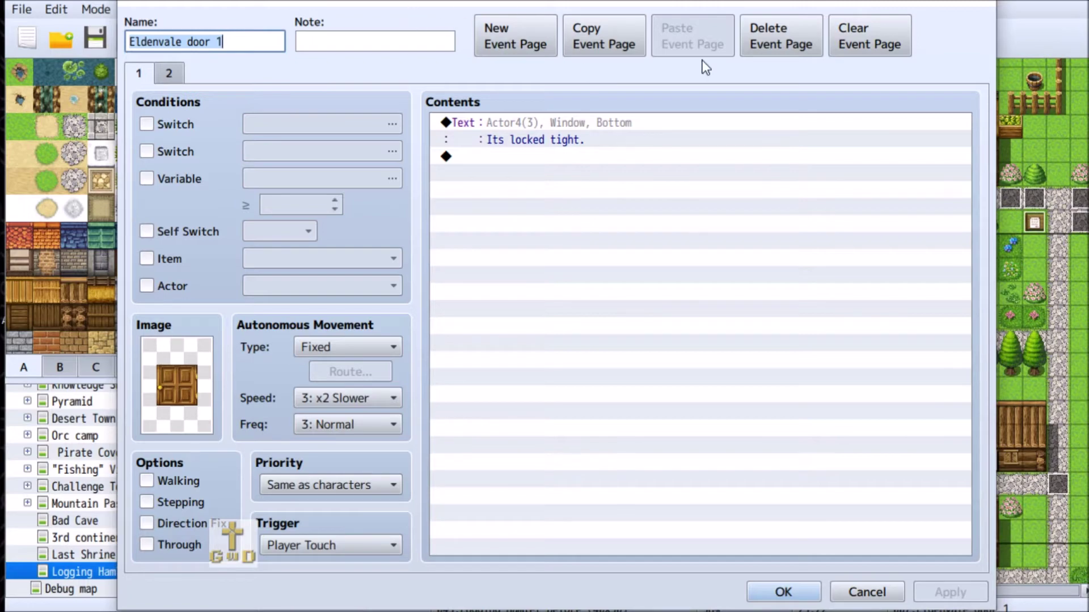
Step: Delete the second event page, conditioned on switch 0010 Clear out, from the Eldenvale door 1 event, and save the project
drag(379, 3, 313, 18)
click(105, 92)
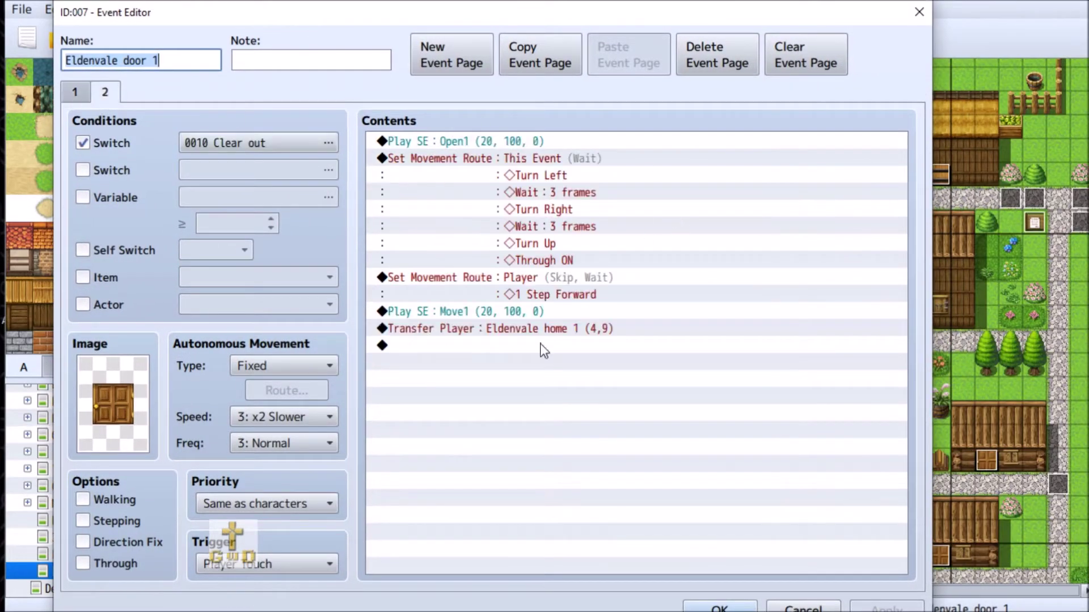
click(703, 57)
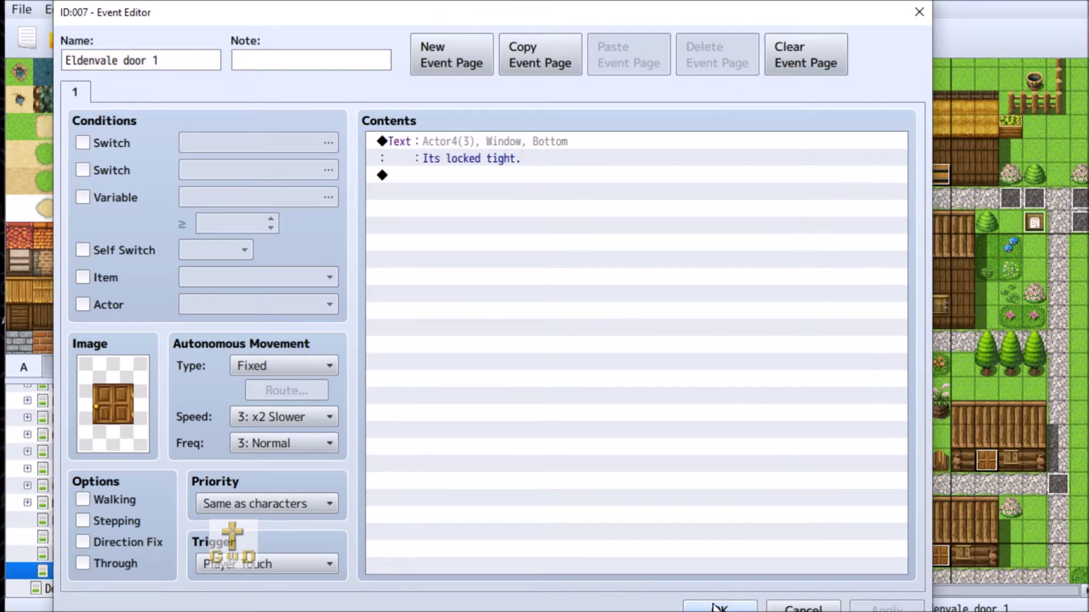
click(717, 608)
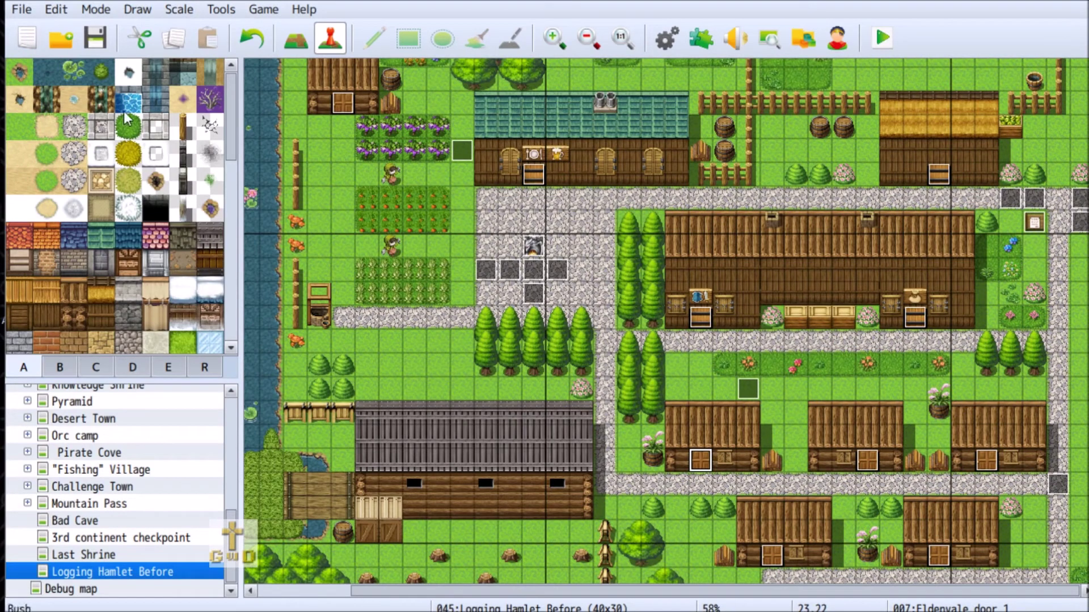
key(ctrl+s)
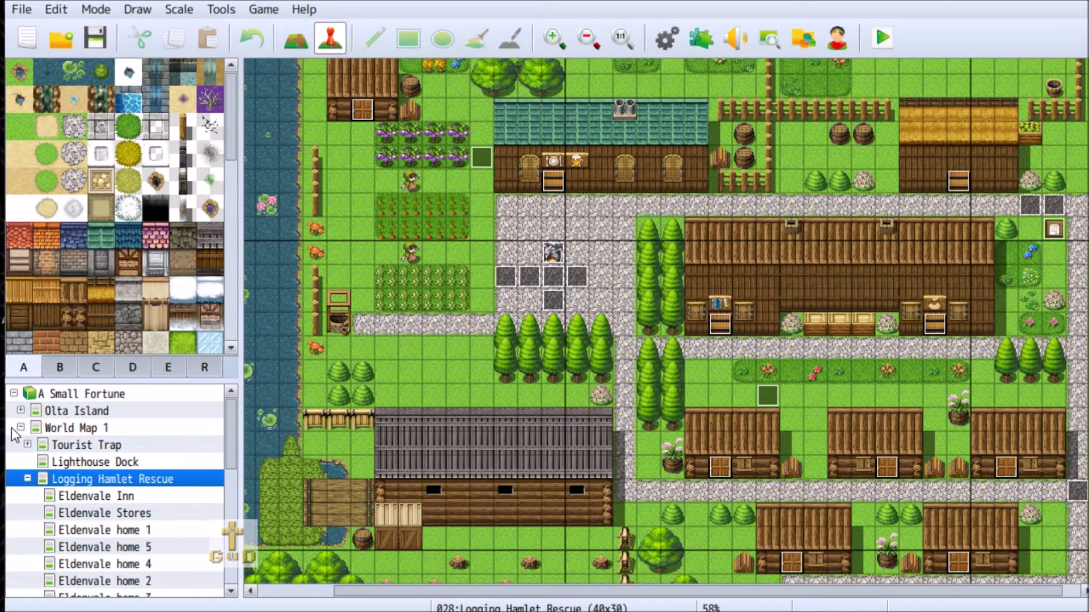
Step: Examine all five event pages of the Outpost Commander on the Troop second Outpost map for switch changes
click(52, 429)
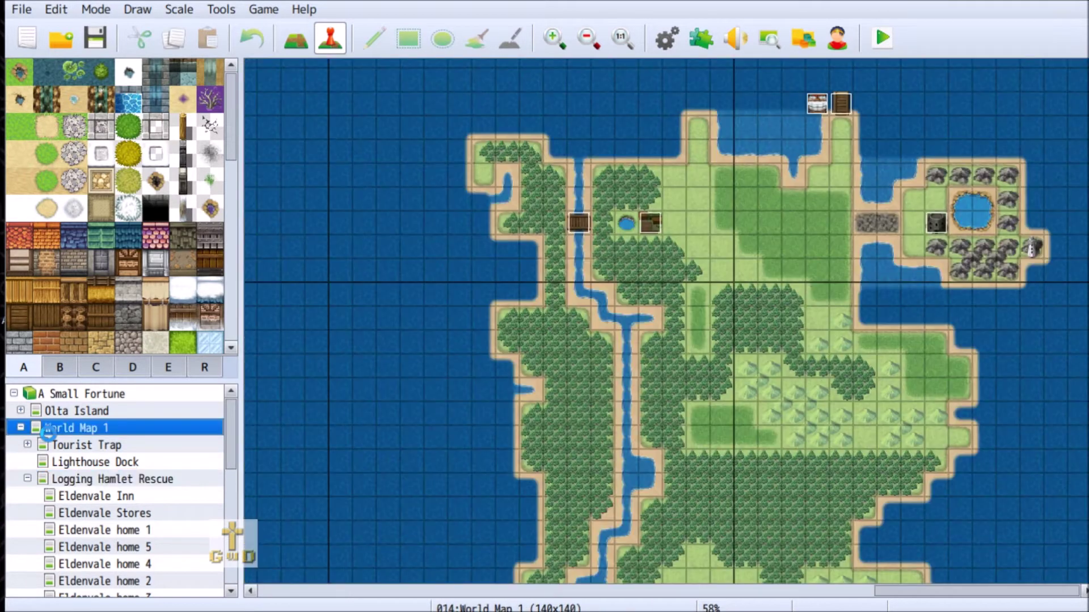
scroll(119, 460, down, 3)
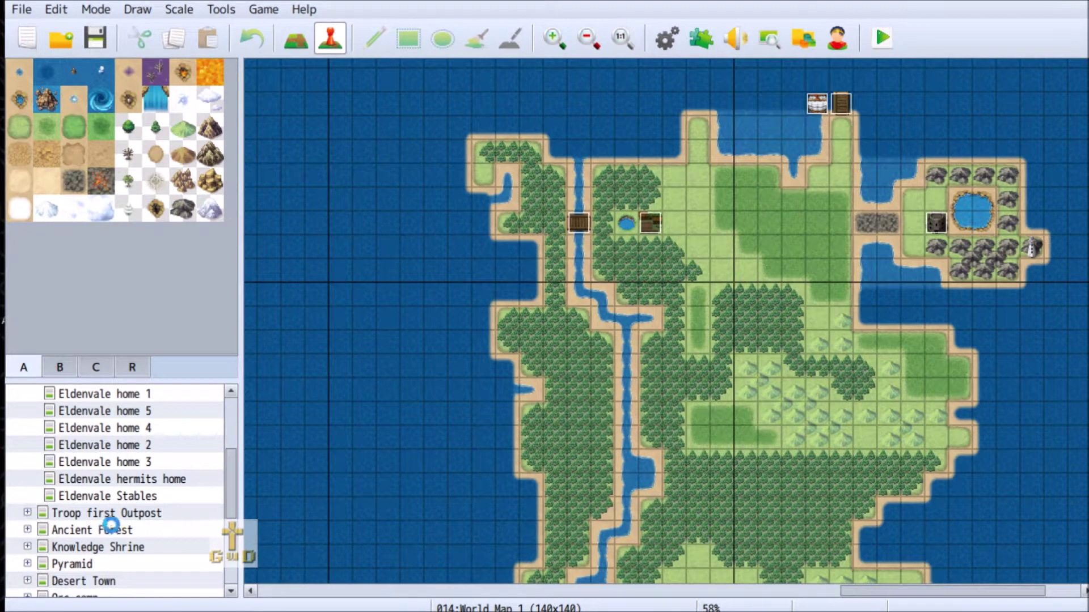
click(104, 516)
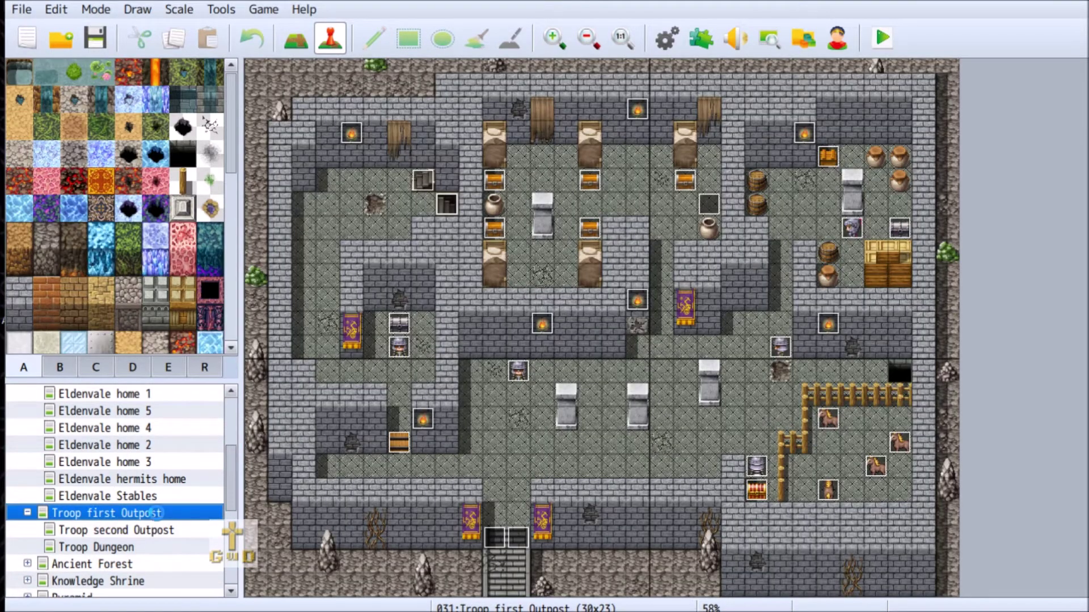
click(118, 531)
right_click(831, 229)
click(848, 239)
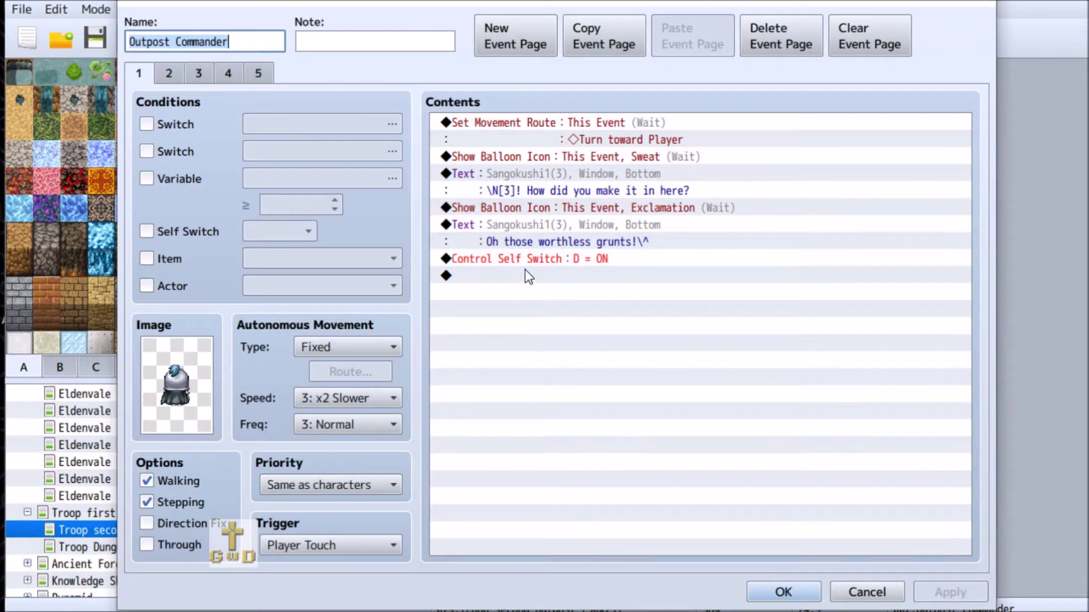
click(164, 75)
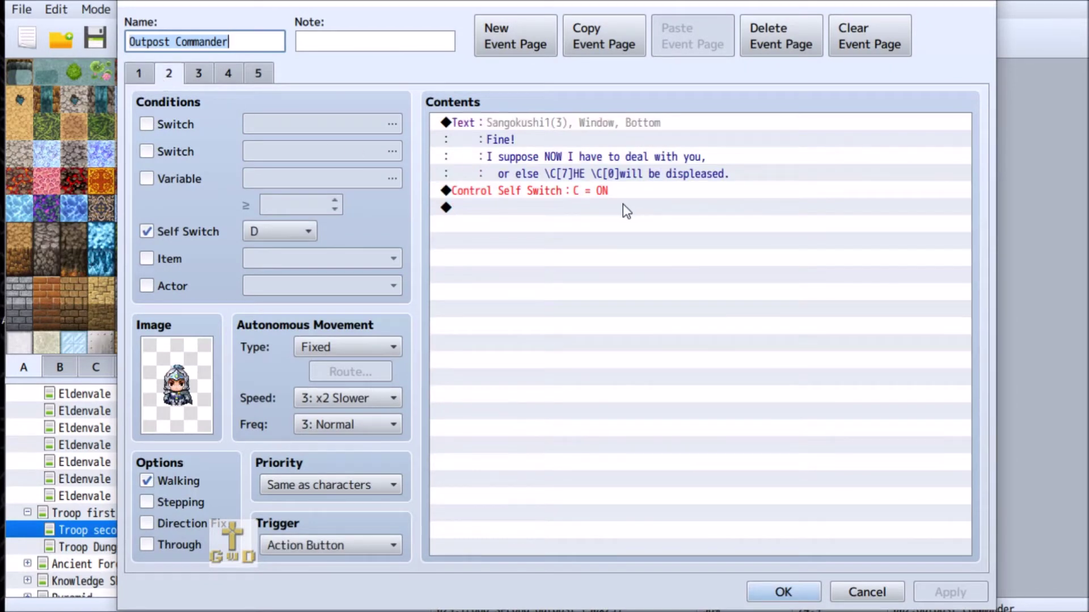
click(198, 73)
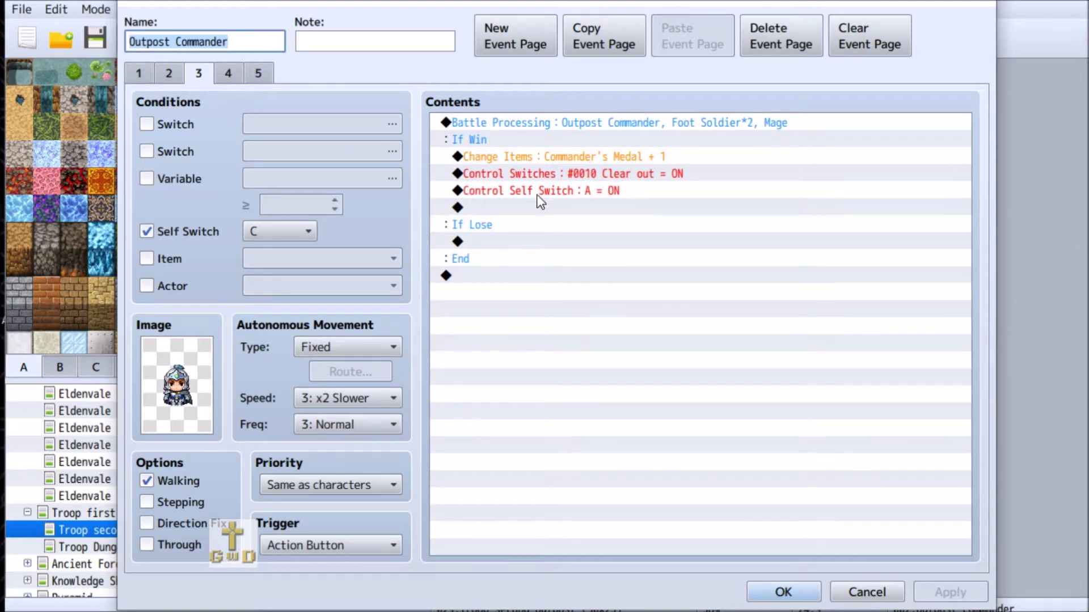
click(228, 74)
click(256, 73)
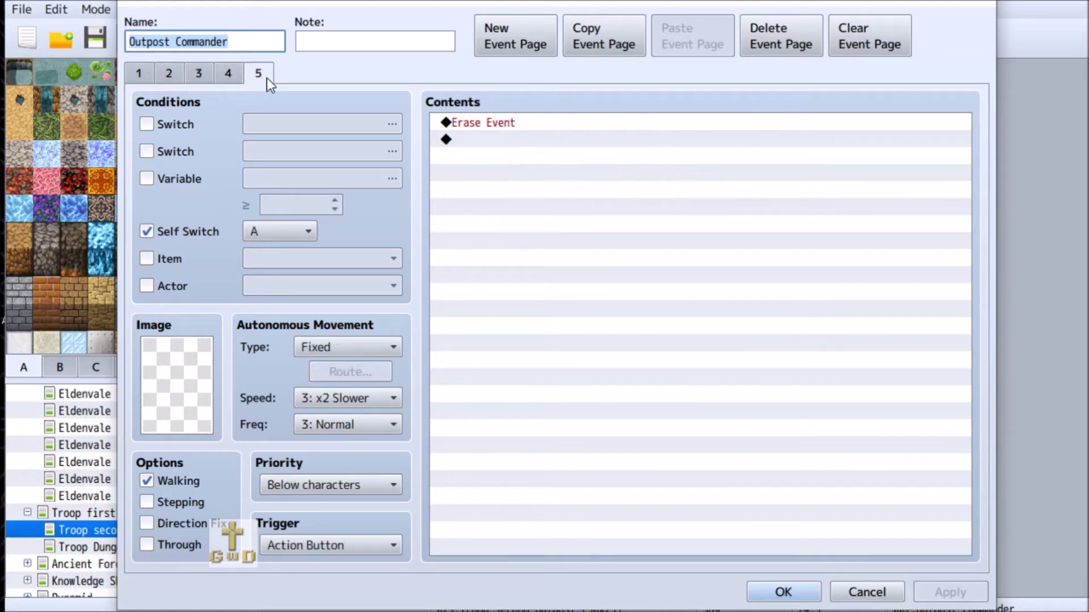
click(886, 590)
Step: Inspect the commands of the parallel event EV020 in the forest on the Logging Hamlet Rescue map
click(27, 512)
scroll(50, 454, up, 2)
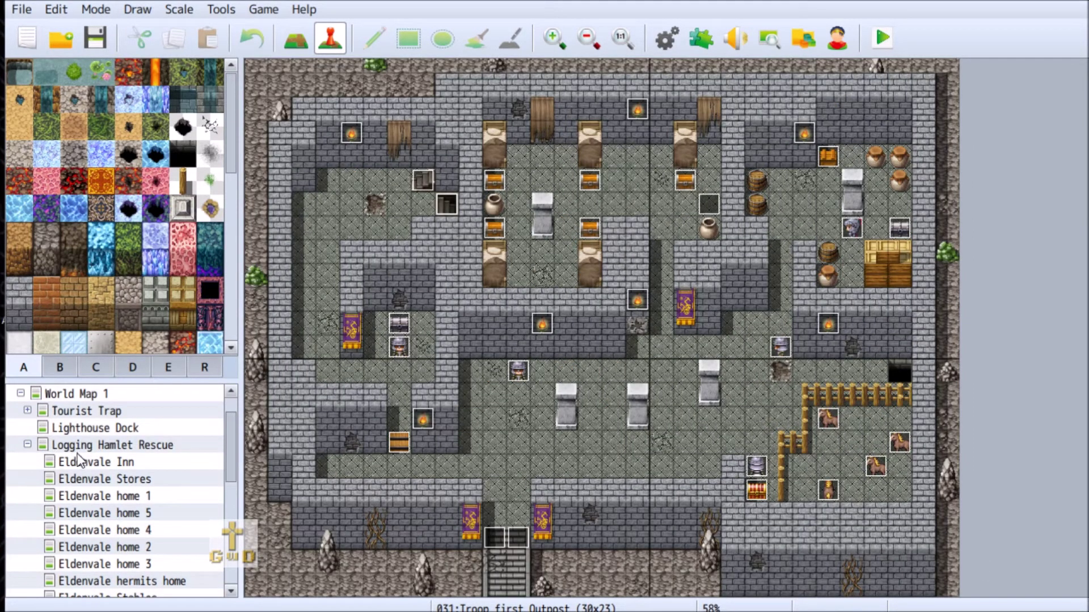
click(96, 445)
scroll(624, 324, up, 5)
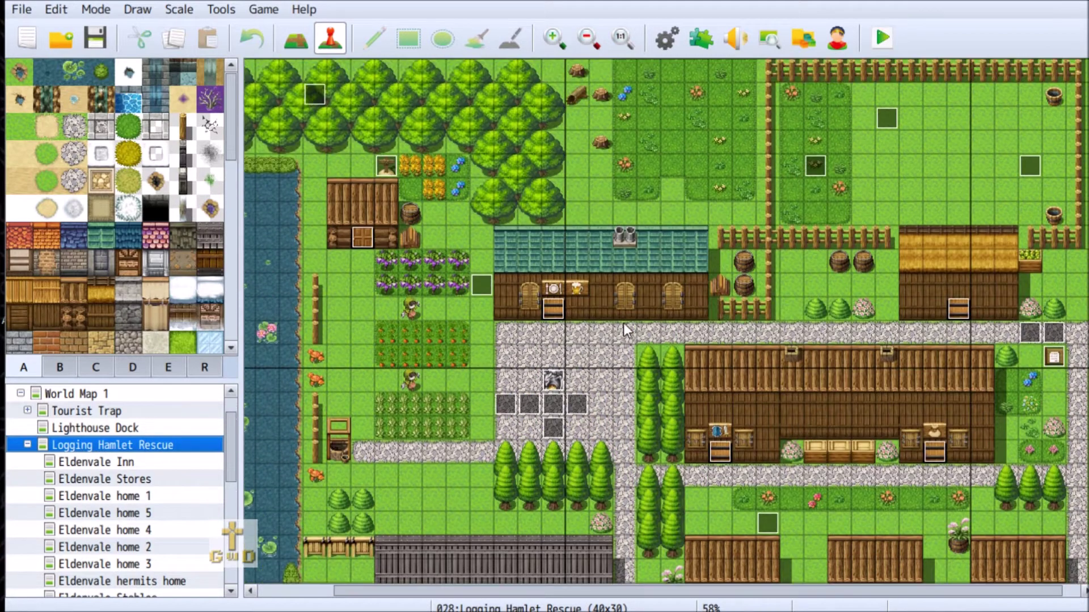
right_click(316, 95)
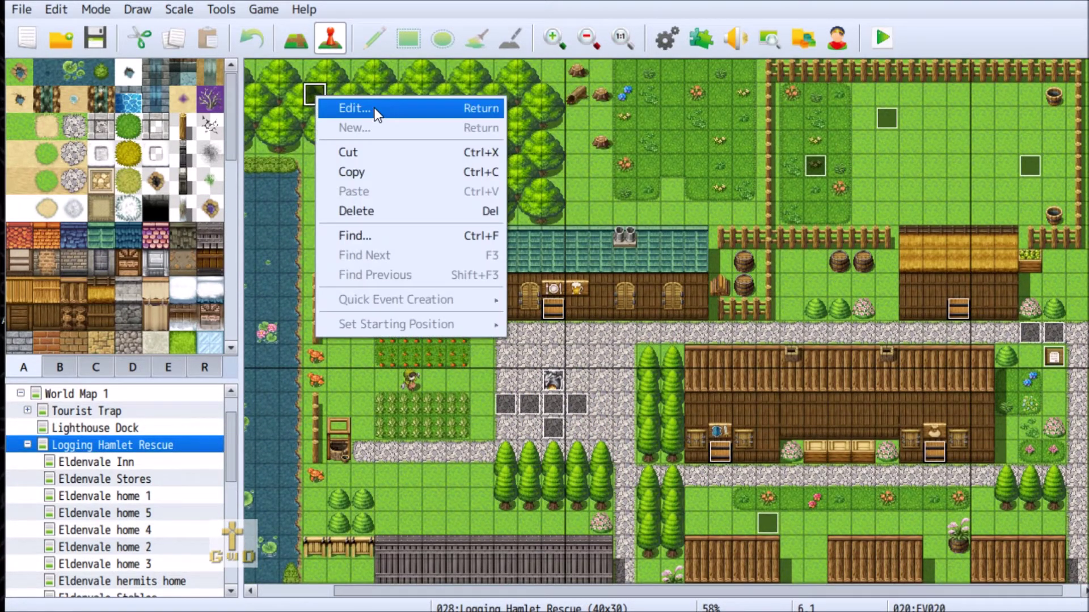
click(375, 108)
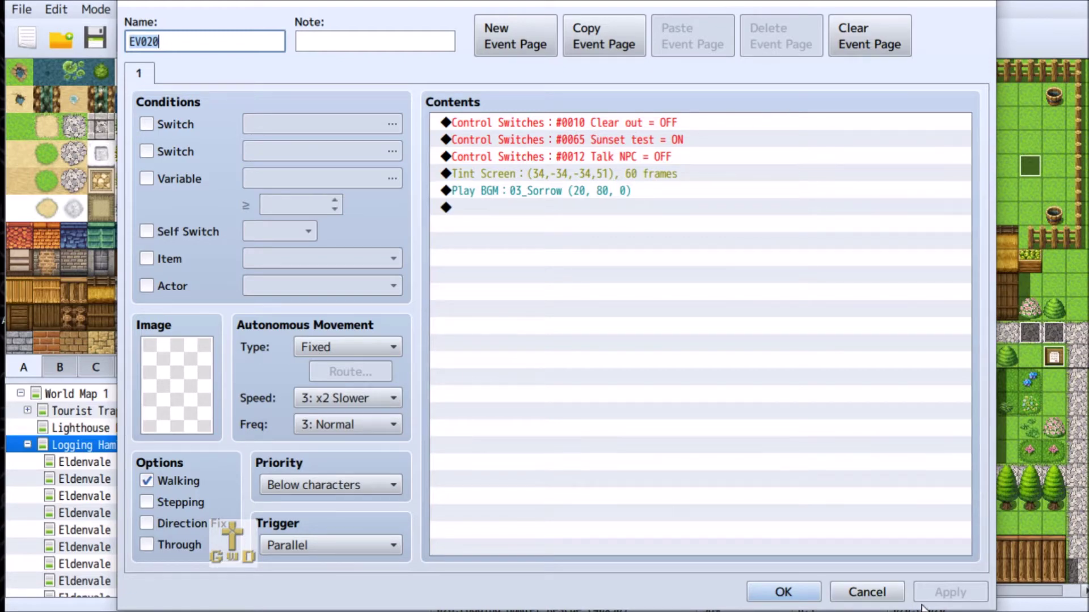
click(845, 592)
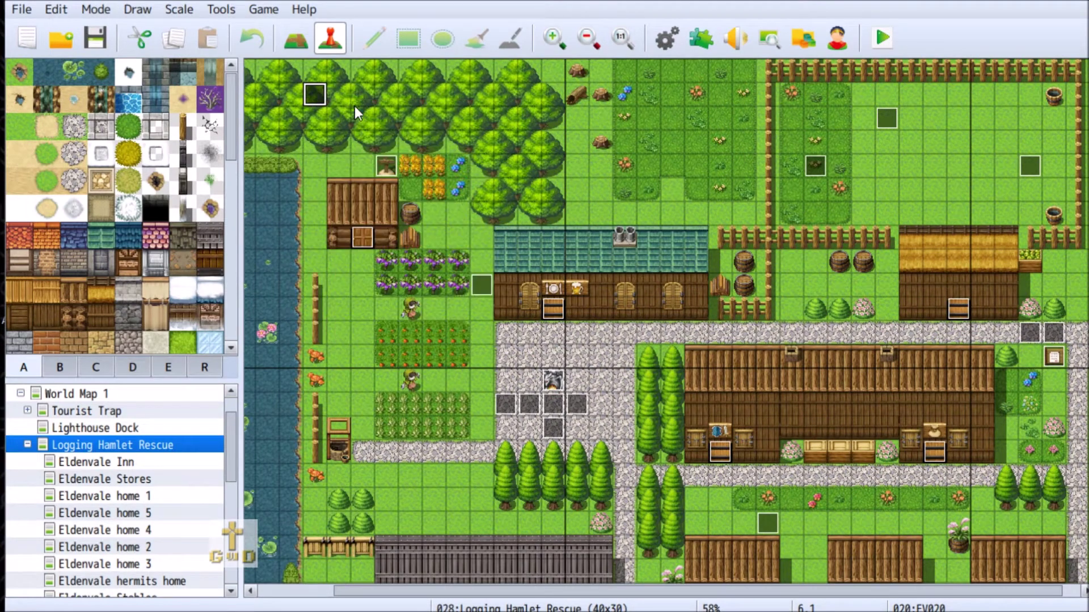
Step: Cut the Control Switches commands for #0010 Clear out = OFF and #0065 Sunset test = ON from EV020
double_click(315, 94)
click(597, 124)
right_click(597, 127)
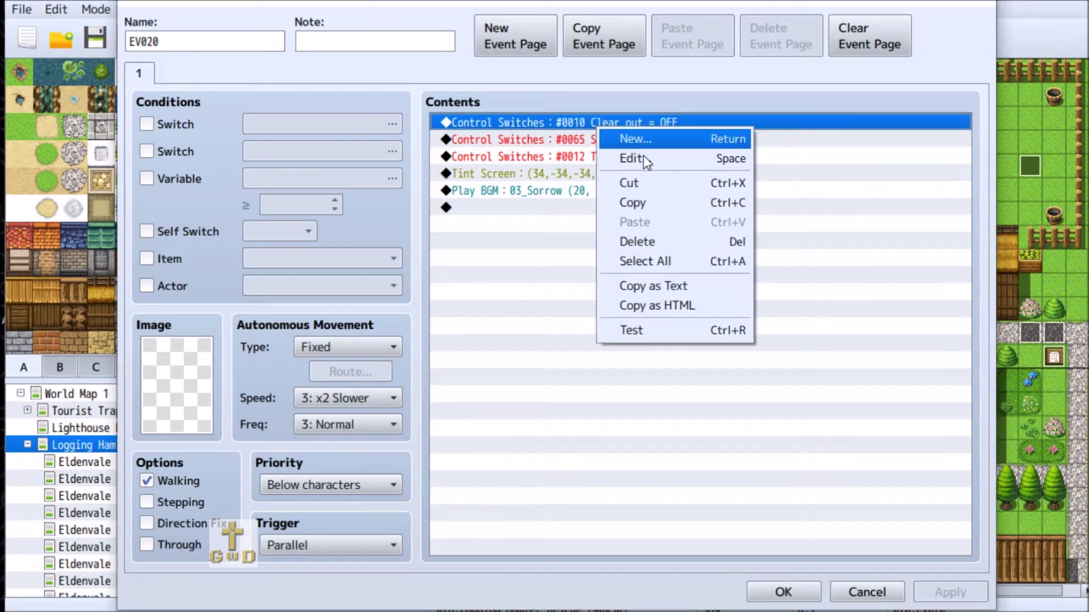
click(643, 182)
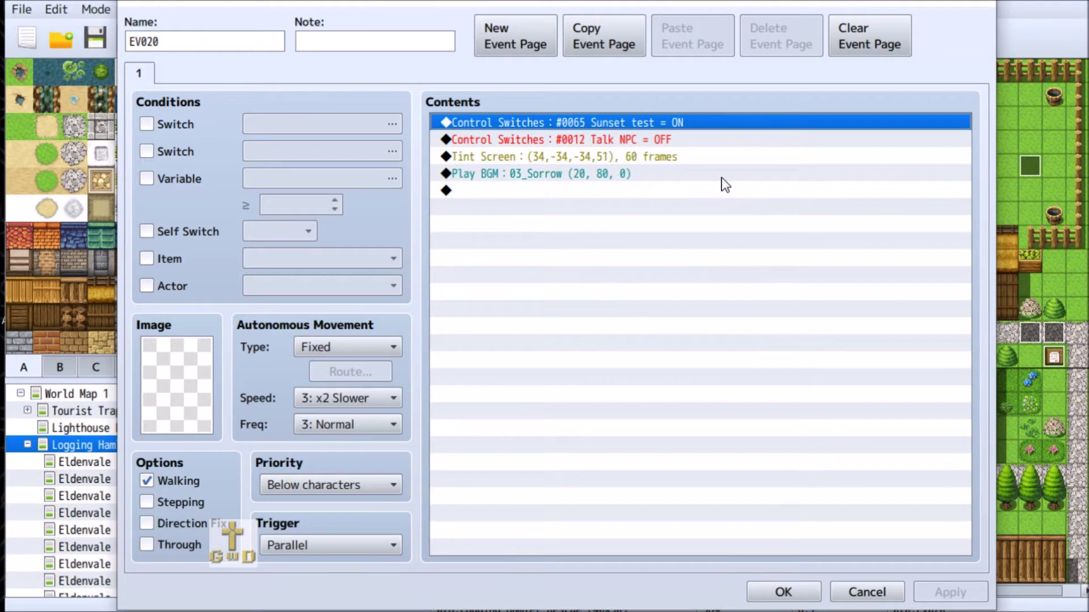
right_click(577, 121)
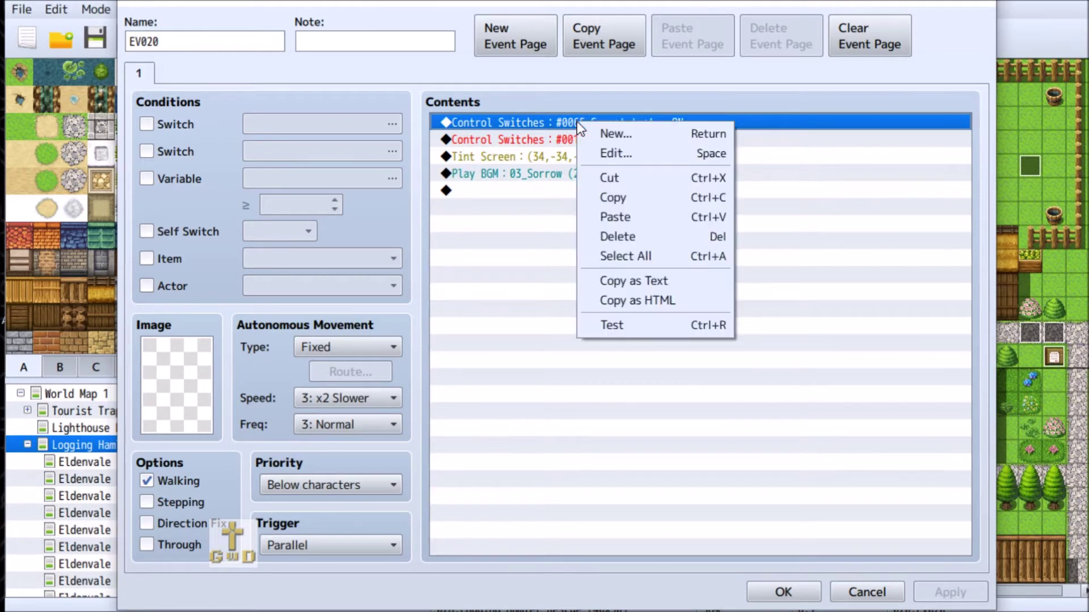
click(621, 152)
click(778, 397)
right_click(547, 128)
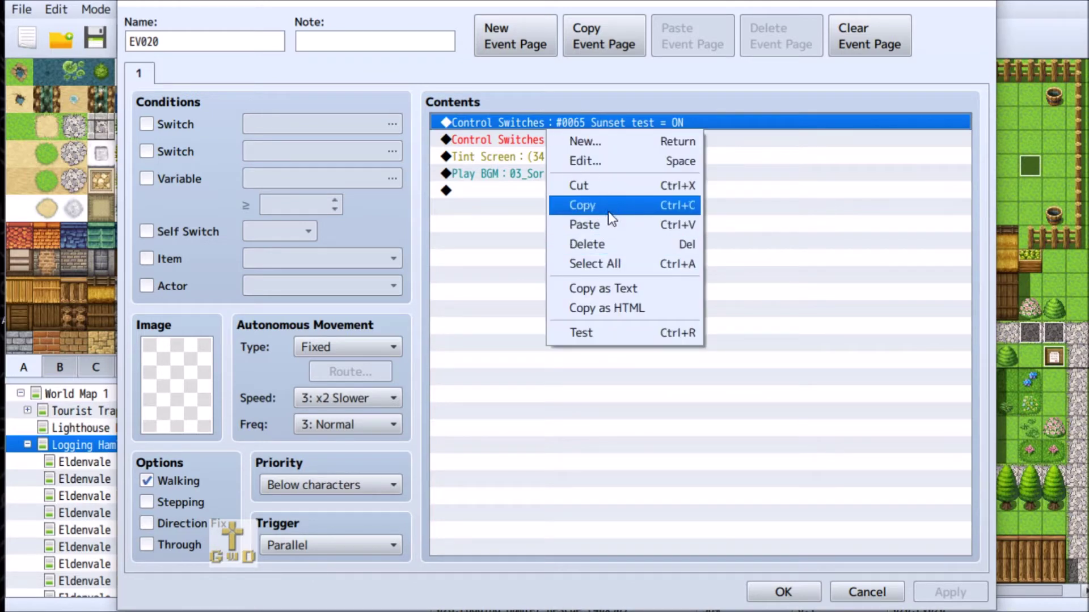
click(606, 183)
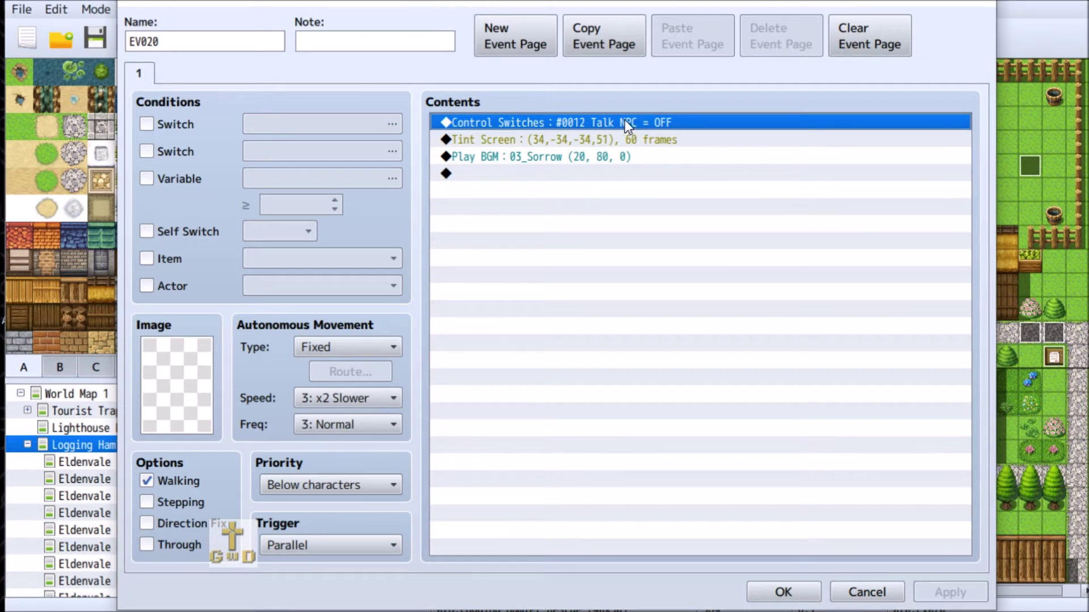
Step: Cut the Tint Screen and Play BGM 03_Sorrow commands from EV020, and accept the event changes
click(562, 139)
right_click(561, 136)
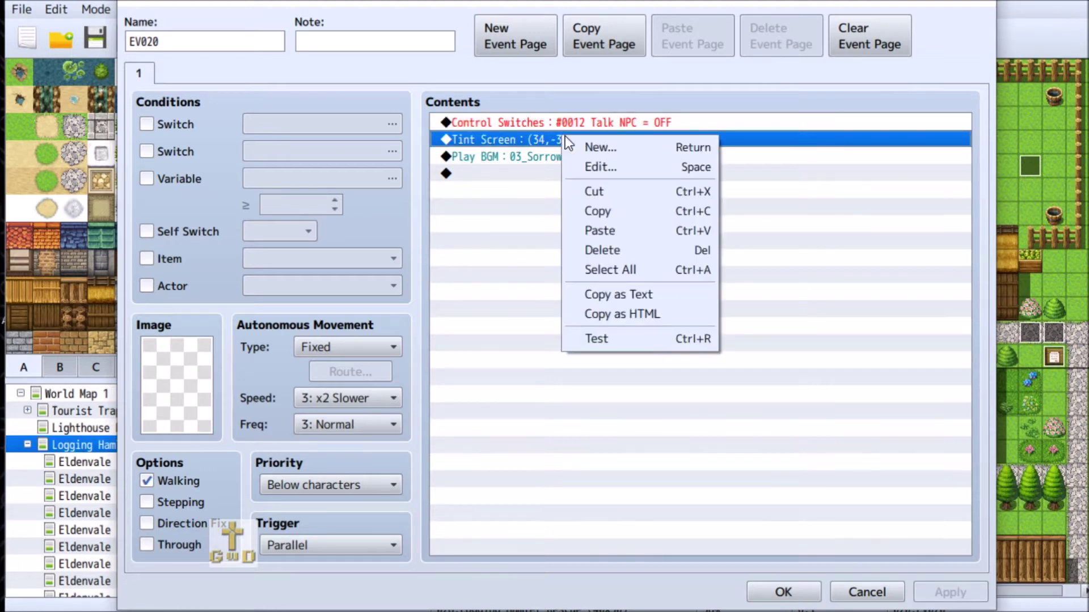
click(620, 190)
right_click(562, 139)
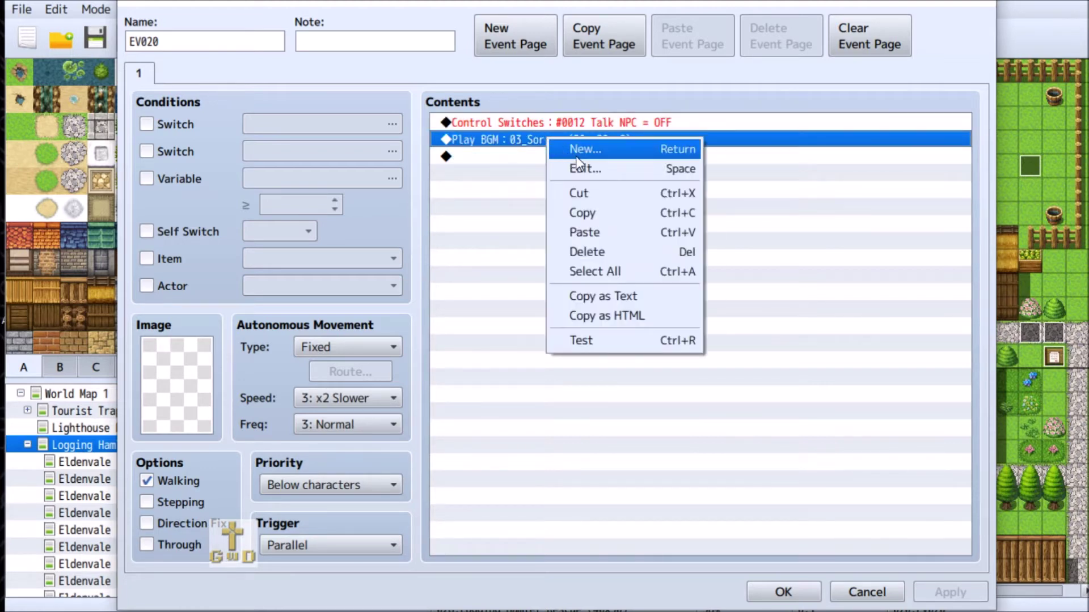
click(576, 193)
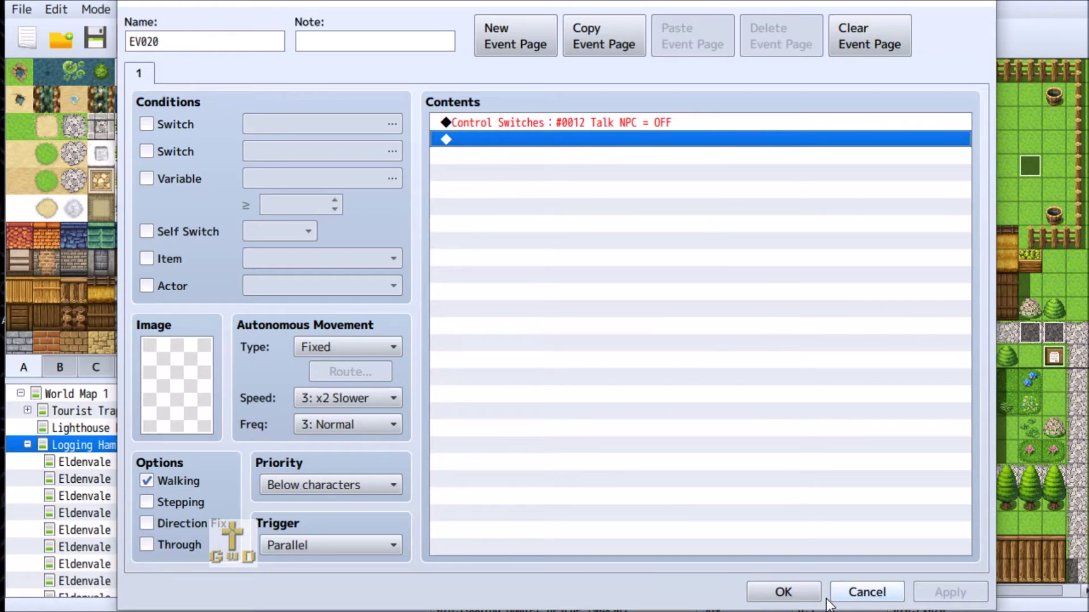
click(848, 592)
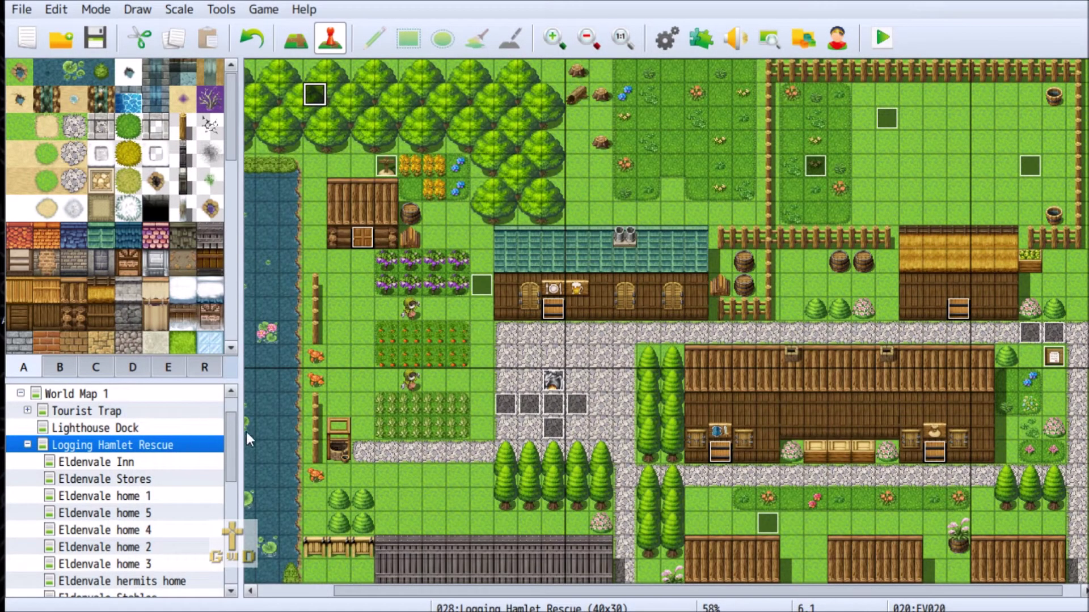
Step: Open the Eldenvale tint event on the Logging Hamlet Before map for editing
drag(233, 448, 234, 569)
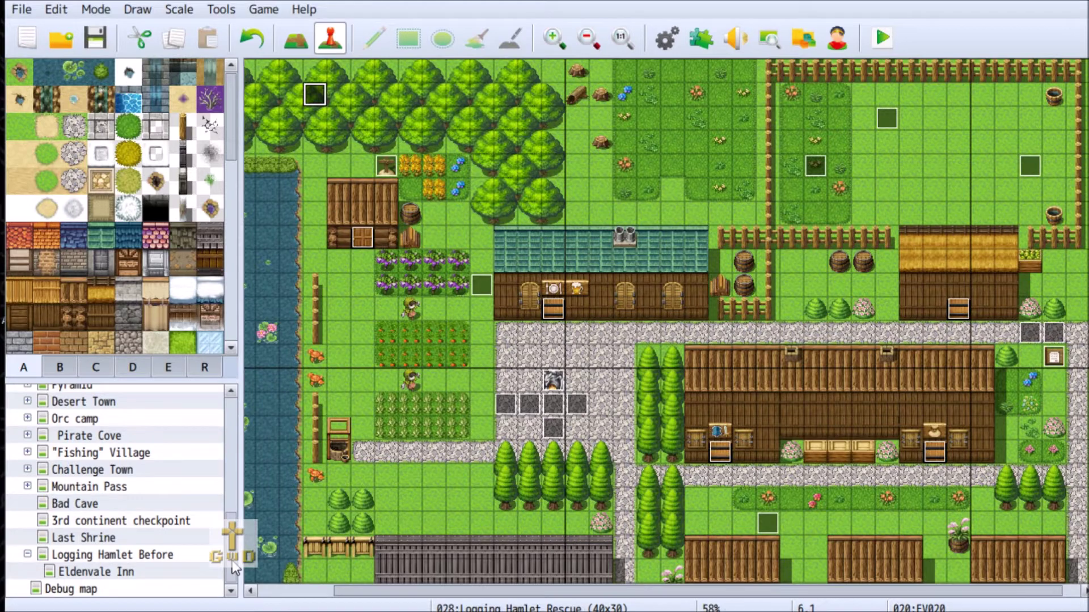
click(170, 555)
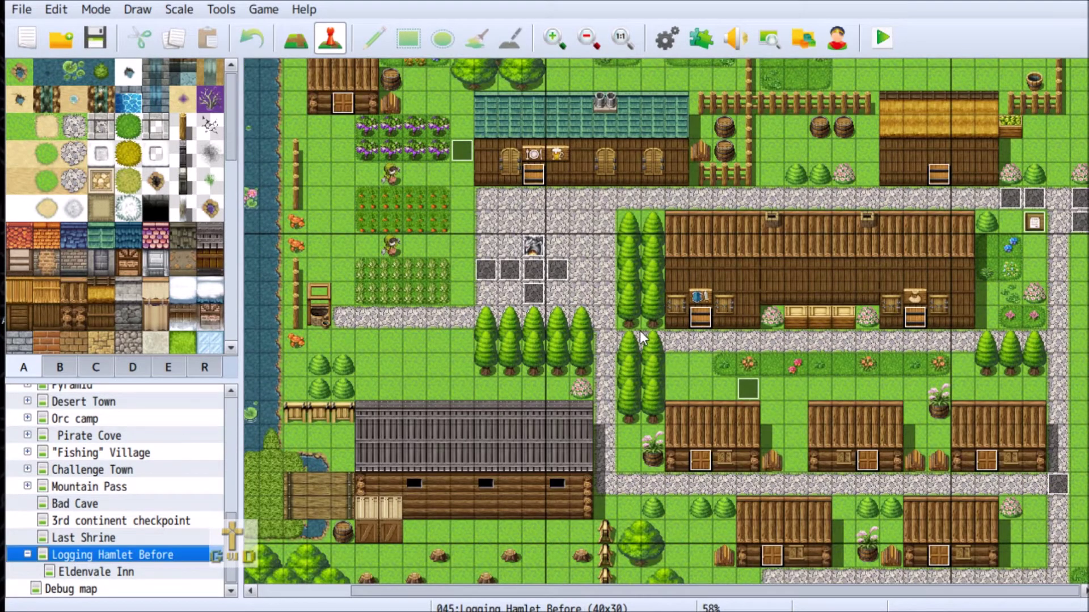
scroll(641, 339, up, 3)
right_click(297, 83)
click(484, 112)
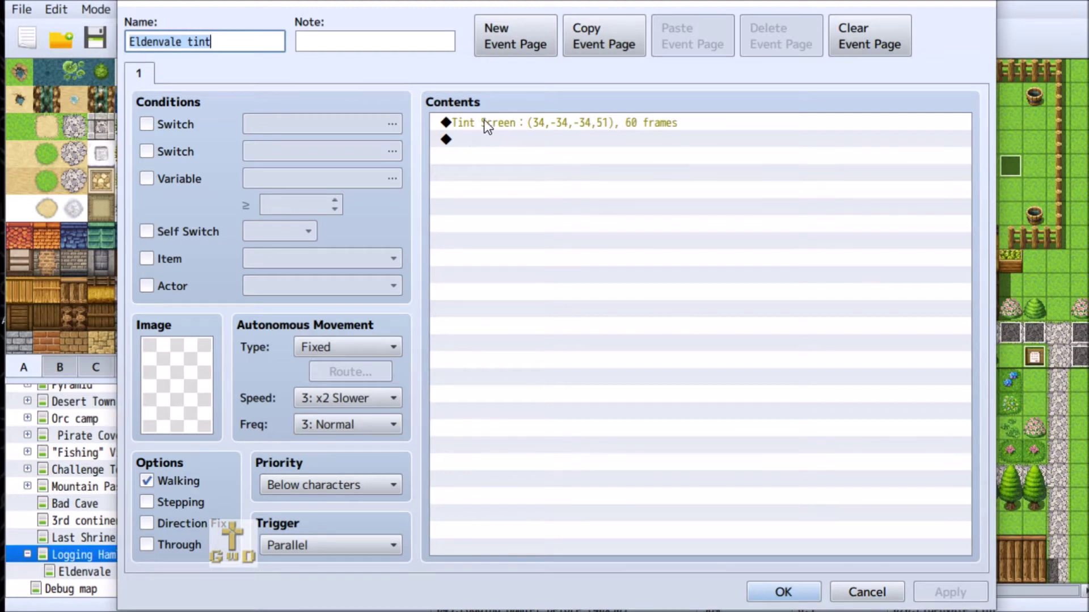
Step: Insert a Control Switches command setting 0010 Clear out to OFF above Tint Screen in the Eldenvale tint event, and apply it
double_click(524, 121)
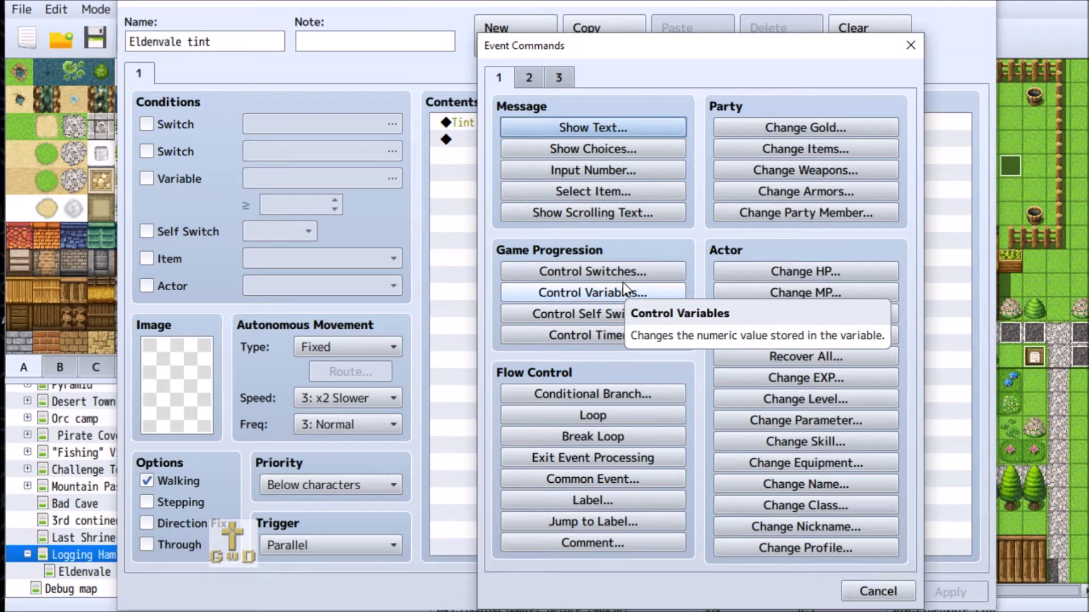
key(Escape)
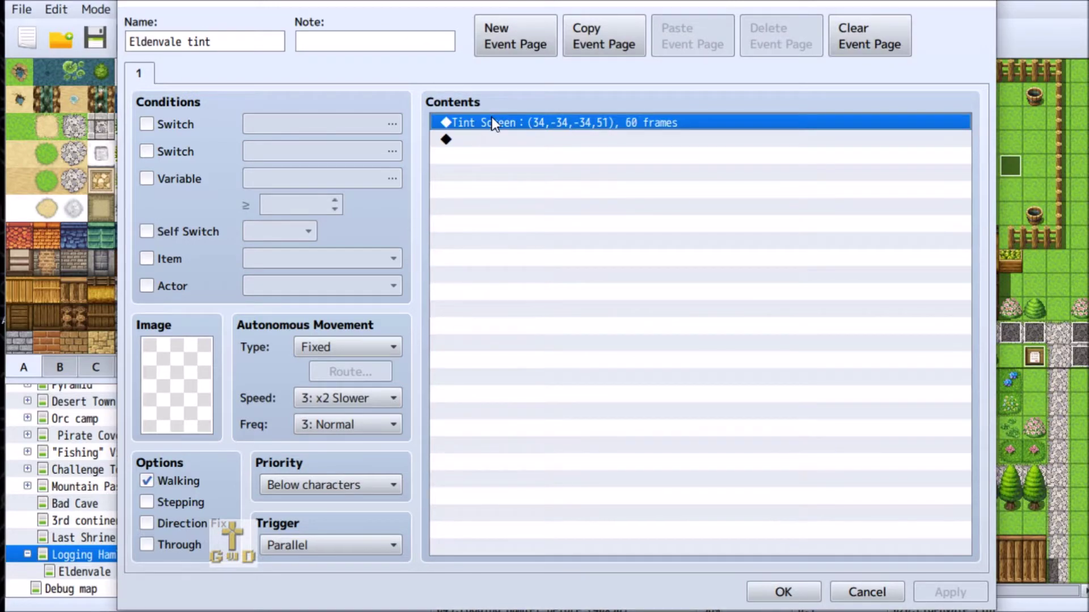
key(Insert)
click(616, 268)
click(733, 287)
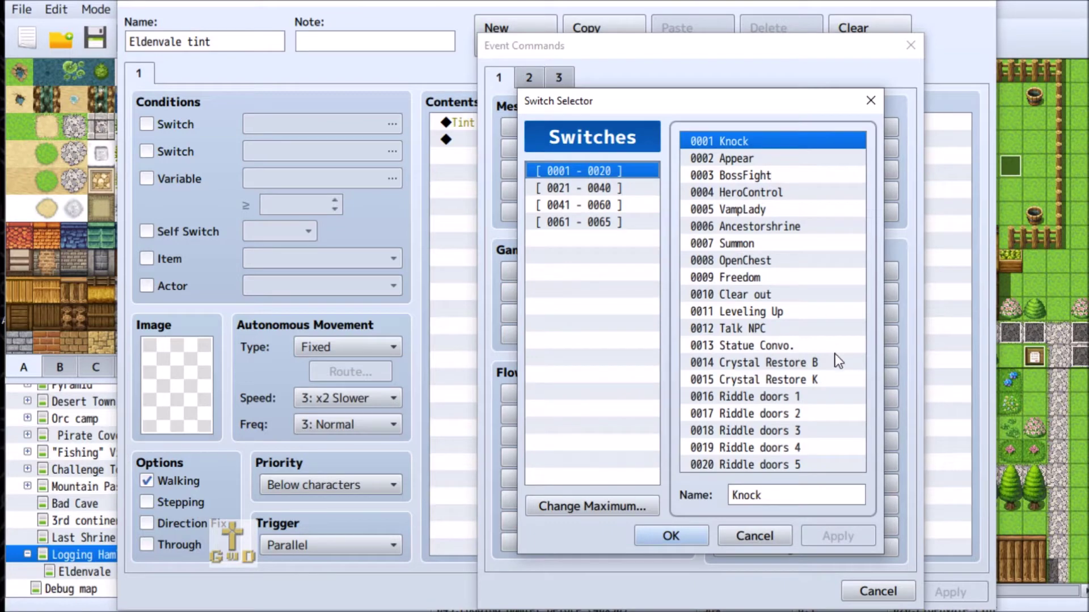
click(759, 294)
click(667, 532)
click(696, 372)
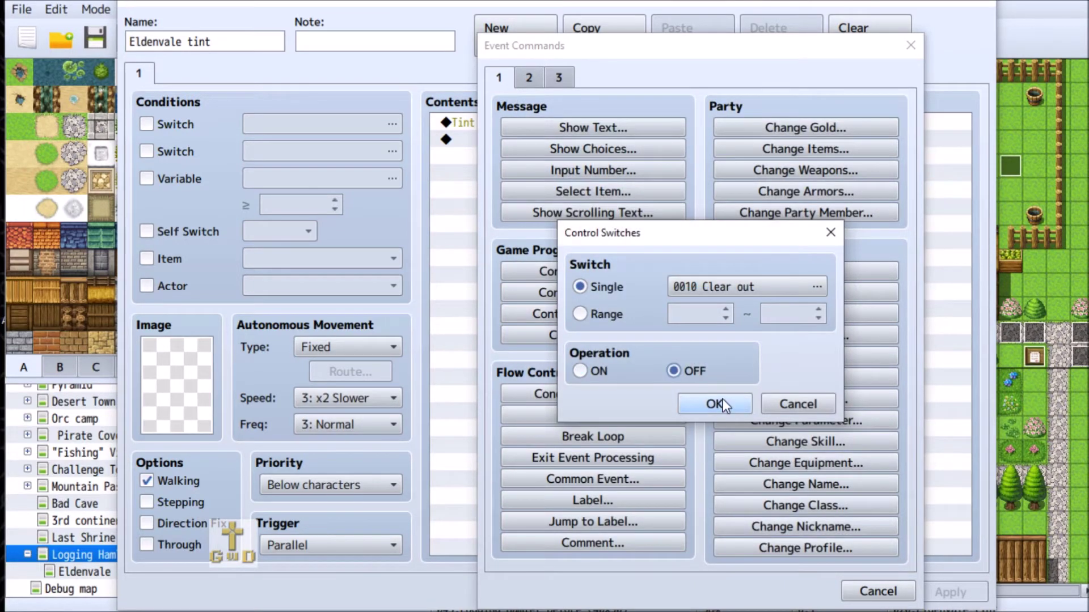
click(716, 404)
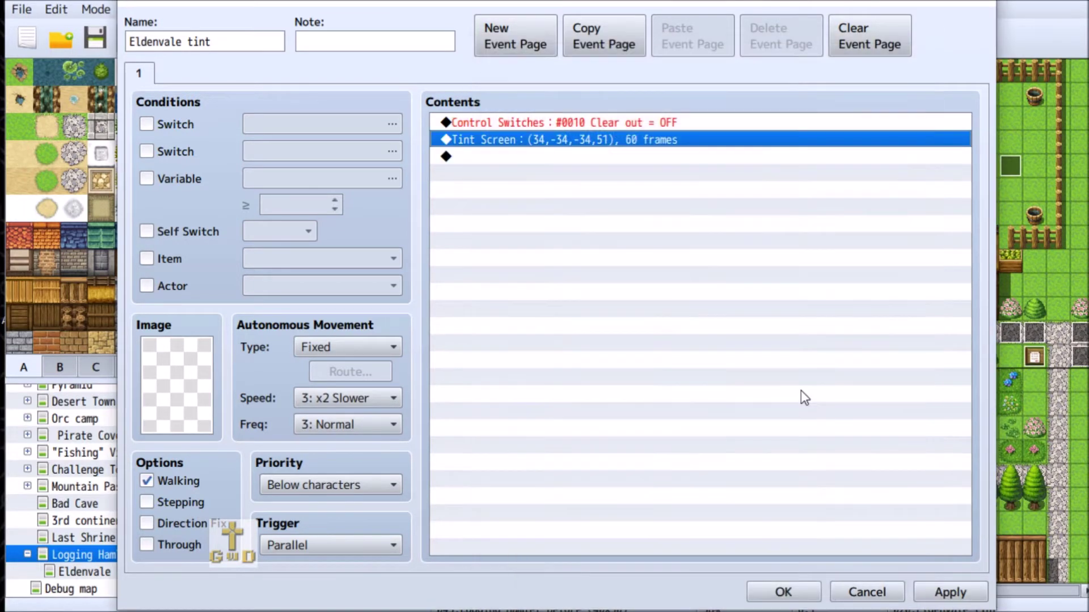
click(944, 593)
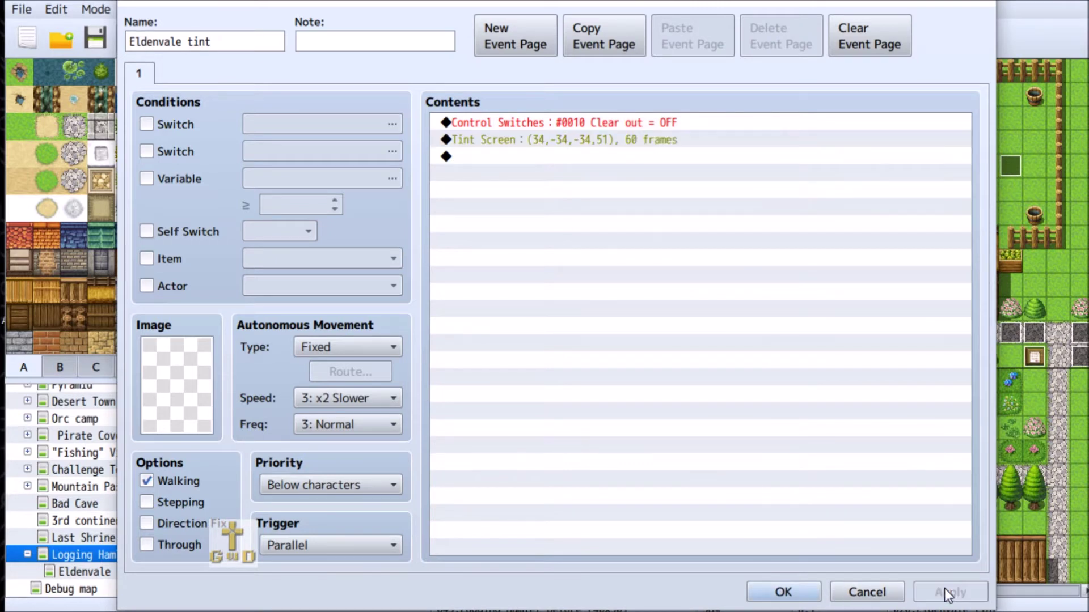
Step: Accept the changes to the Eldenvale tint event and return to the Logging Hamlet Before map
double_click(505, 152)
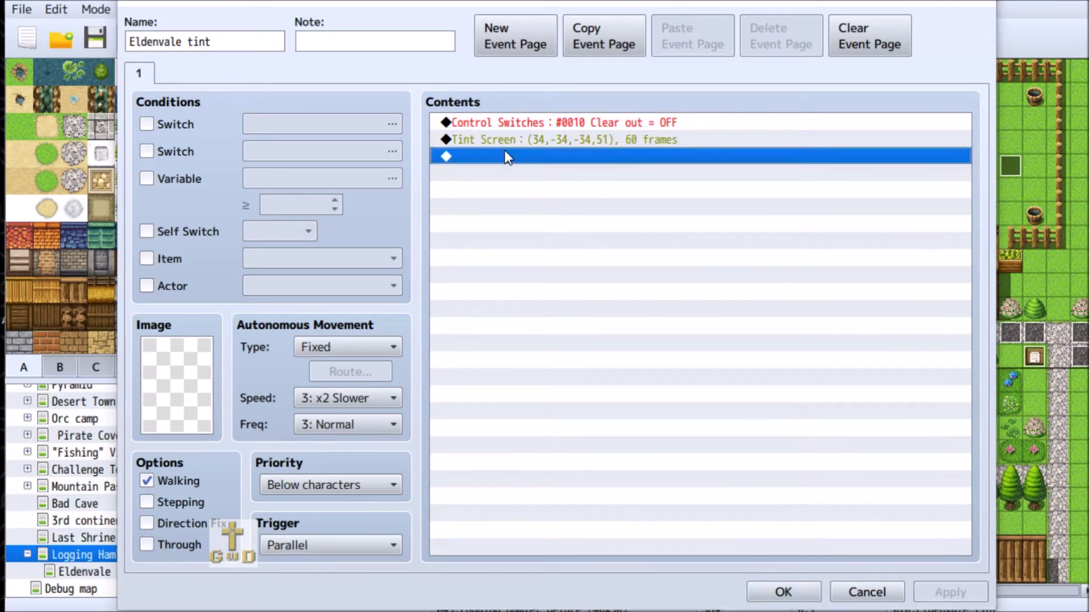
click(876, 591)
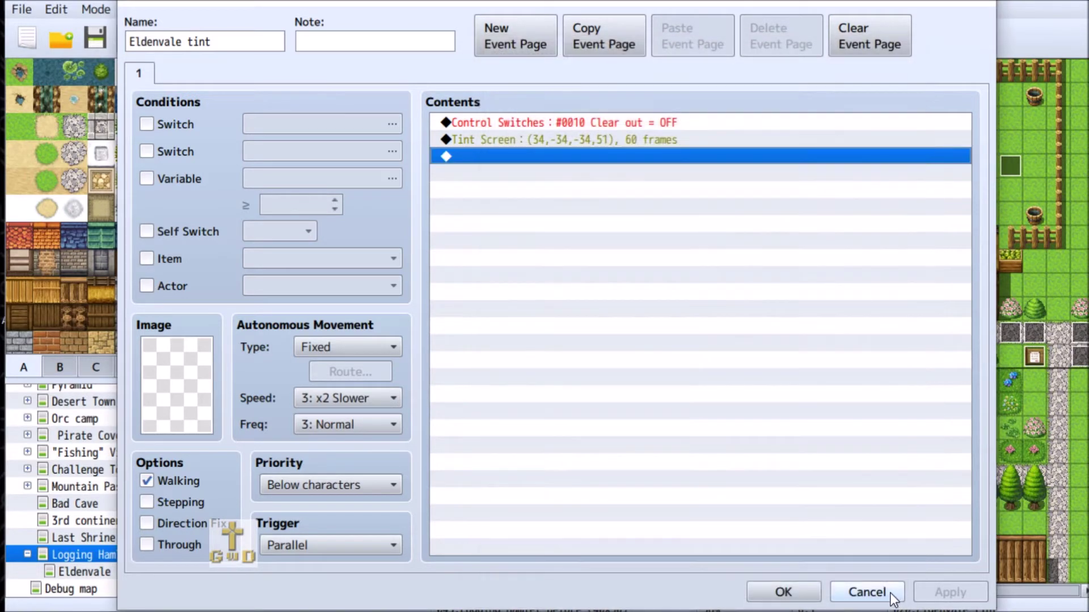
click(783, 592)
Step: Check the map properties of Logging Hamlet Before, including its autoplay music, and leave them without changes
right_click(150, 554)
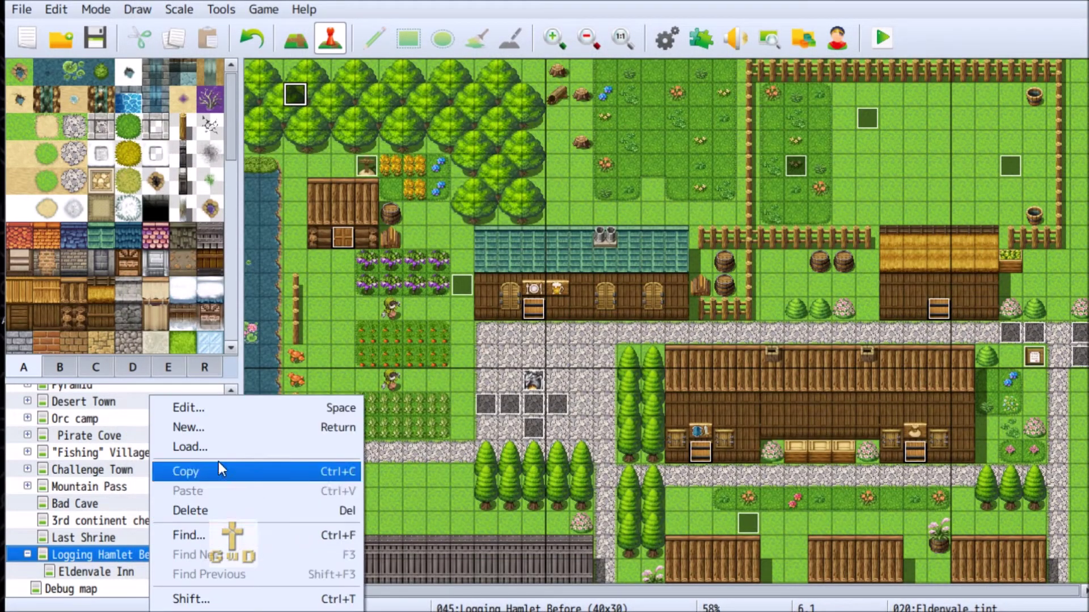
click(227, 407)
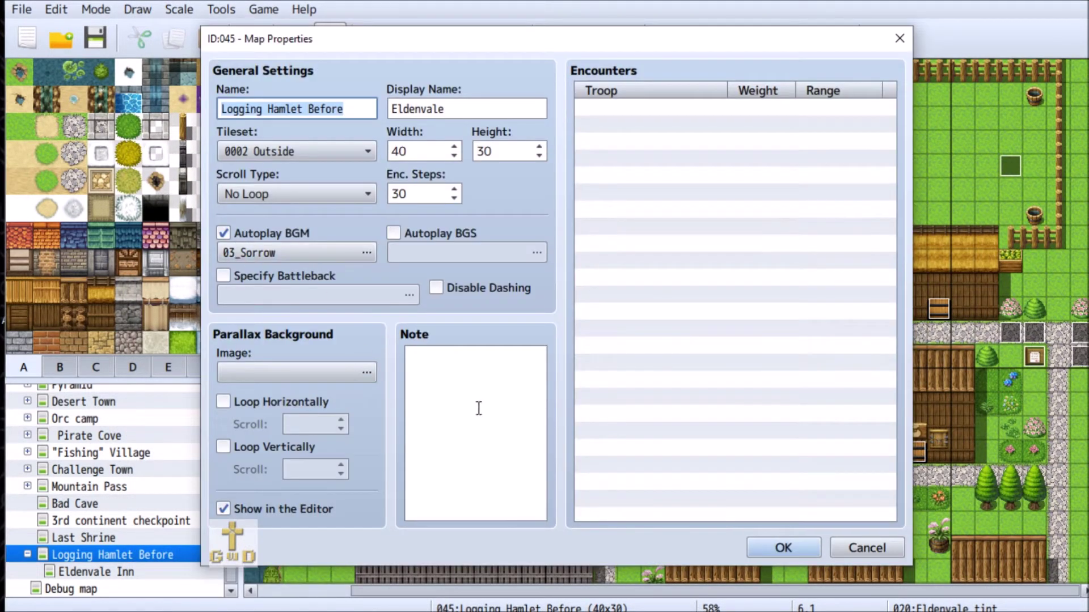
click(850, 548)
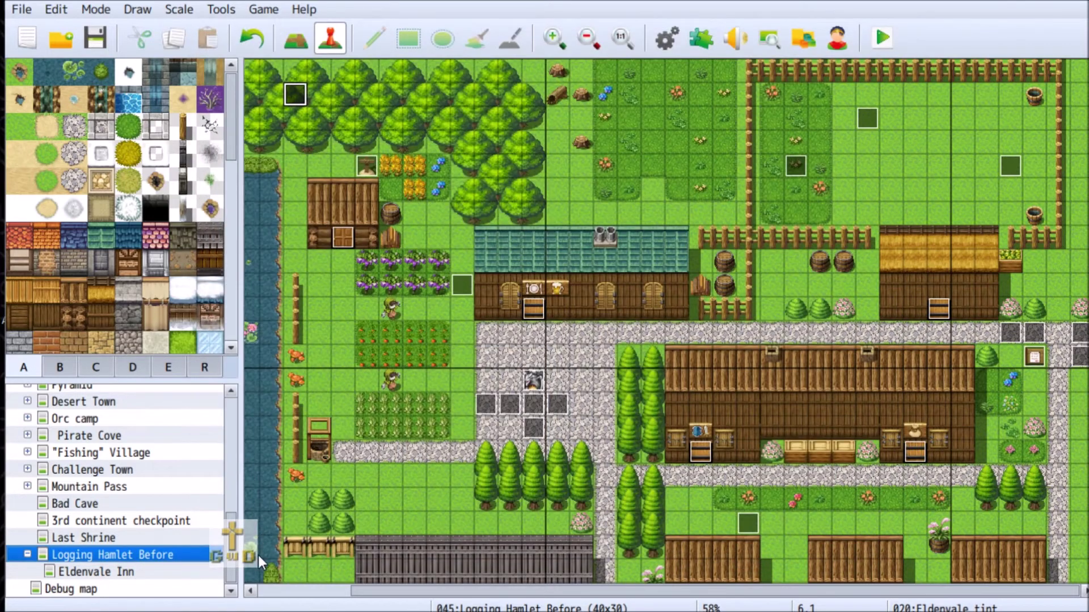
Step: Open the Logging Hamlet Rescue map and review the remaining commands in its EV020 event
drag(231, 561, 229, 440)
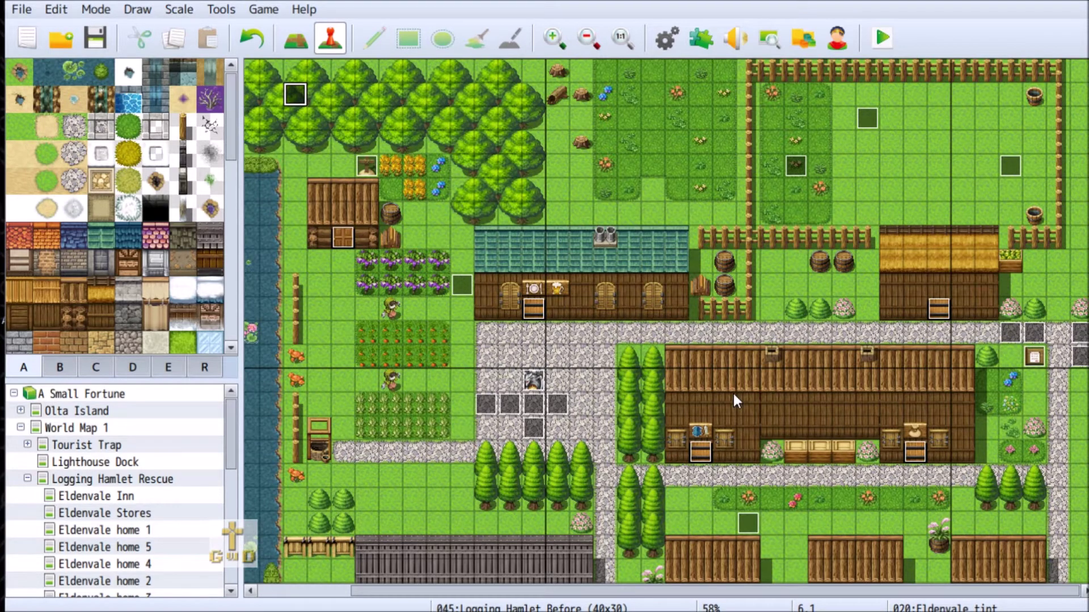
scroll(729, 394, down, 5)
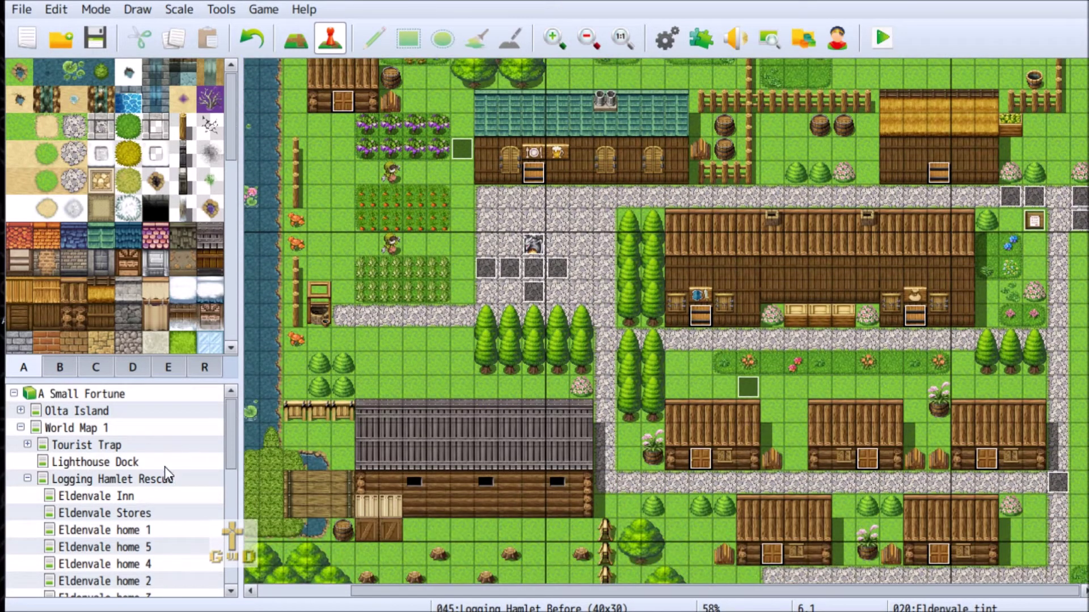
click(181, 478)
scroll(614, 382, down, 5)
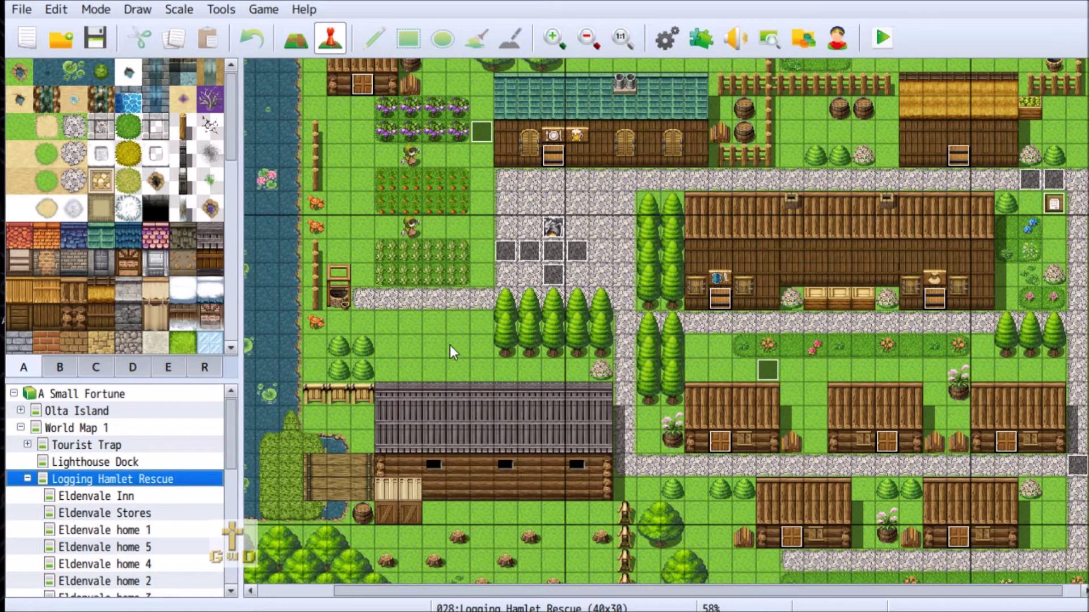
scroll(312, 226, up, 5)
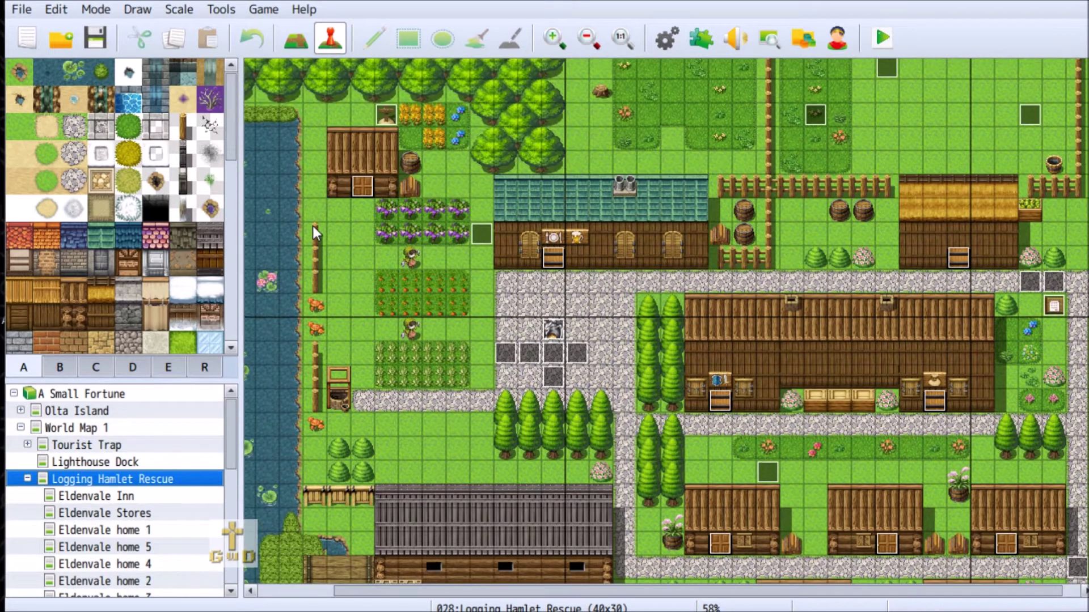
right_click(320, 86)
click(341, 98)
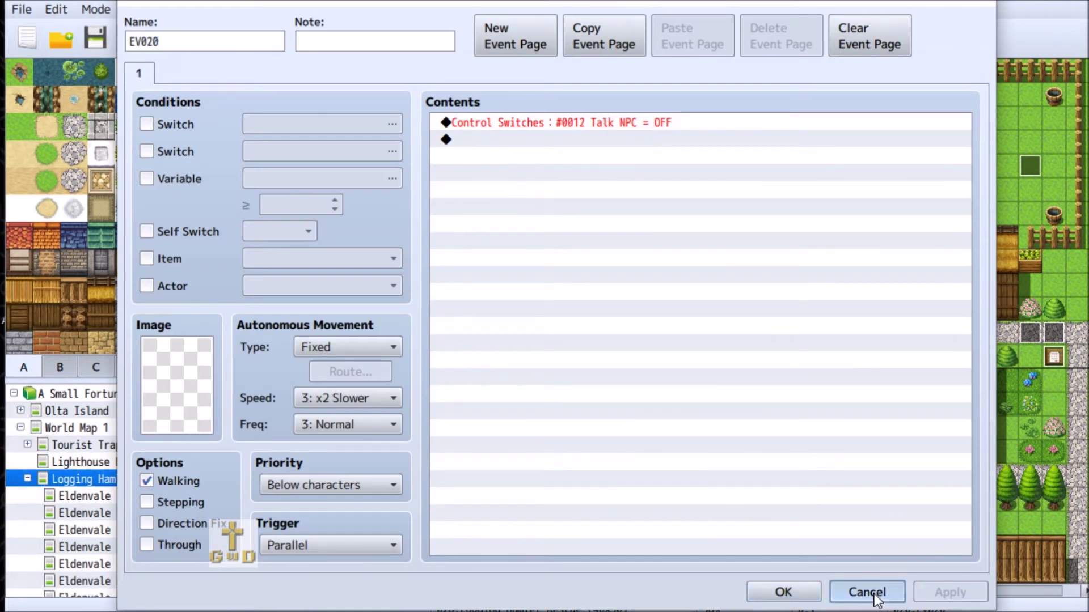
click(872, 593)
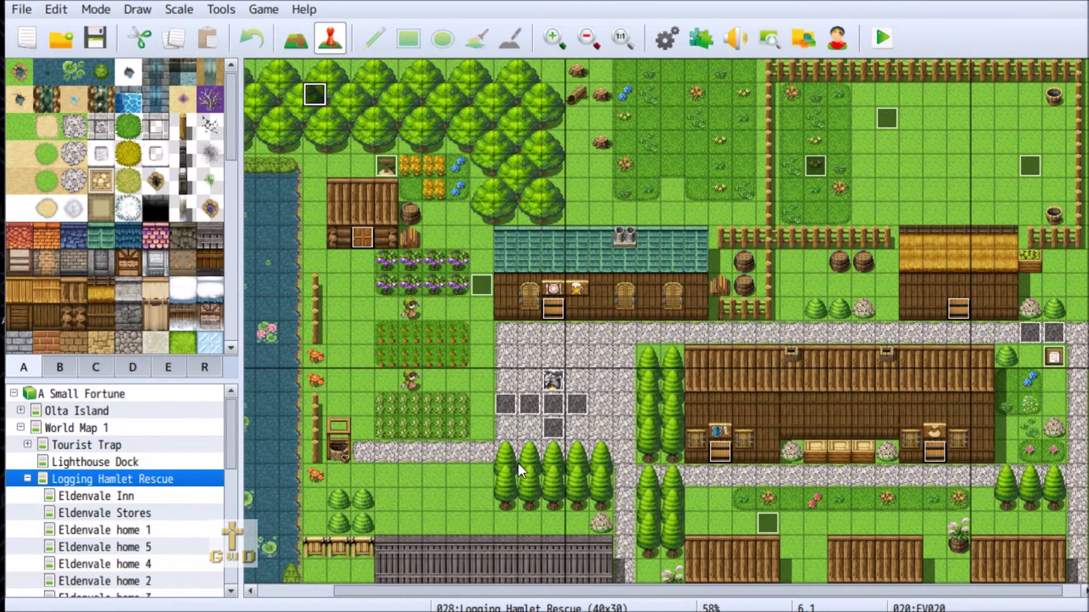
Step: Review the conditions and contents of all pages of the Eldenvale Mystic Woman event on the Logging Hamlet Rescue map
right_click(1053, 332)
key(Escape)
key(Return)
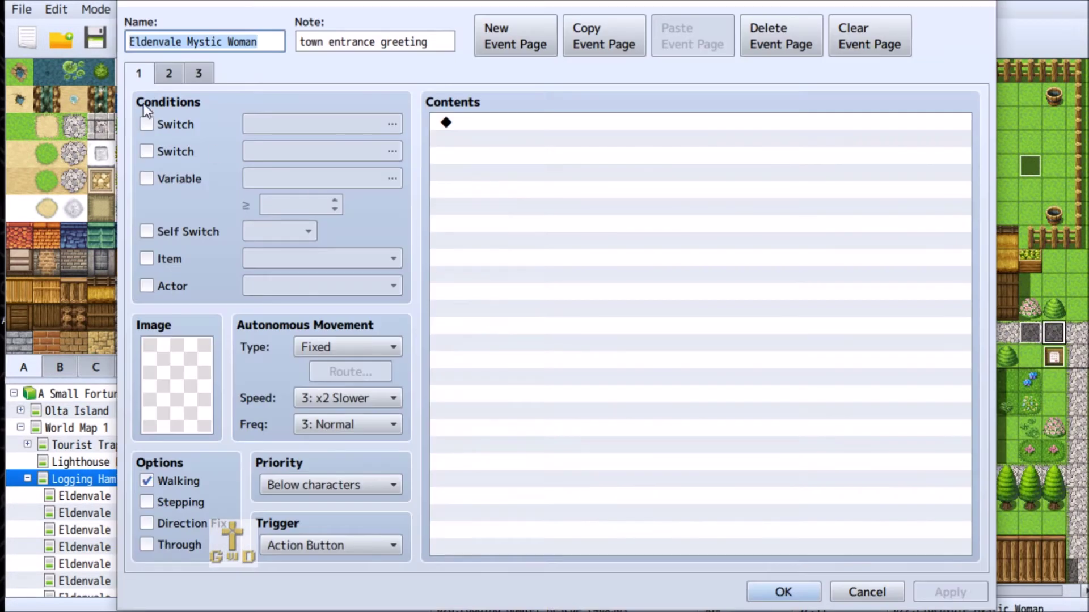
click(164, 73)
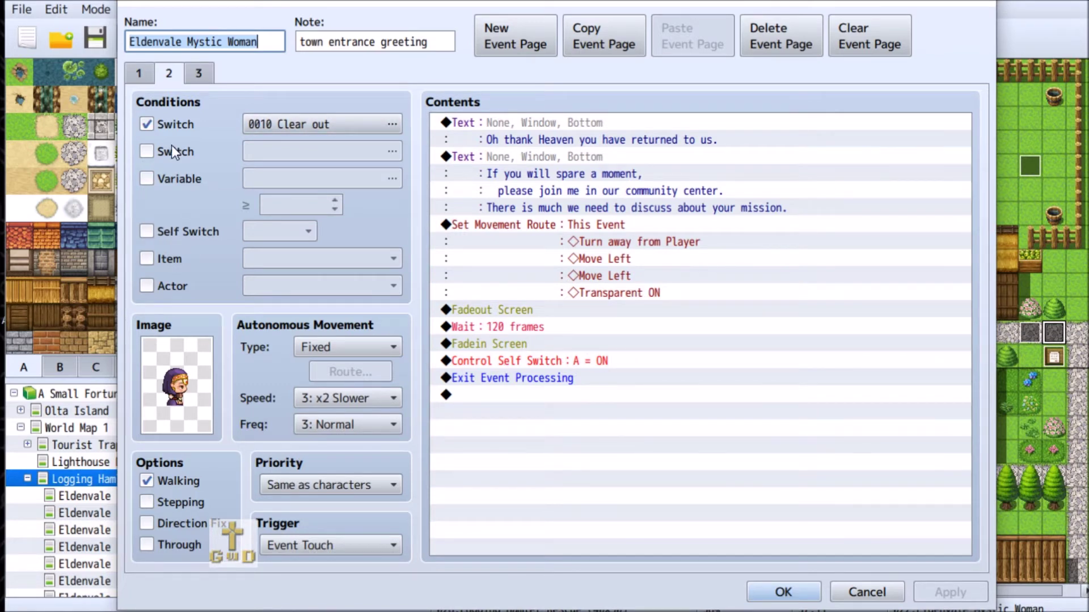
click(199, 69)
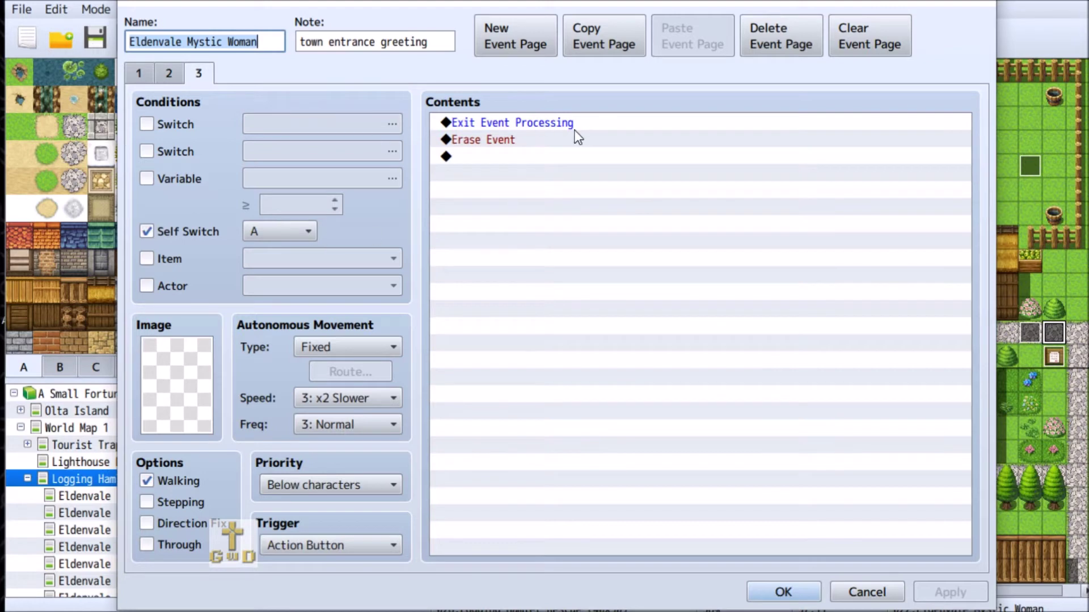
click(162, 74)
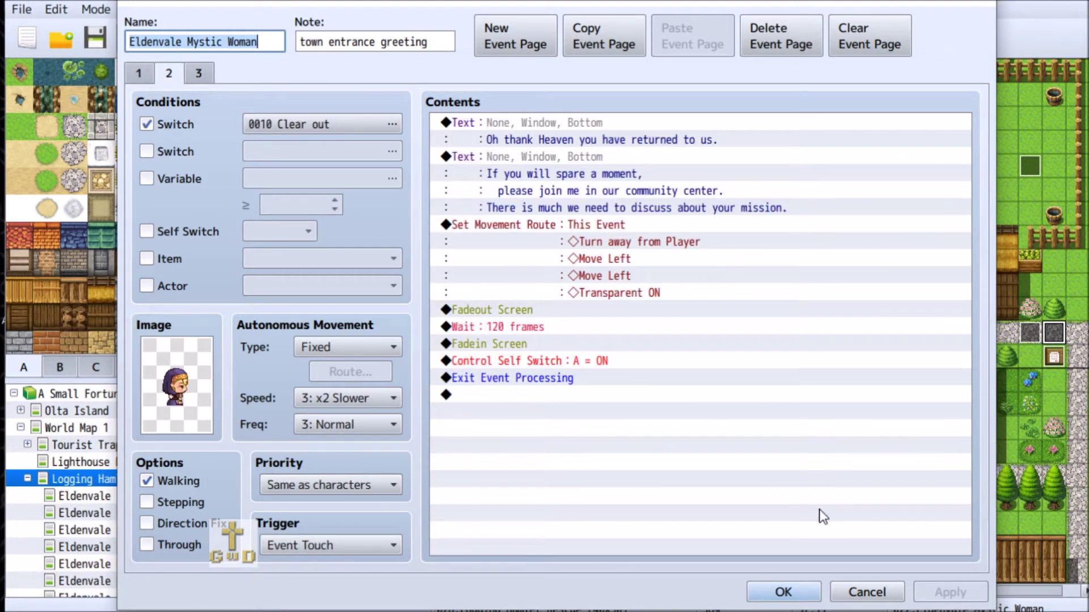
click(845, 590)
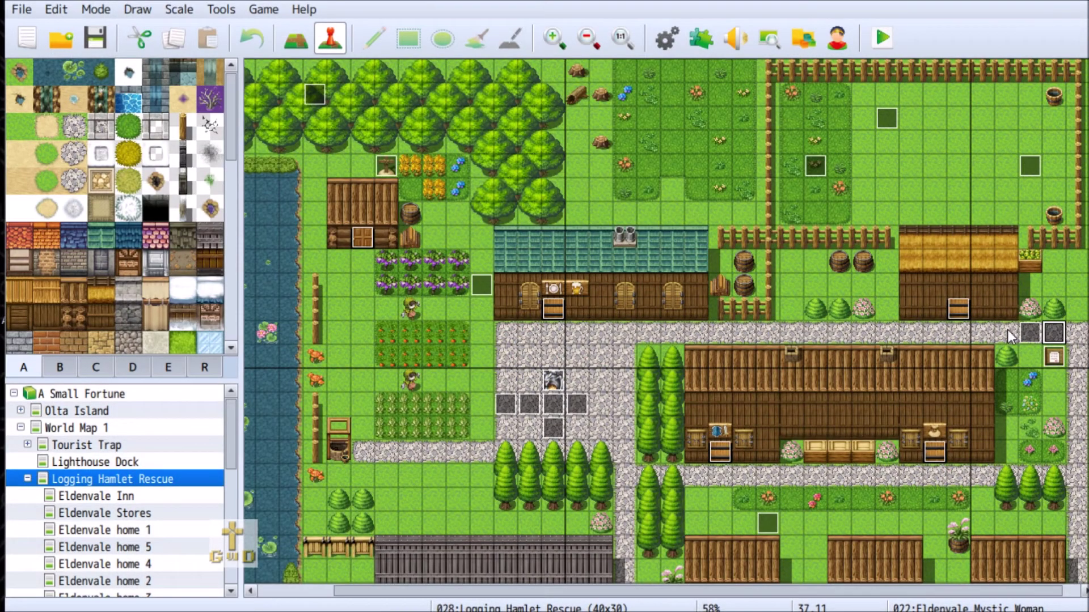
Step: Cut the Eldenvale Mystic Woman event from the town entrance of the Logging Hamlet Before map
drag(227, 404, 232, 547)
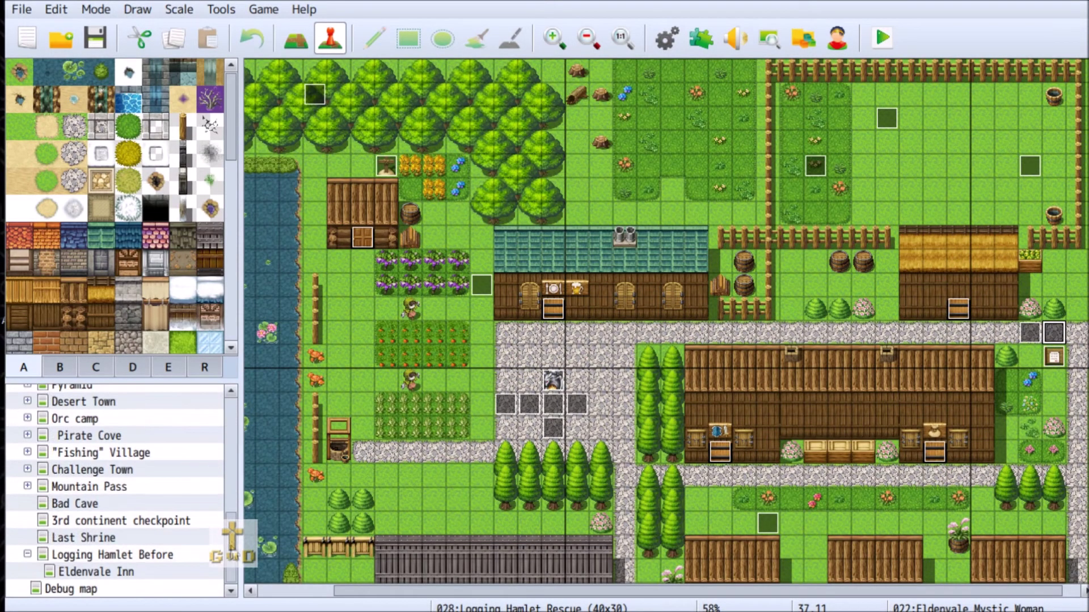
click(136, 555)
right_click(1028, 203)
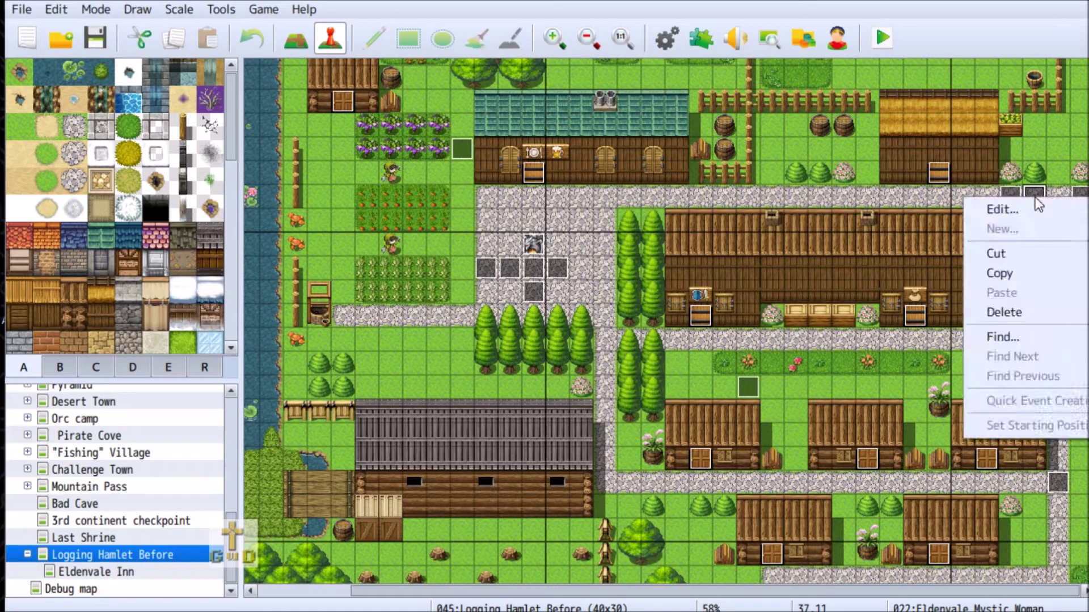
click(1029, 248)
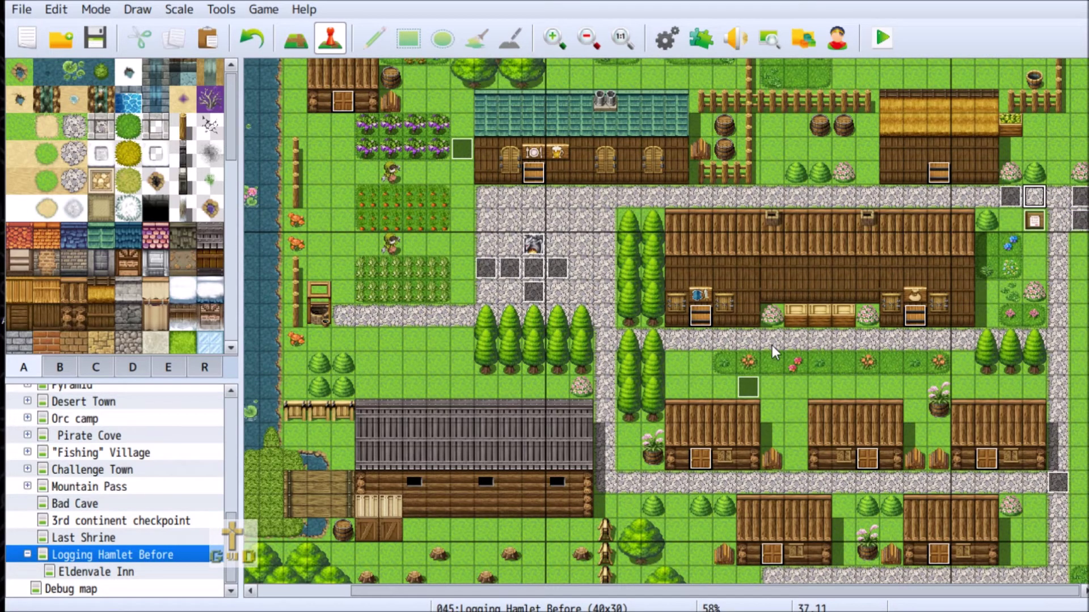
Step: Check page 2 of the Friendly Captain event on the Logging Hamlet Before map, and delete the event
right_click(1009, 198)
click(1023, 210)
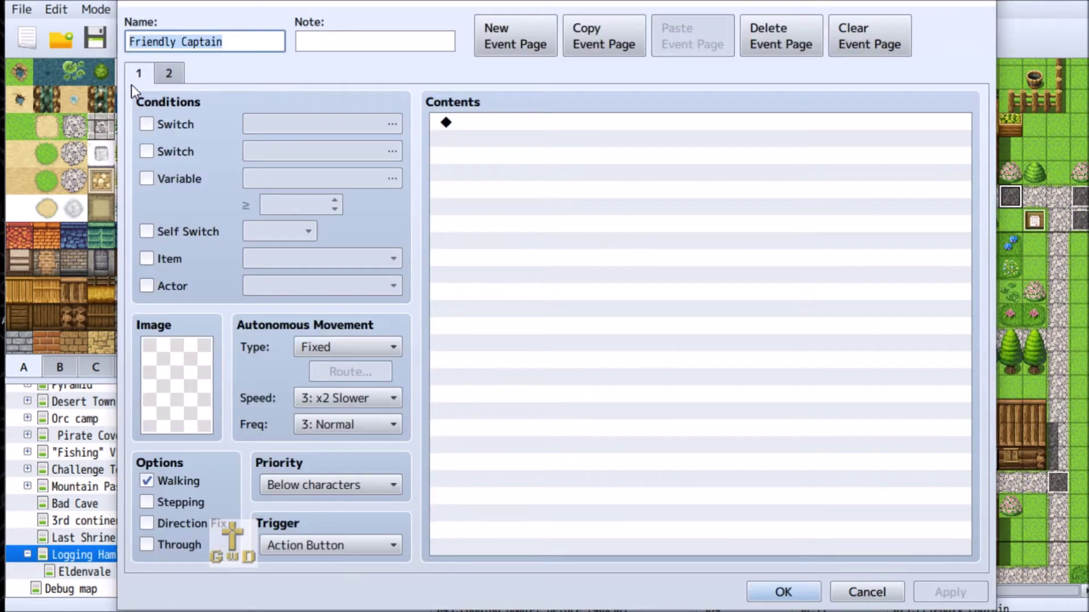
click(167, 73)
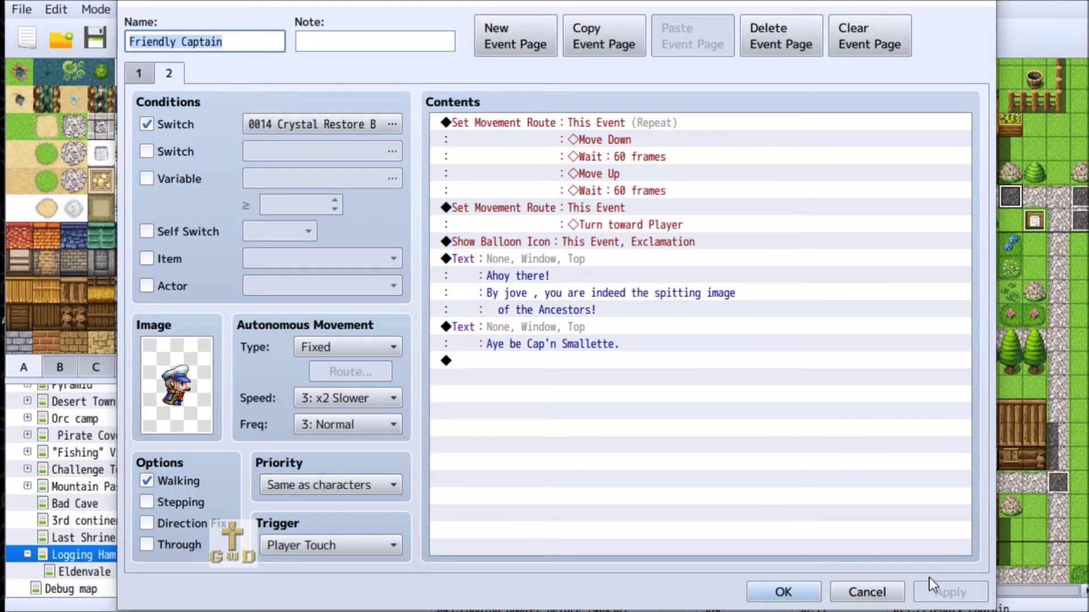
click(893, 592)
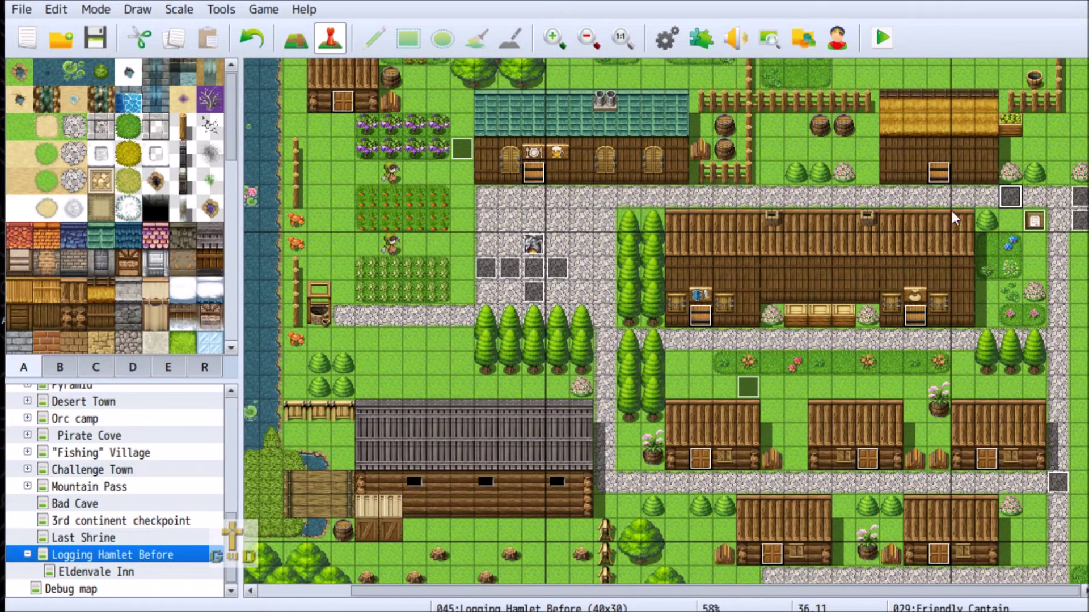
right_click(1012, 195)
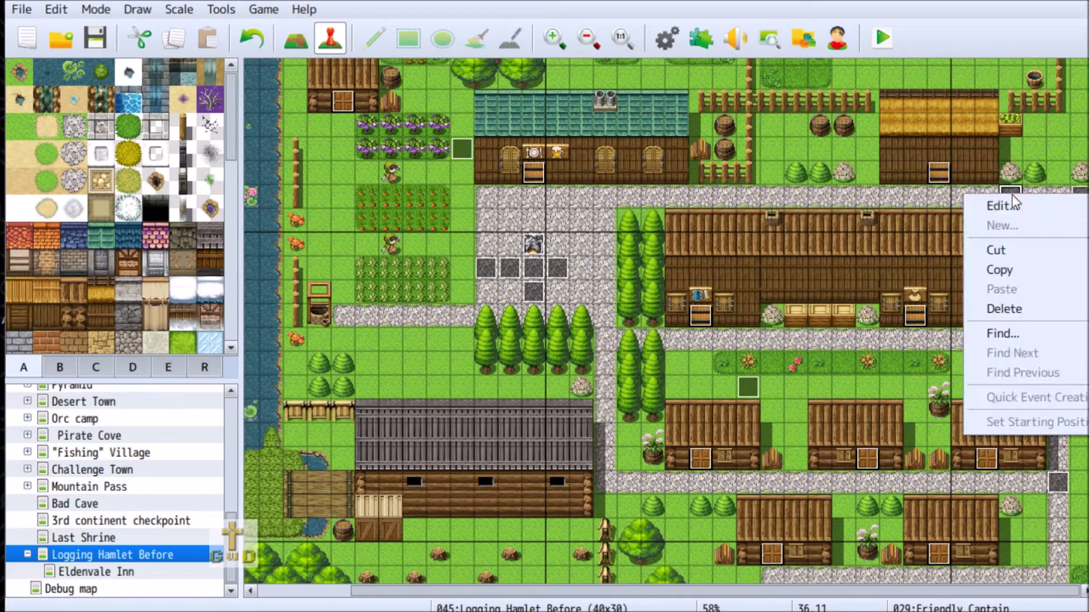
click(1020, 310)
Step: Open World Map 1 and review the Eldenvale entrance event's Clear out condition and its player transfers to the two Logging Hamlet maps
scroll(411, 464, up, 3)
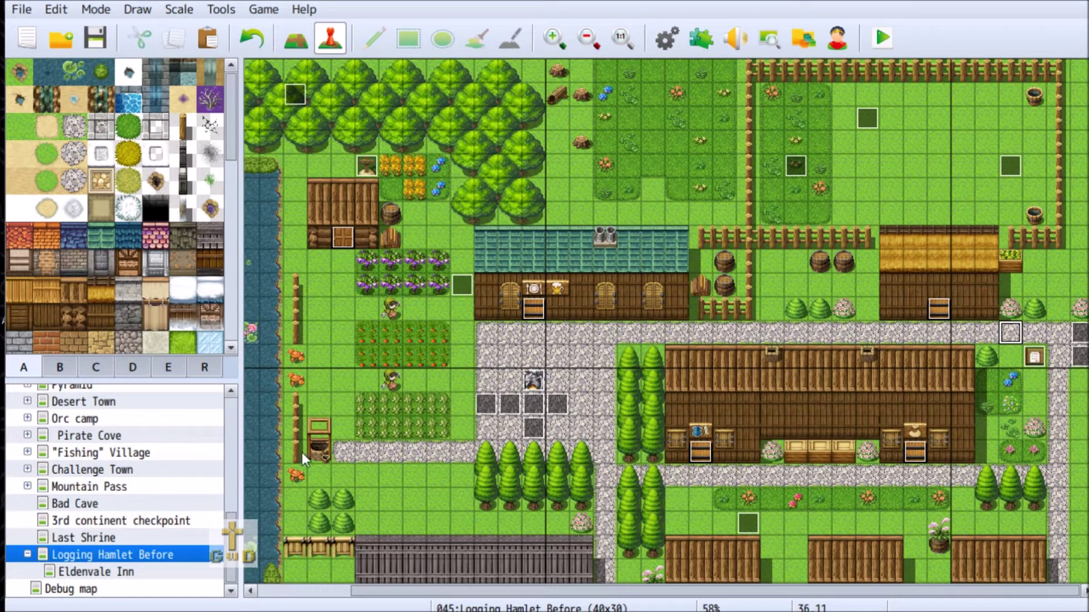
scroll(126, 433, up, 6)
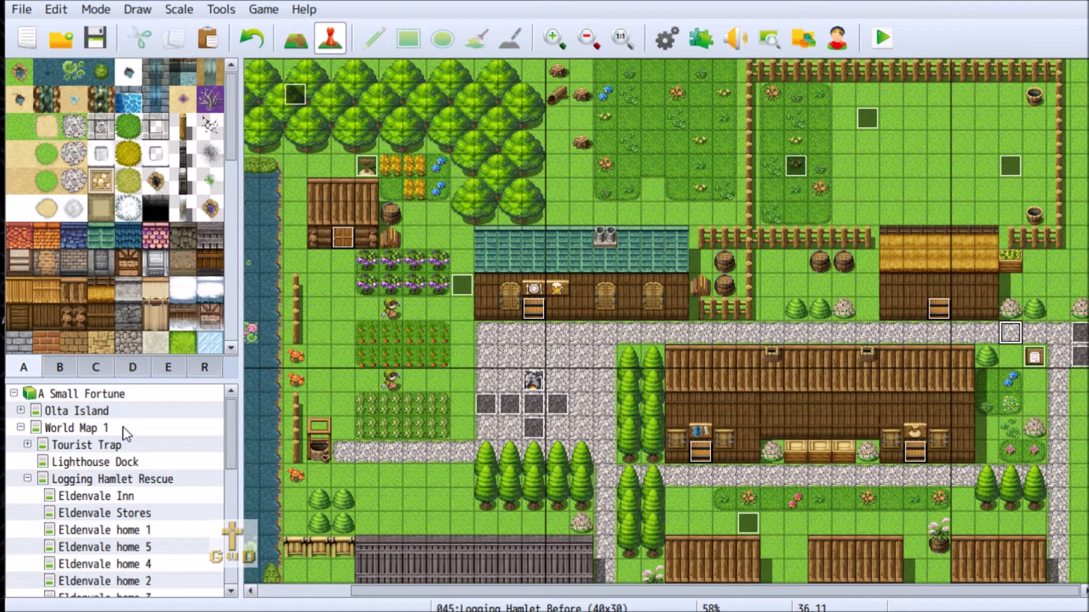
click(92, 427)
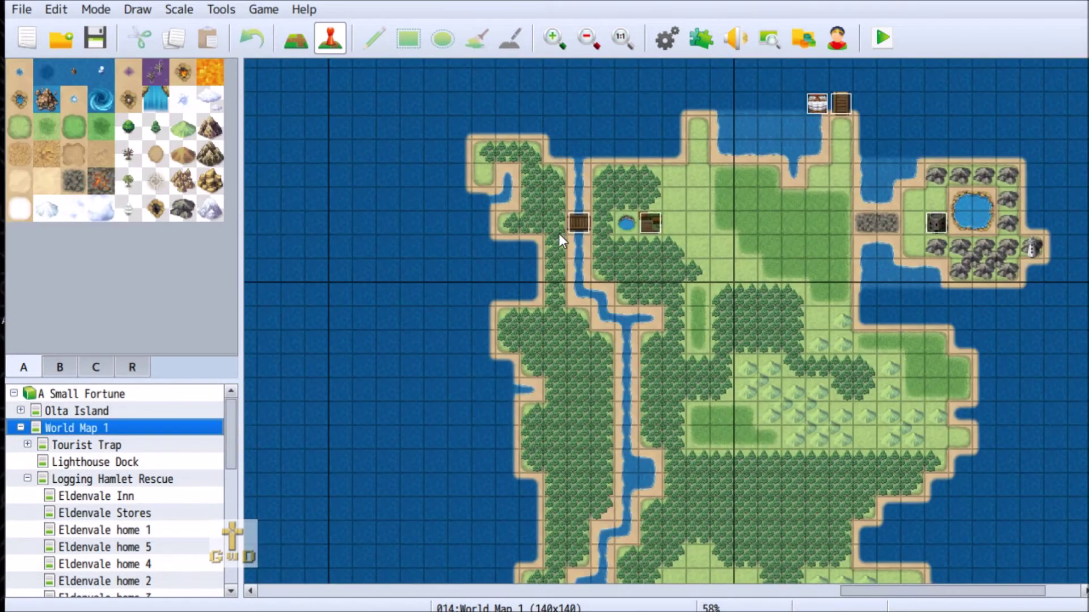
right_click(645, 220)
click(822, 230)
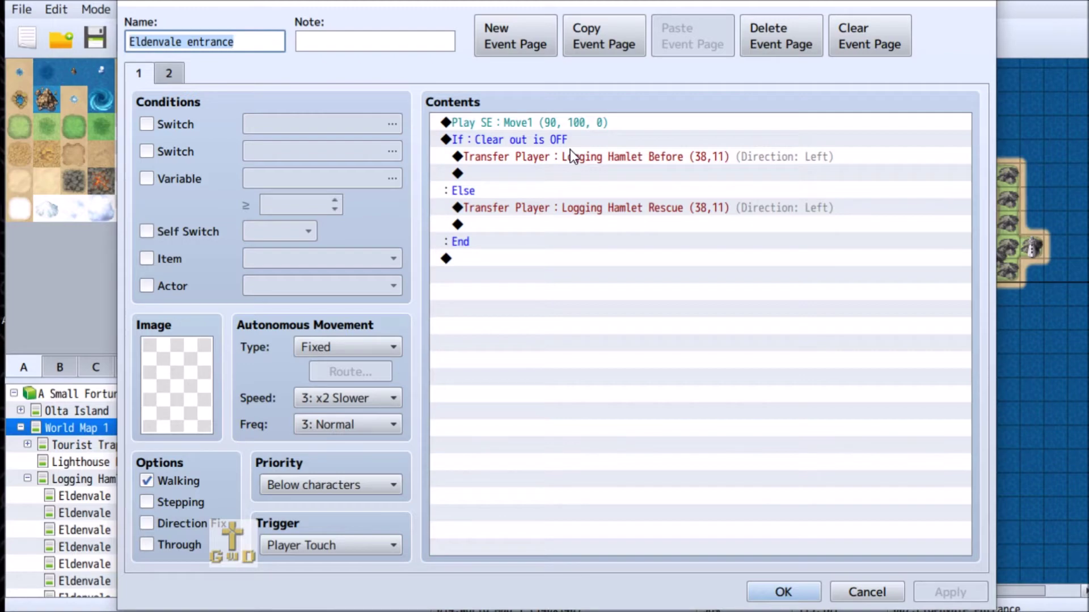
click(895, 599)
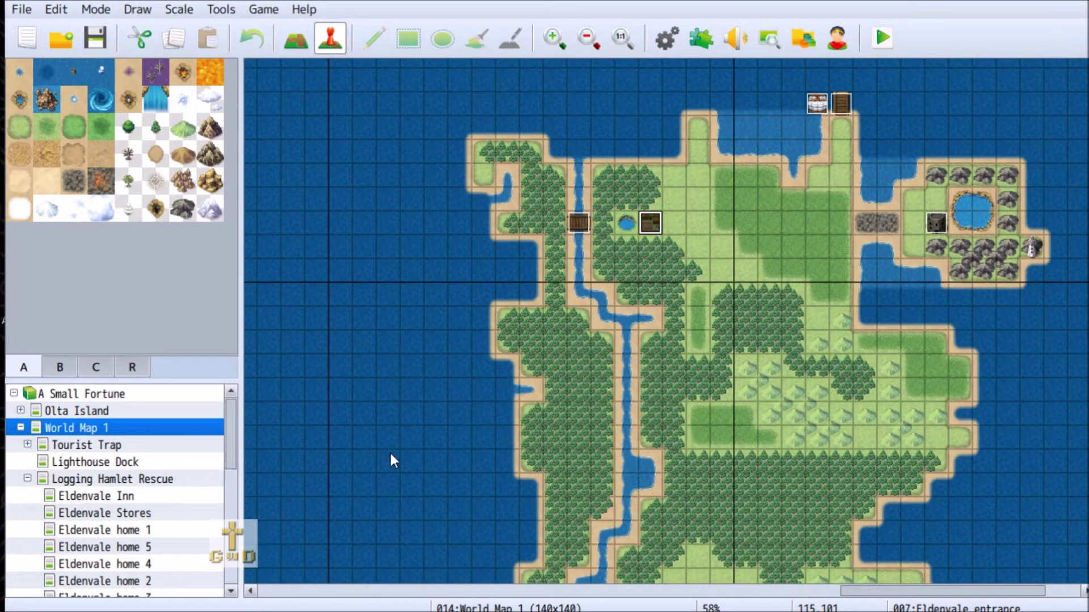
scroll(606, 488, down, 3)
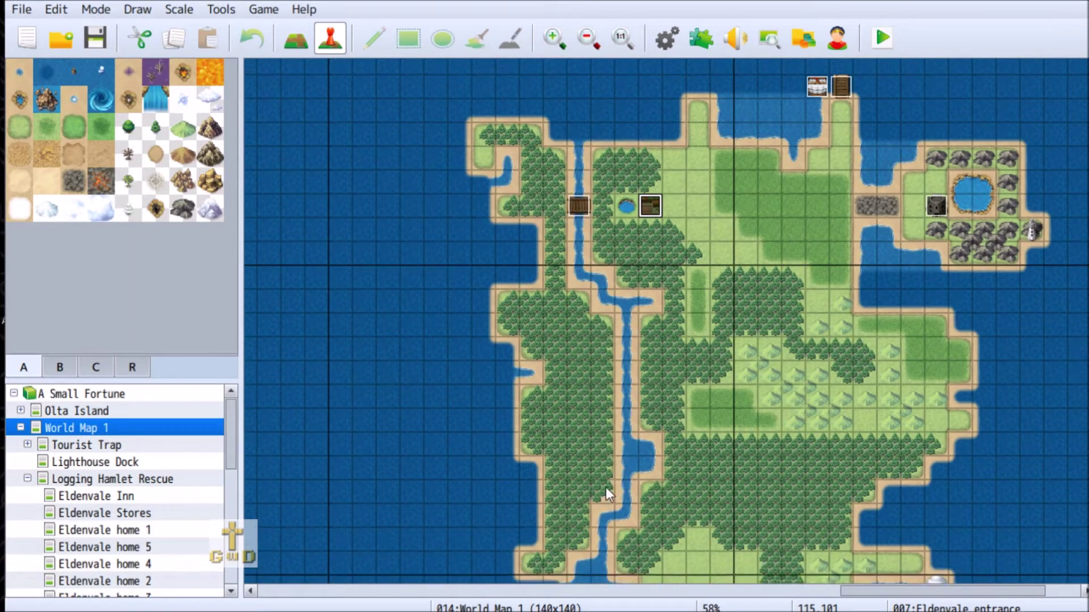
scroll(663, 433, up, 3)
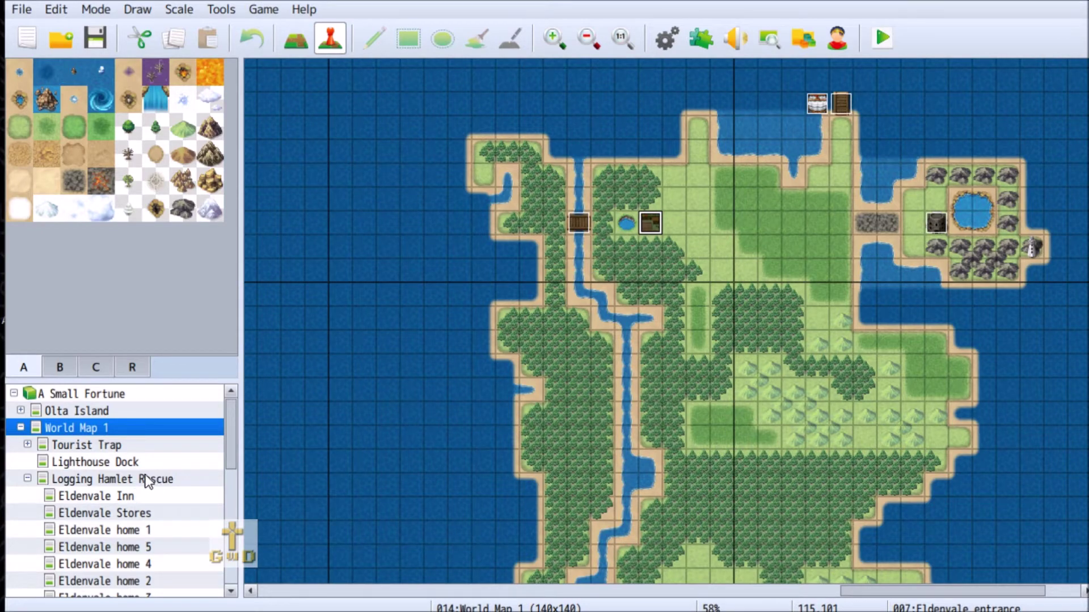
Step: Open the Eldenvale Inn map under Logging Hamlet Rescue and review both pages of the innkeeper 1st meeting event
click(188, 477)
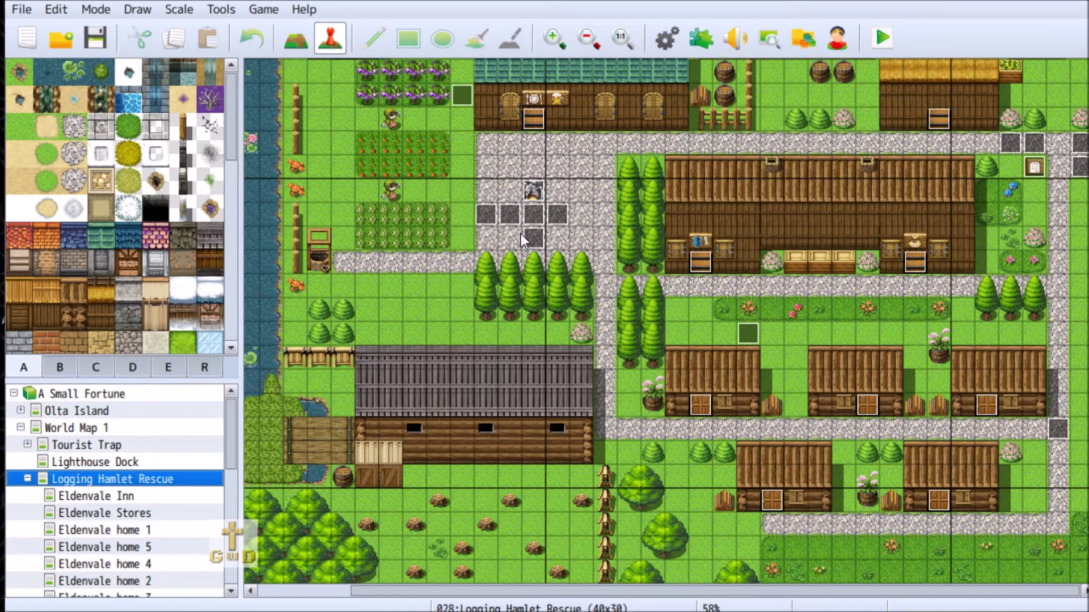
click(140, 497)
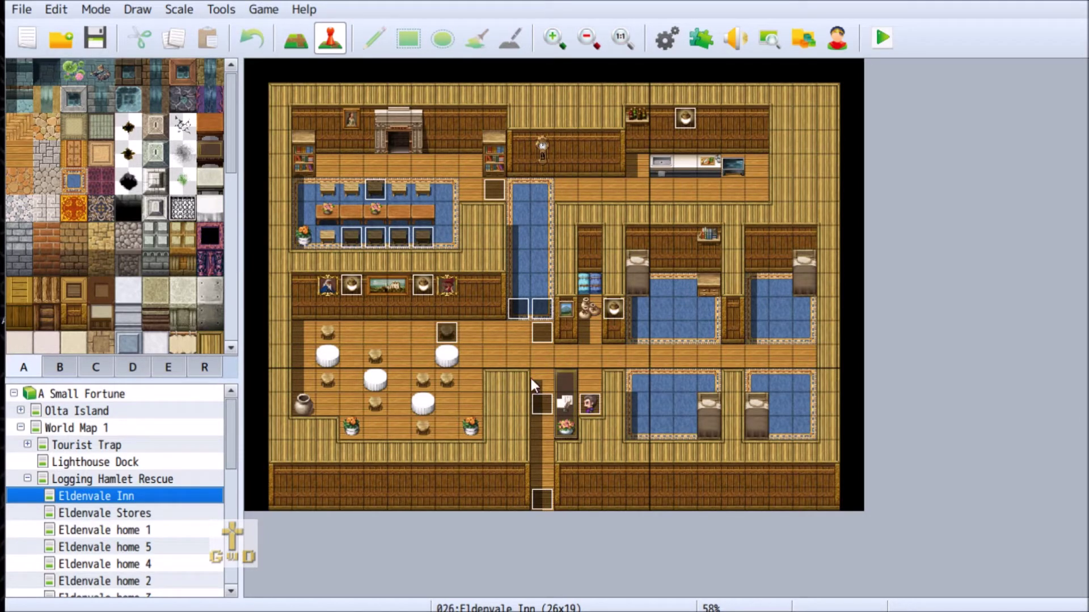
right_click(540, 404)
click(584, 410)
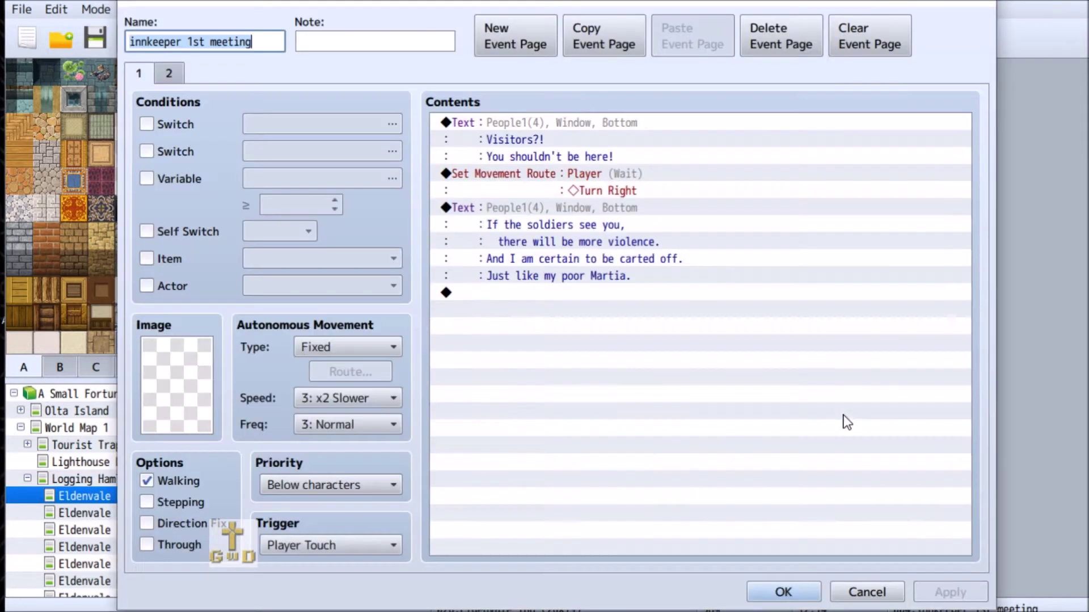
click(169, 73)
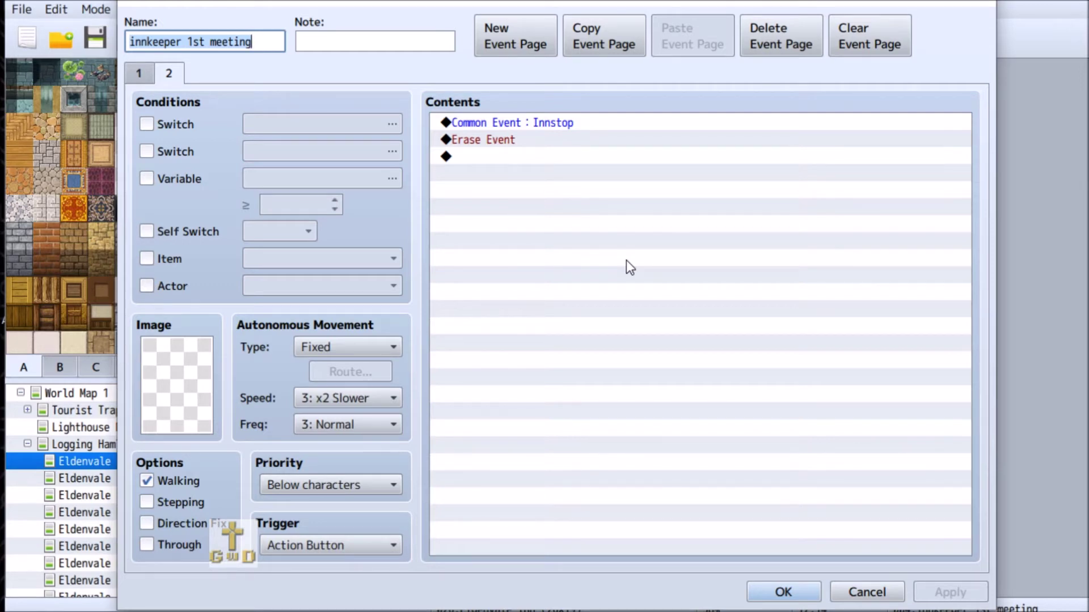
click(888, 592)
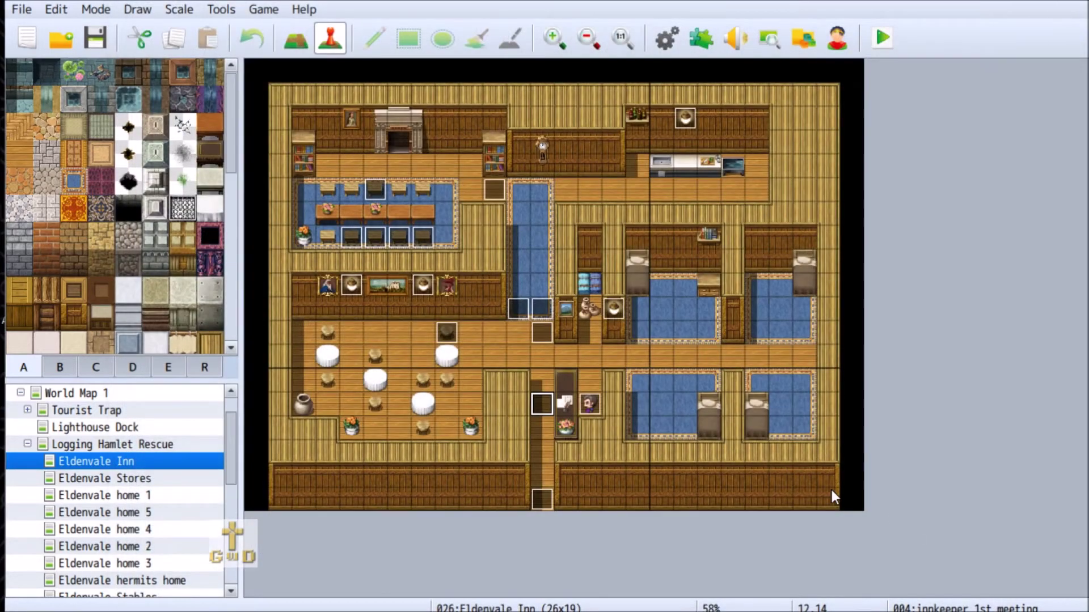
Step: Review both pages of the Eldenvale Innkeeper event on the Eldenvale Inn map
right_click(594, 403)
click(674, 410)
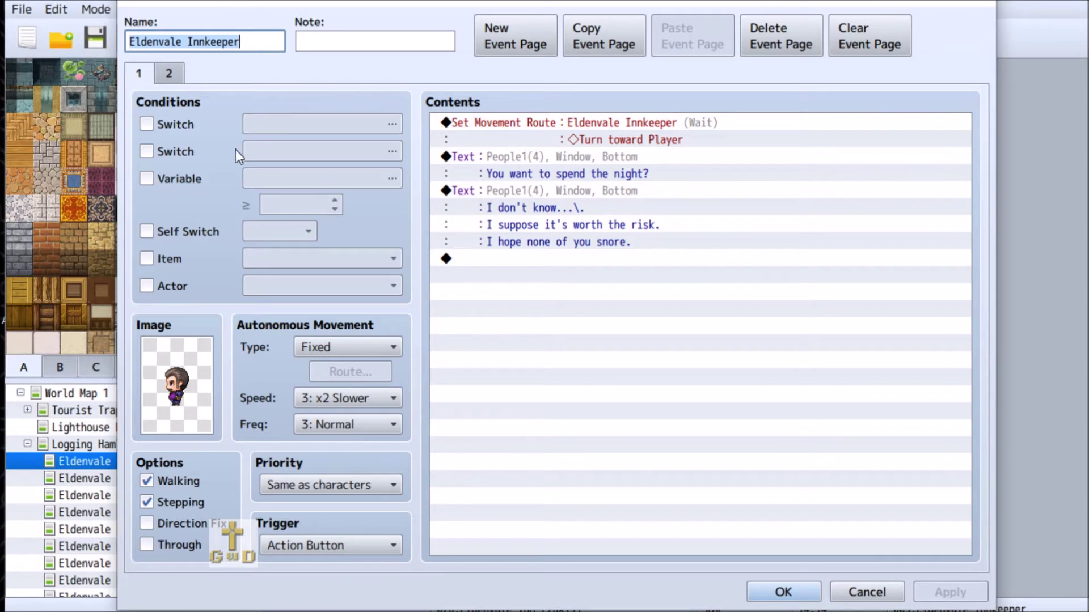
click(175, 78)
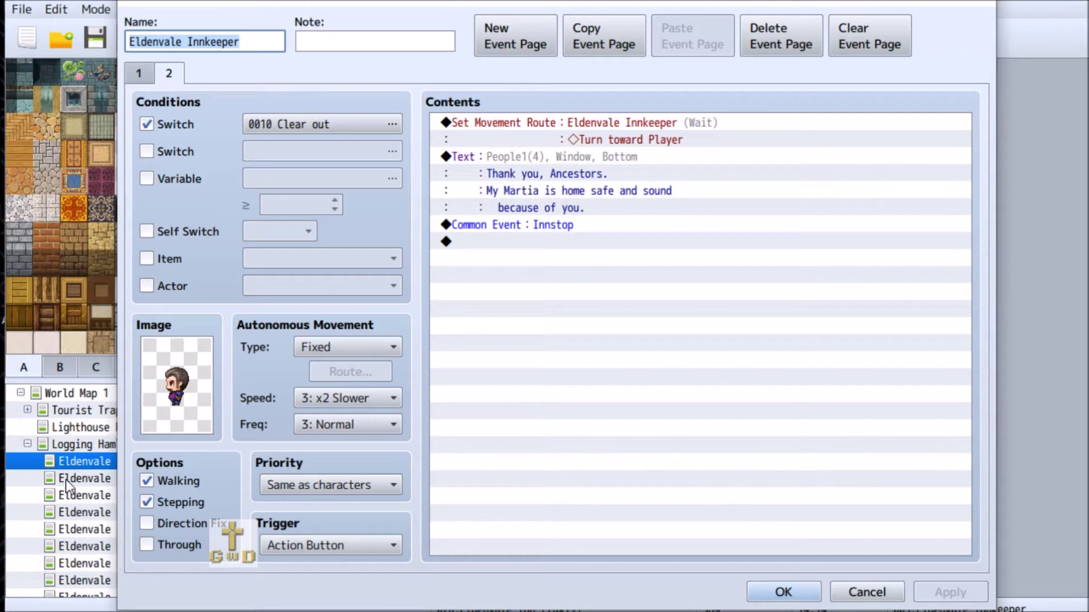
click(867, 593)
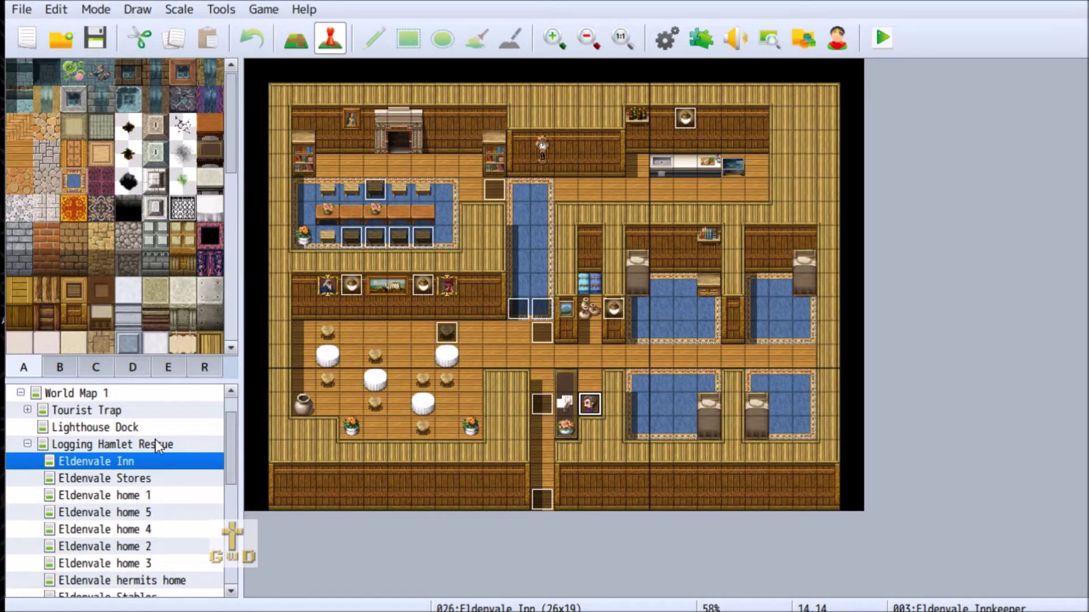
Step: Check the map list for Logging Hamlet Before, and reread page 1 of the innkeeper 1st meeting event
drag(230, 453, 234, 561)
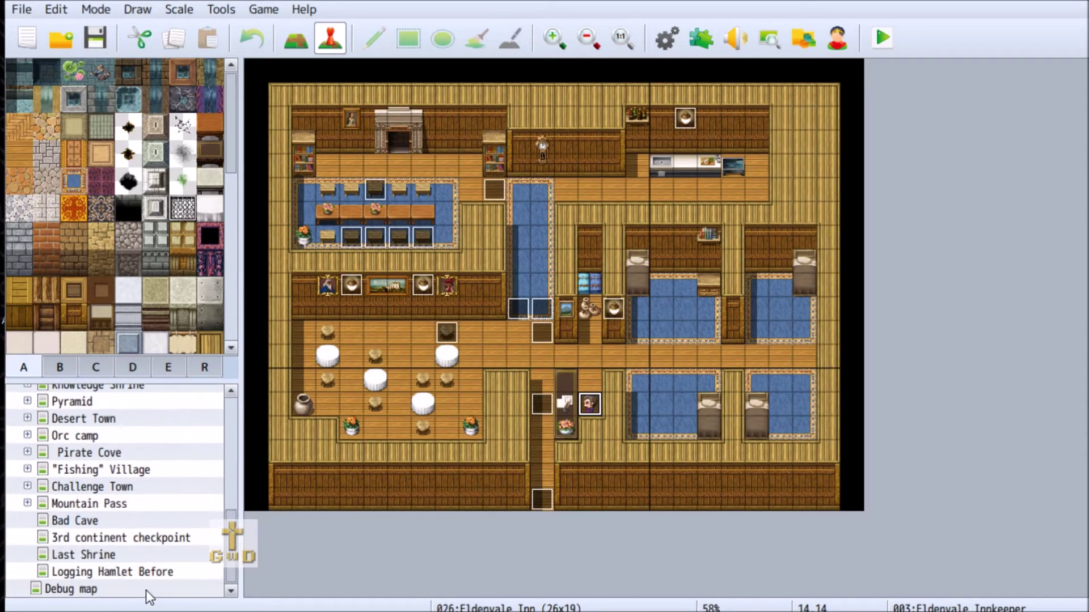
drag(234, 564, 230, 441)
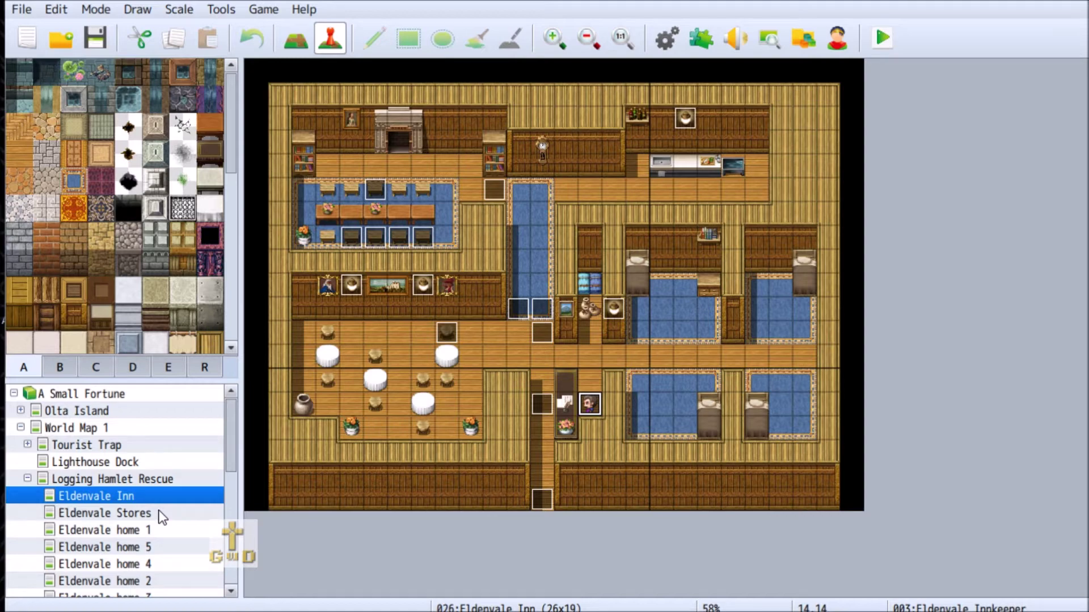
right_click(538, 400)
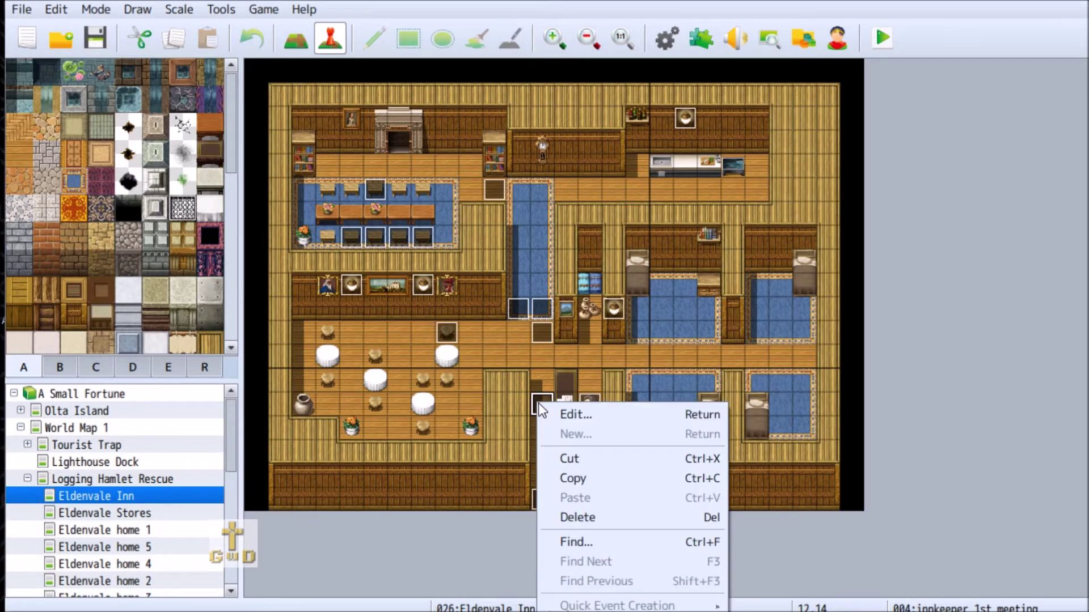
click(614, 419)
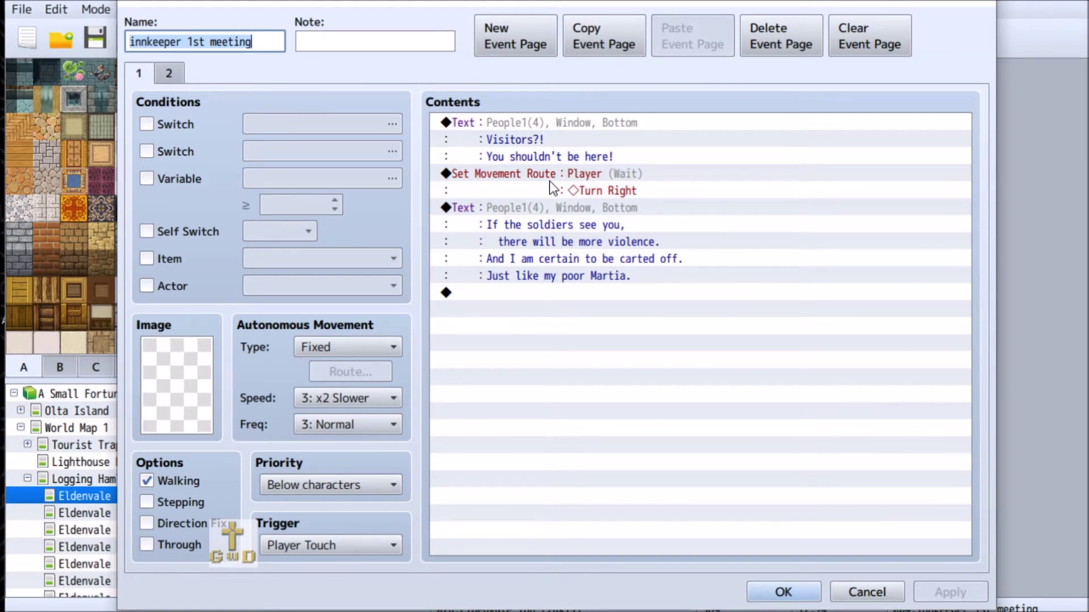
click(866, 592)
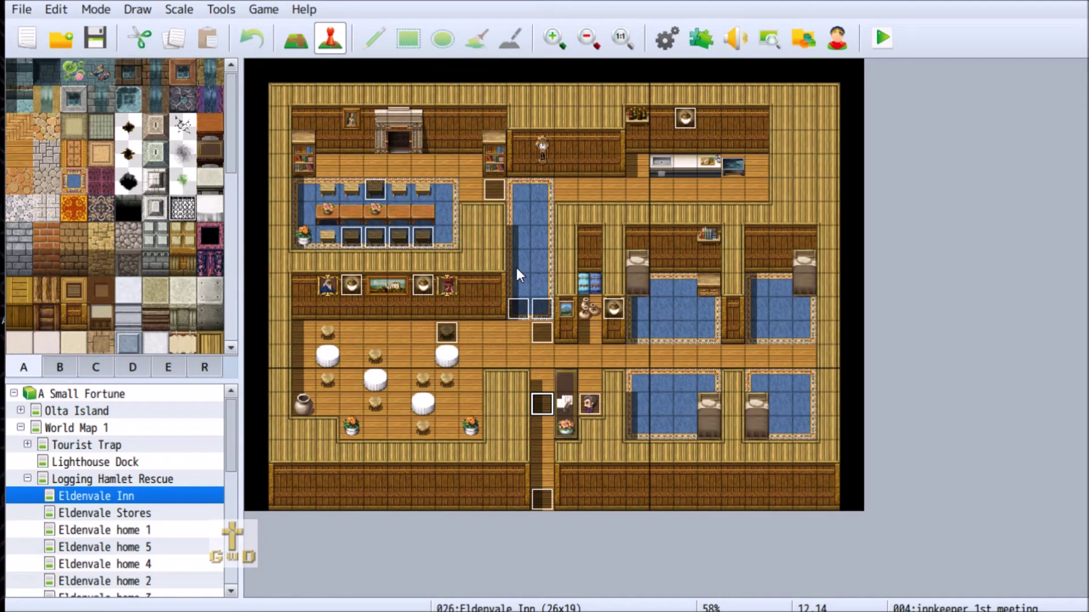
Step: Review both pages of the Ships Capt Messenger event in the inn's blue-carpeted hallway
right_click(523, 308)
click(596, 319)
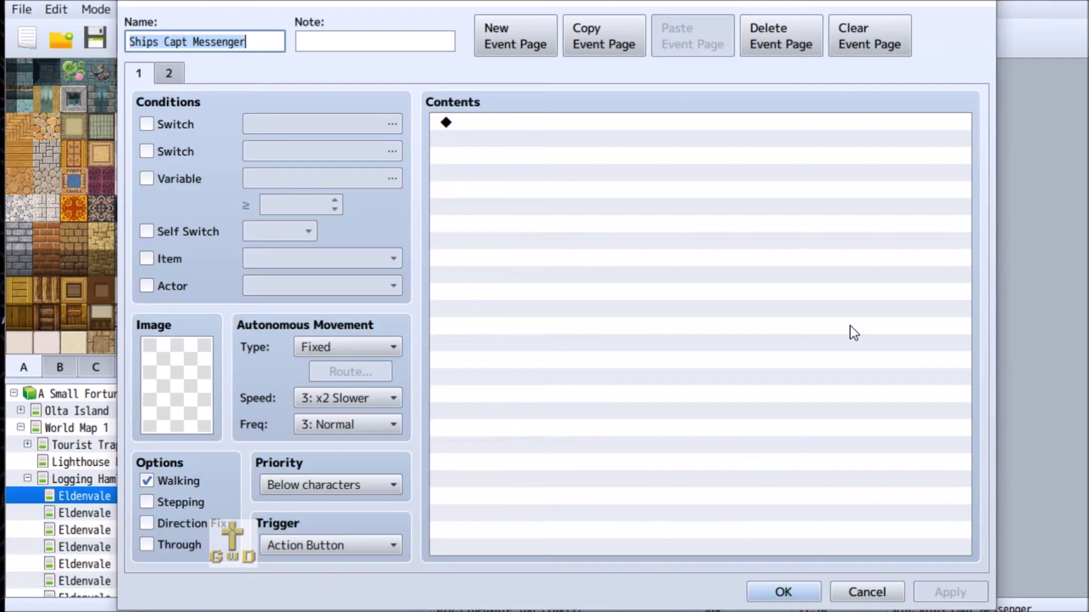
click(181, 69)
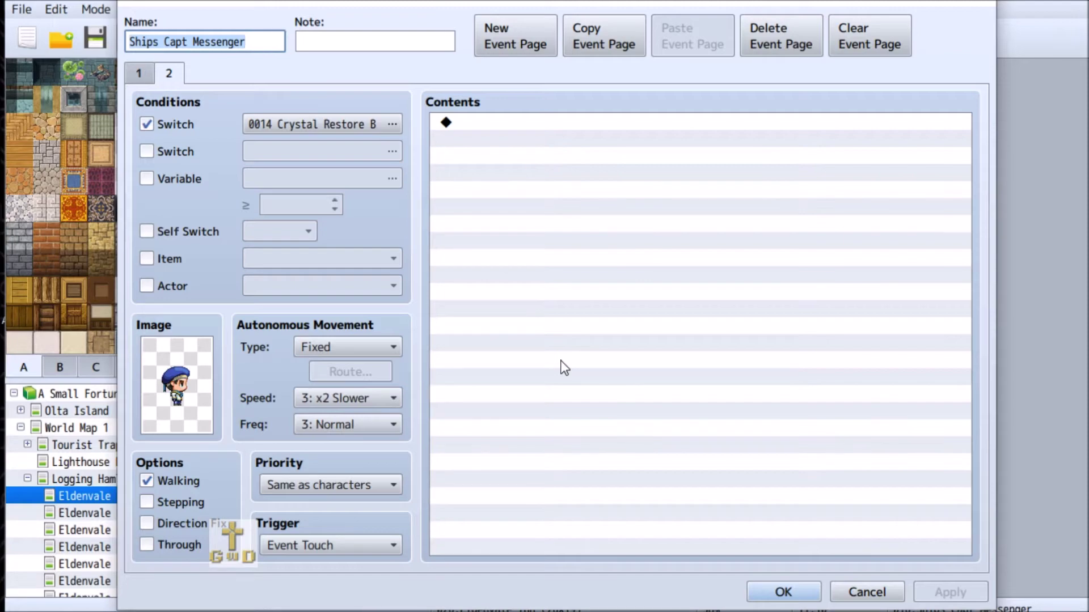
click(865, 592)
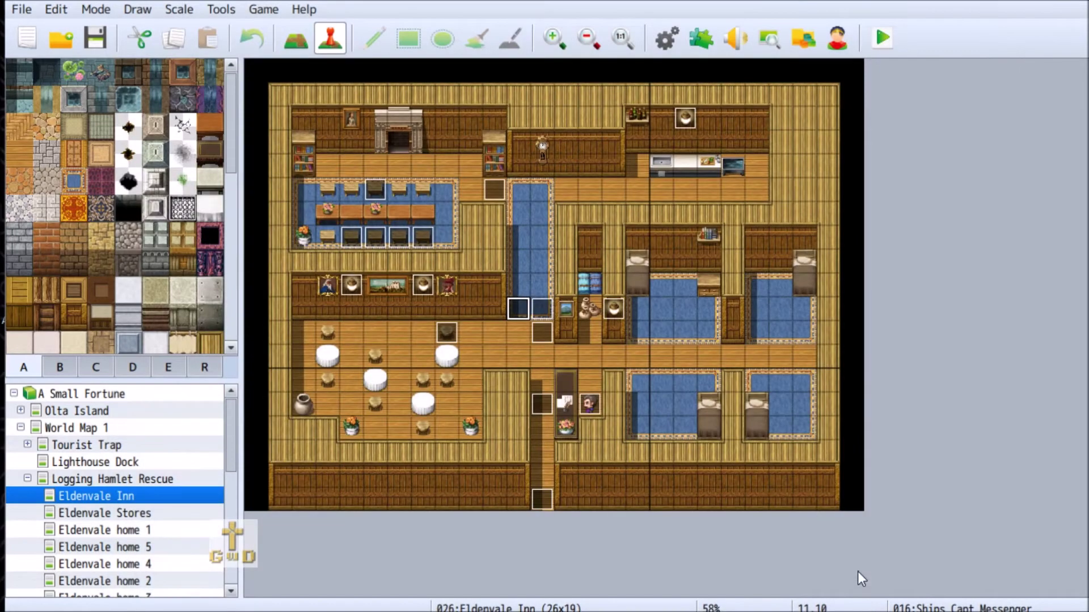
Step: Review the conditions and contents on all three pages of the After Battleshrine convo event
right_click(546, 311)
click(624, 319)
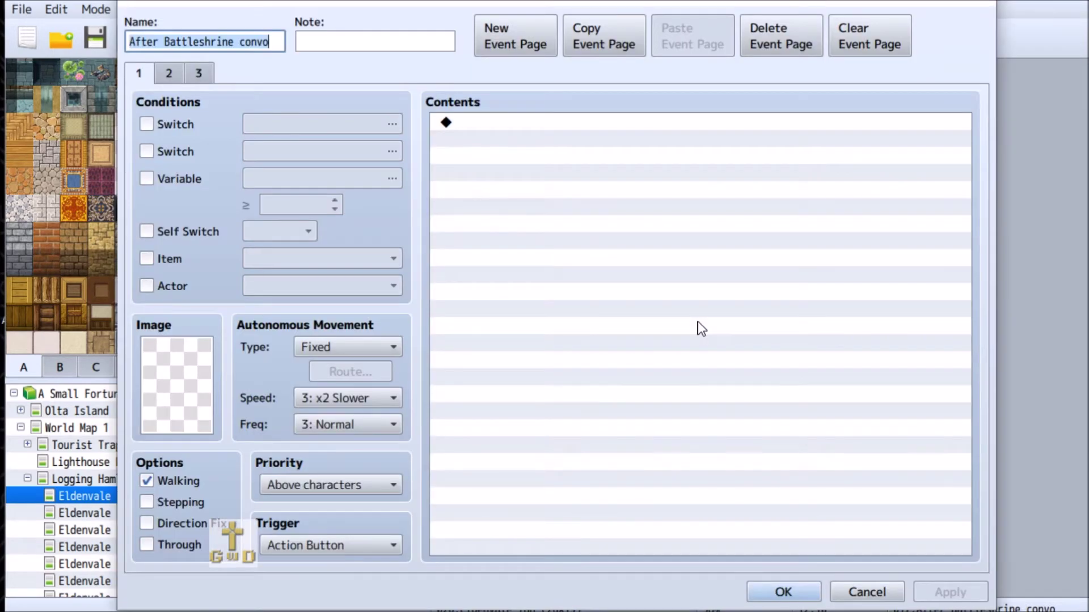
click(168, 73)
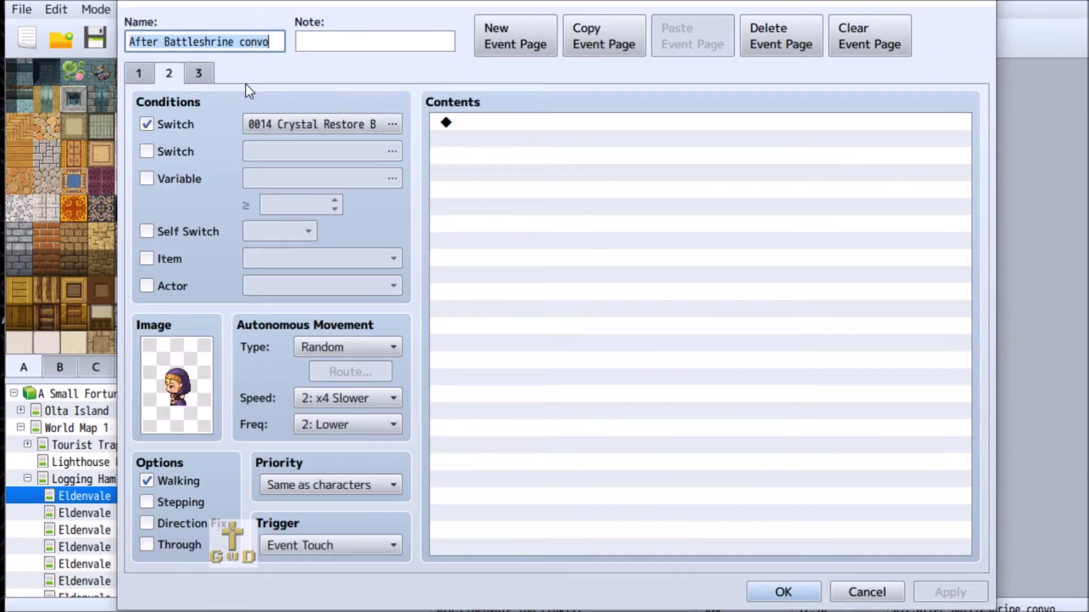
click(198, 73)
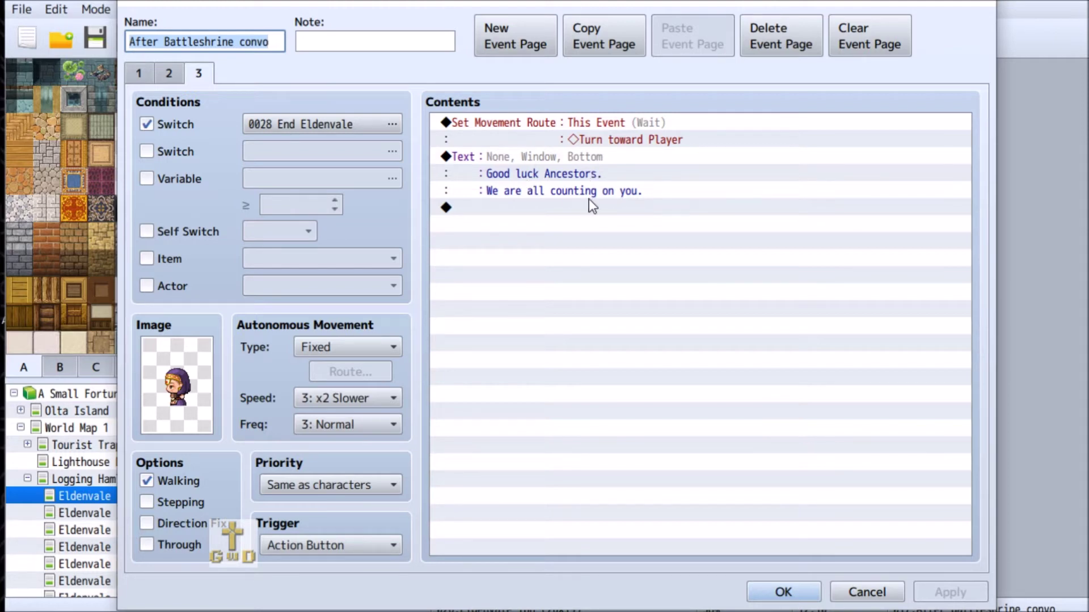
click(168, 74)
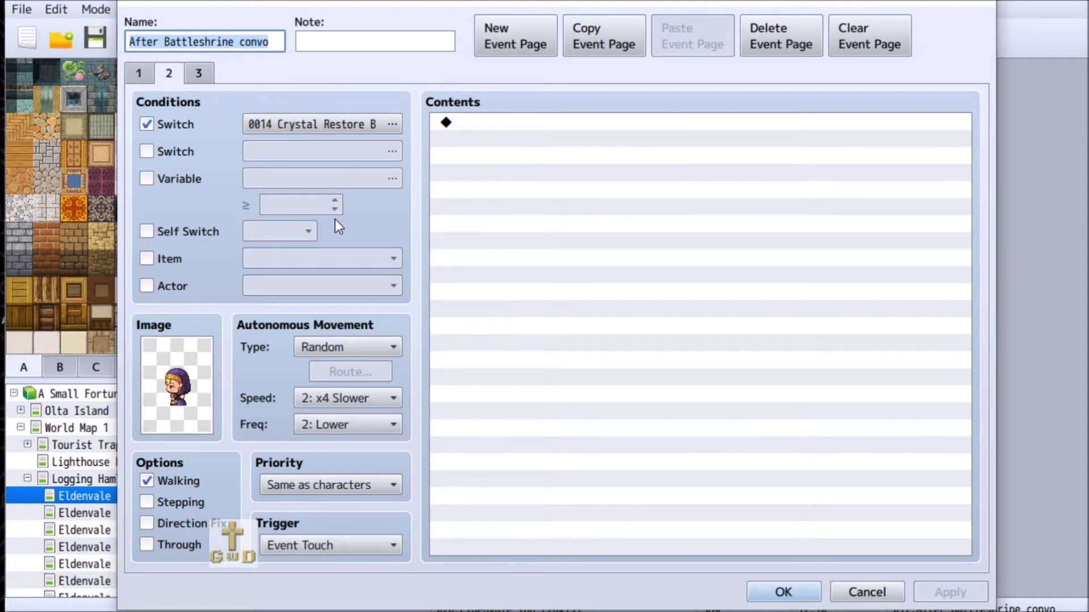
click(138, 73)
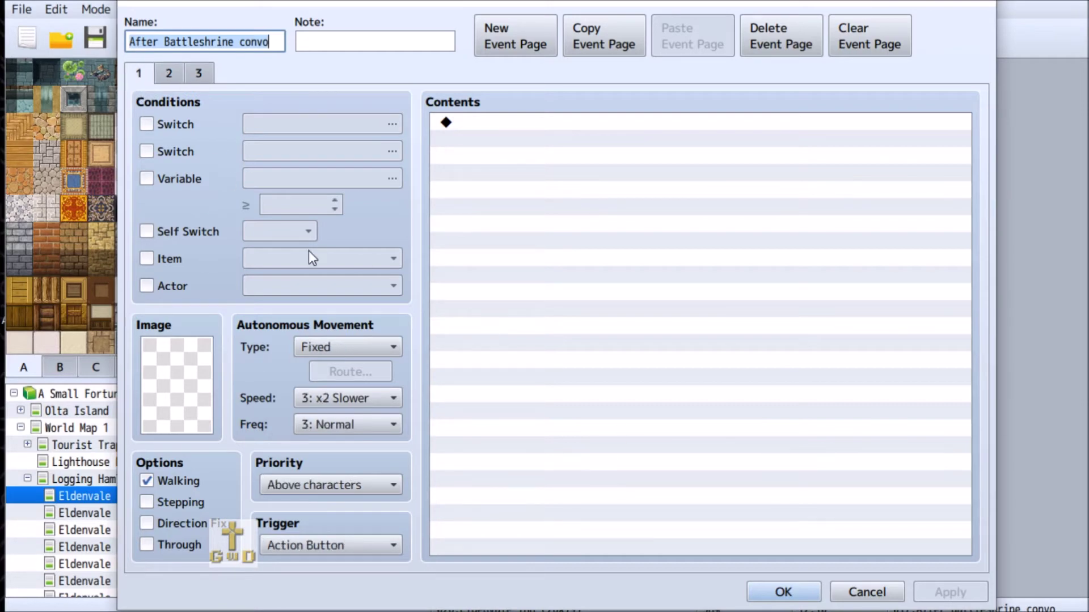
click(867, 592)
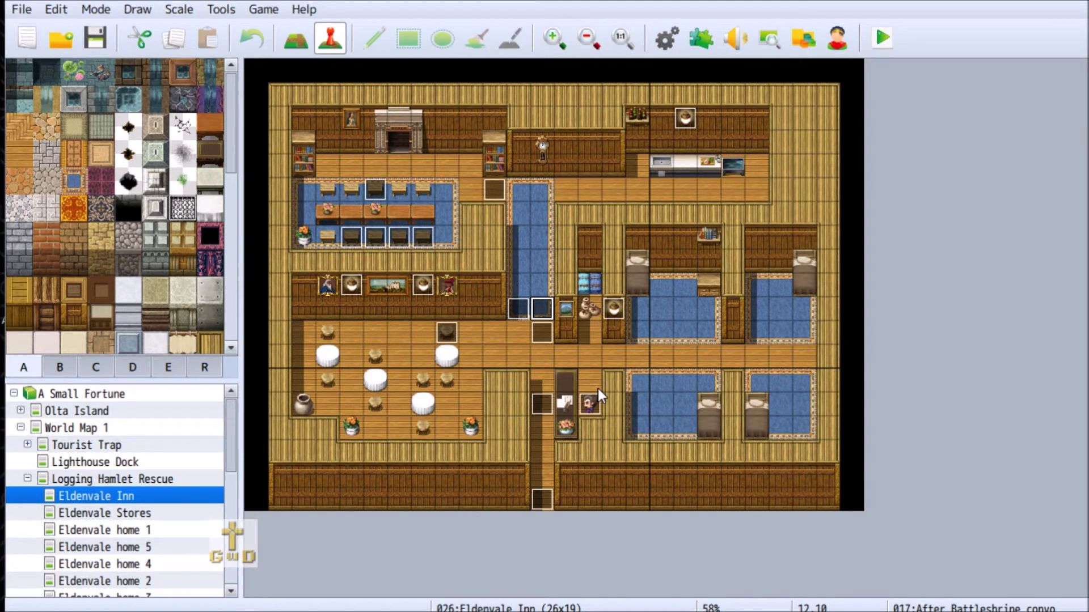
Step: Review the switch condition and commands on page 2 of the Return from Battle Shrine event
right_click(545, 328)
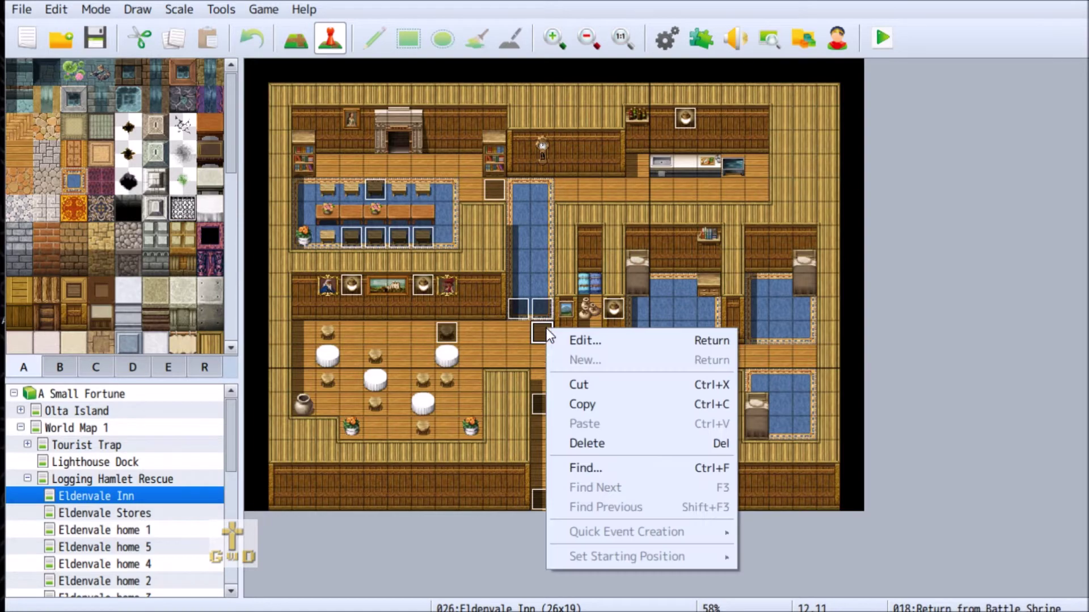
click(590, 341)
click(171, 75)
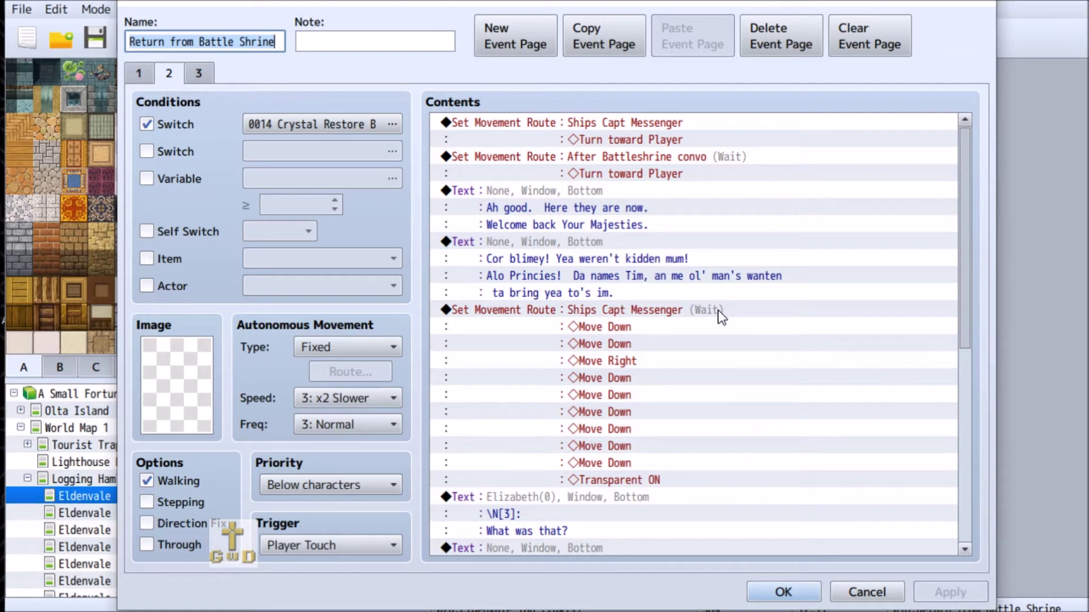
click(866, 592)
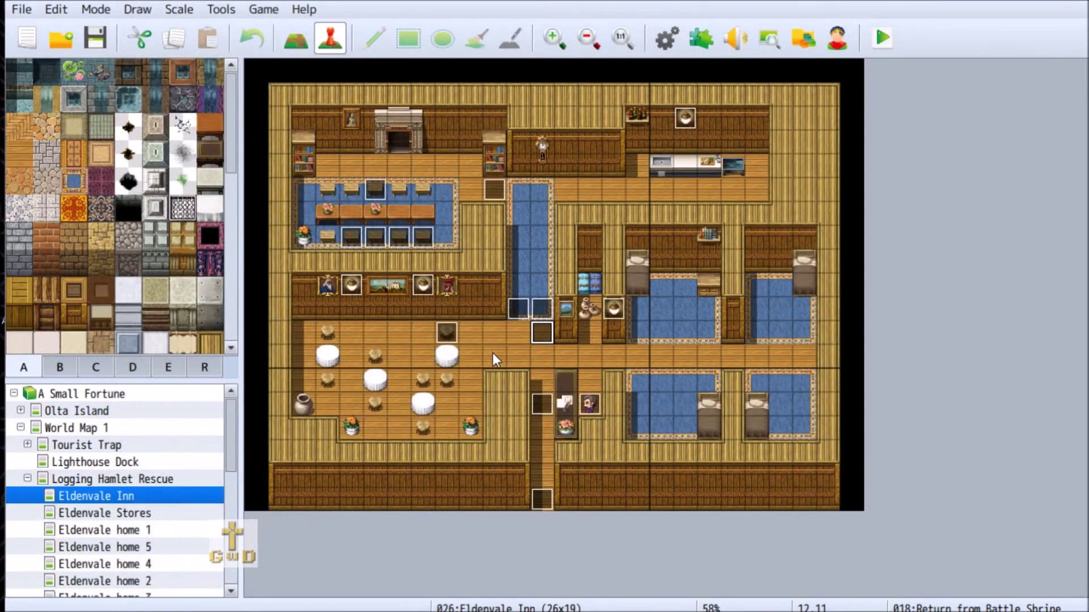
click(520, 308)
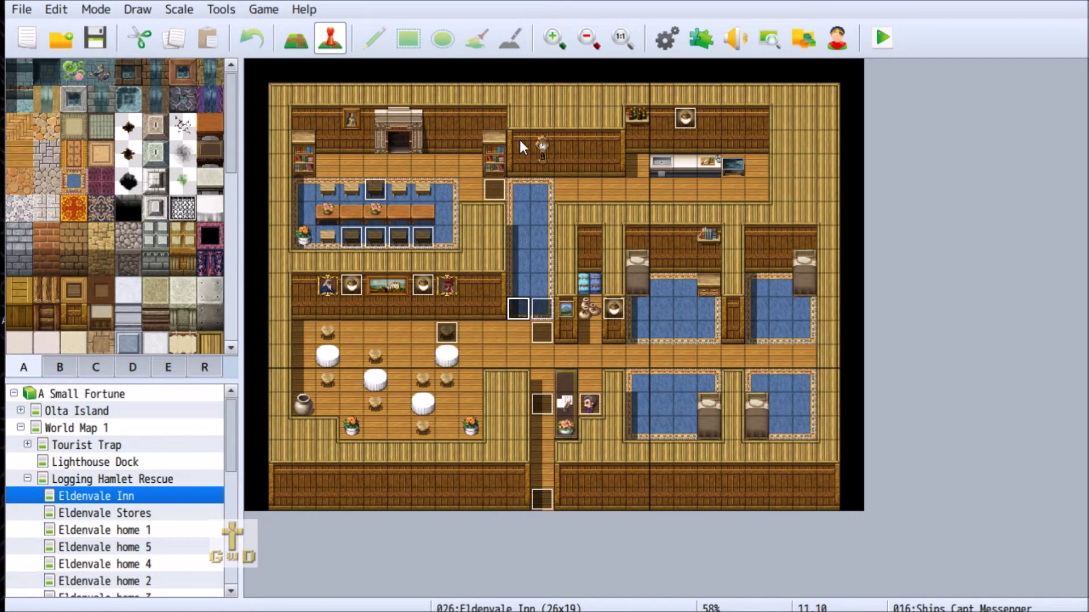
Step: Compare both pages of the Eldenvale inn movement event, including the movement routes and the conditions
right_click(492, 183)
click(553, 193)
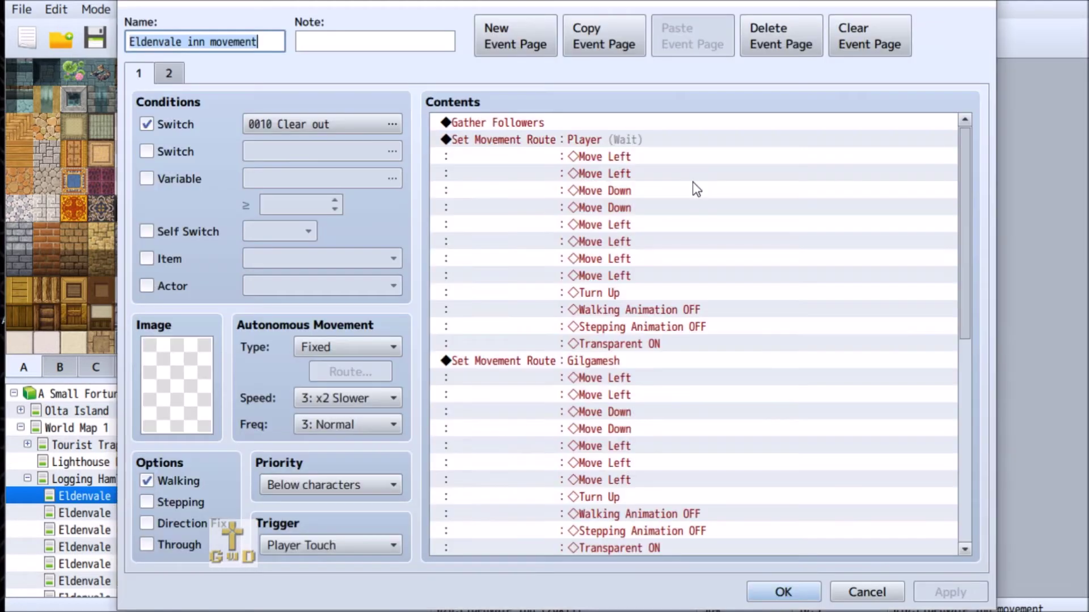
mouse_move(971, 233)
mouse_down()
mouse_move(983, 481)
mouse_move(372, 206)
mouse_up()
click(169, 74)
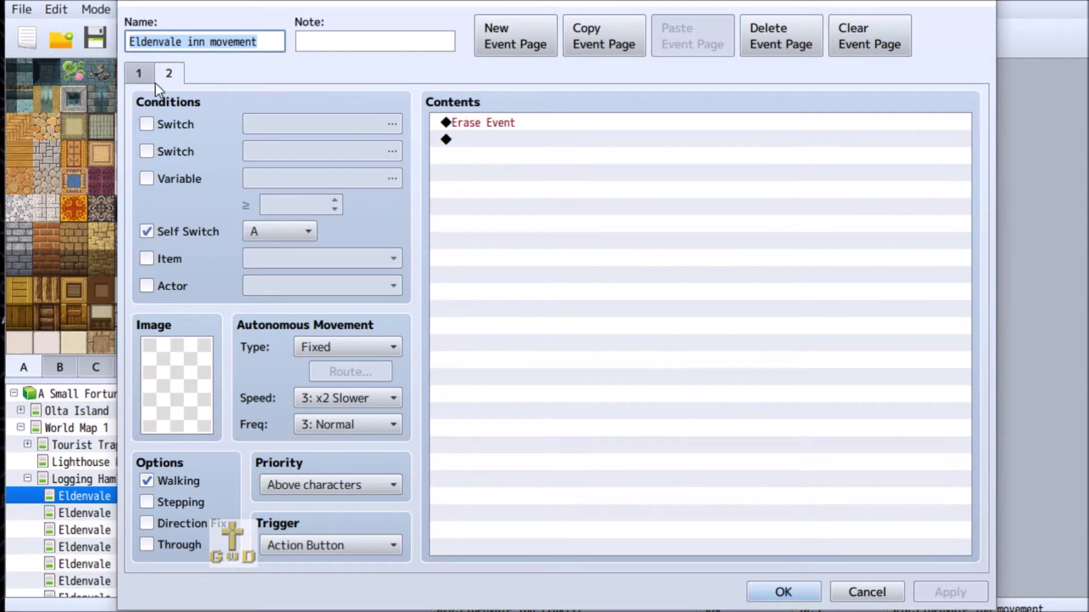
click(136, 73)
click(171, 74)
click(142, 71)
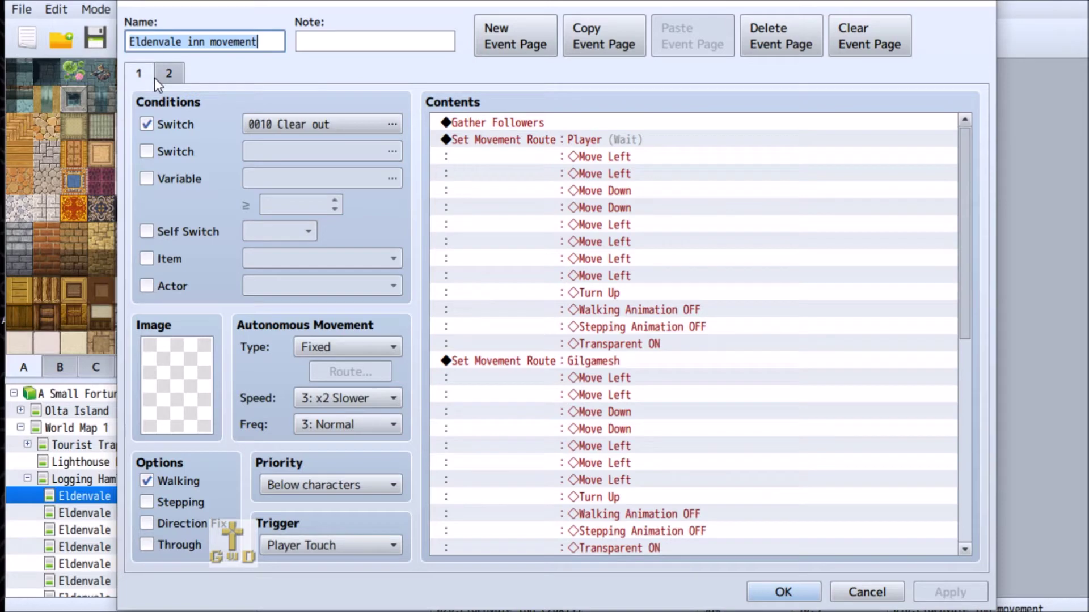
click(863, 593)
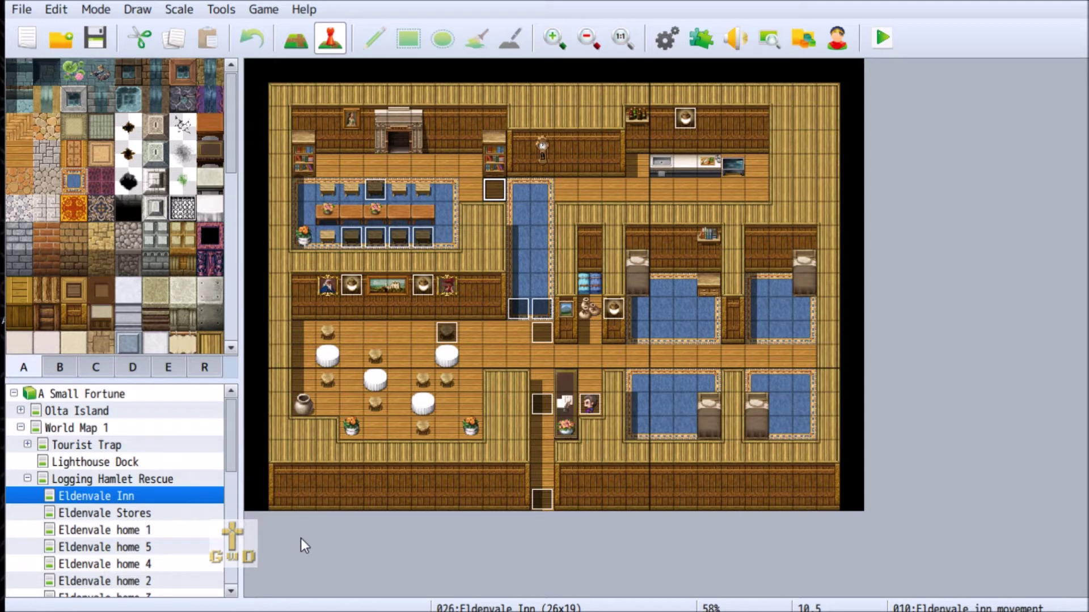
Step: Copy the Eldenvale Inn map from Logging Hamlet Rescue and paste it under Logging Hamlet Before
right_click(152, 497)
key(Escape)
drag(232, 441, 232, 559)
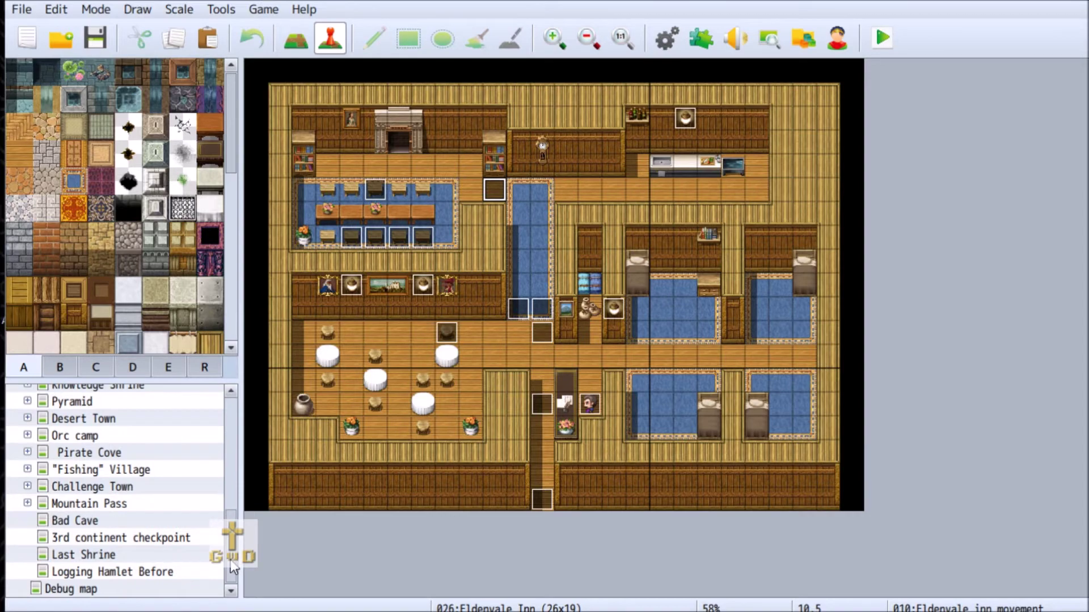
click(156, 573)
right_click(157, 574)
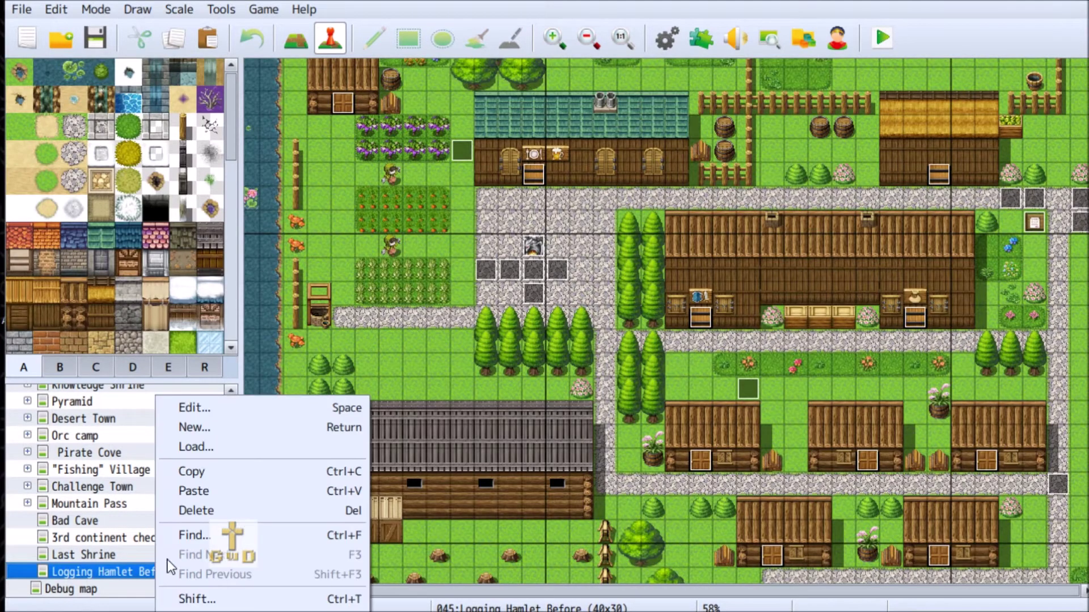
click(204, 489)
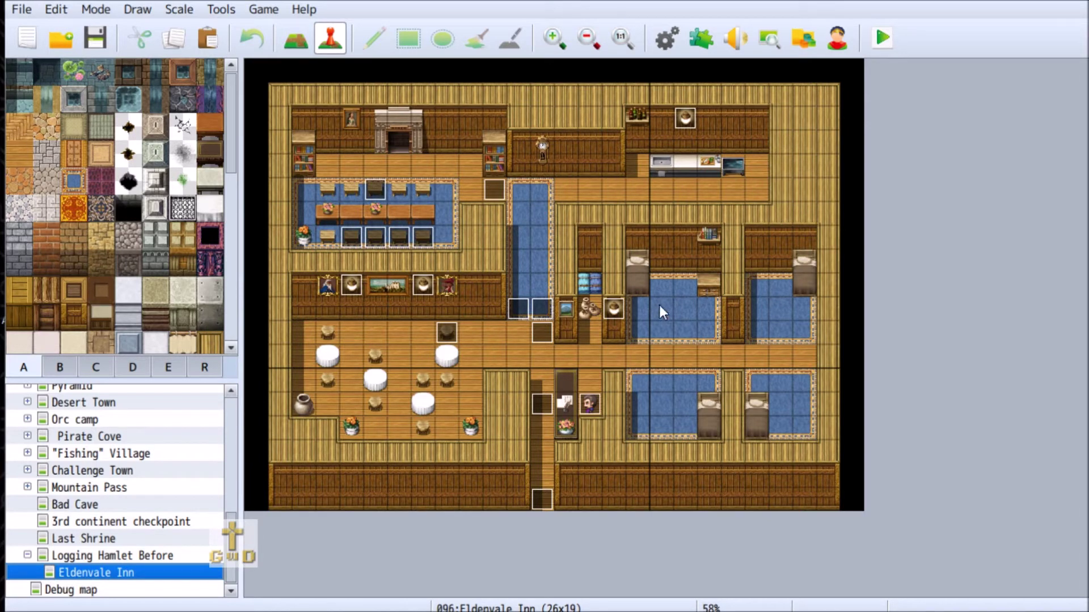
Step: Check pages 1 and 2 of the Eldenvale Clown event on the inn map under Logging Hamlet Before
right_click(447, 334)
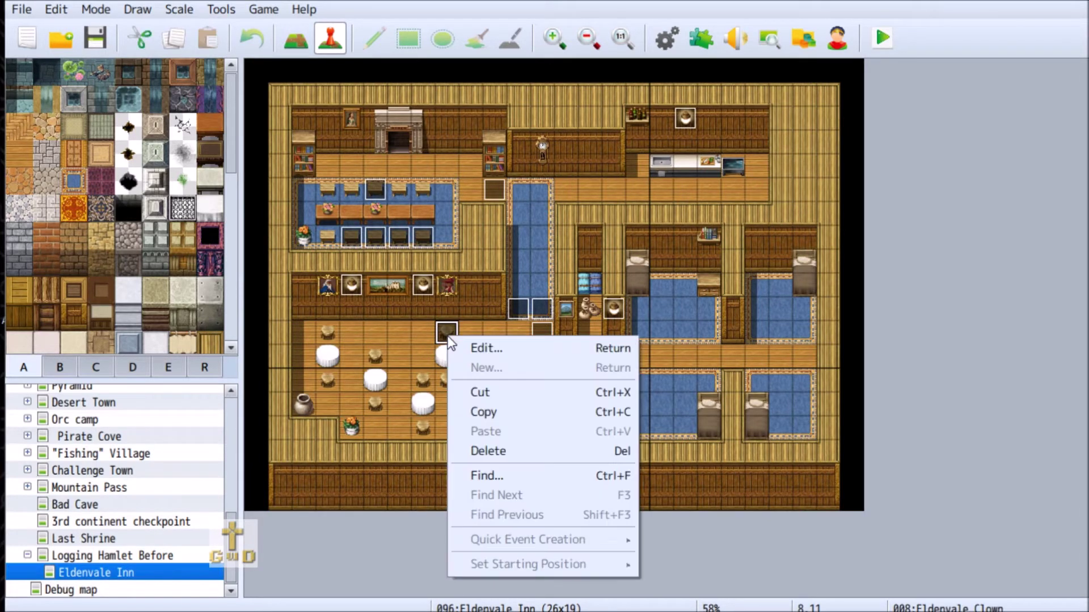
click(520, 349)
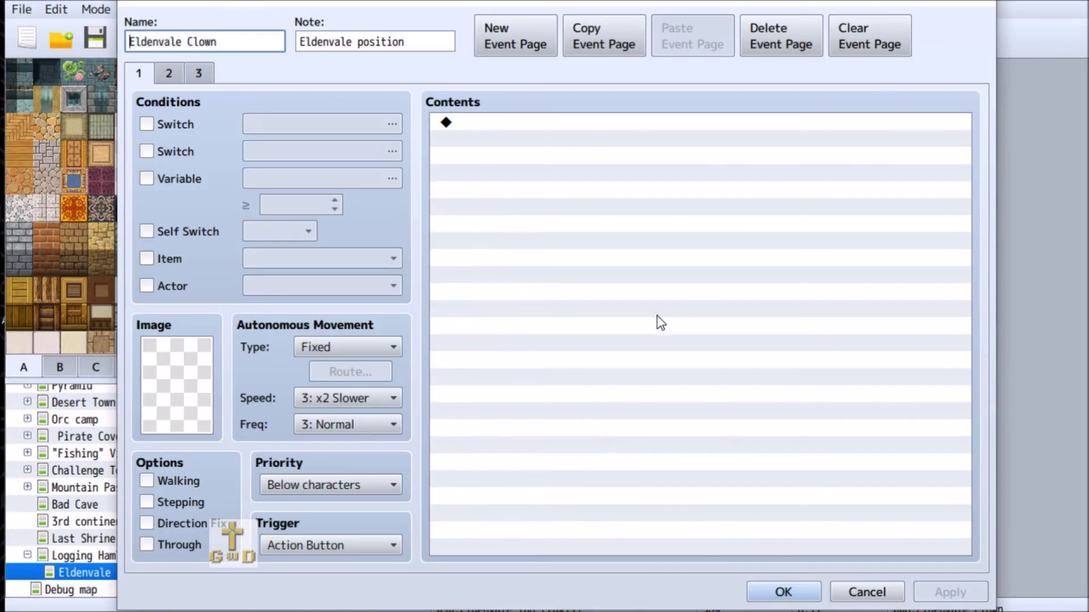
click(169, 74)
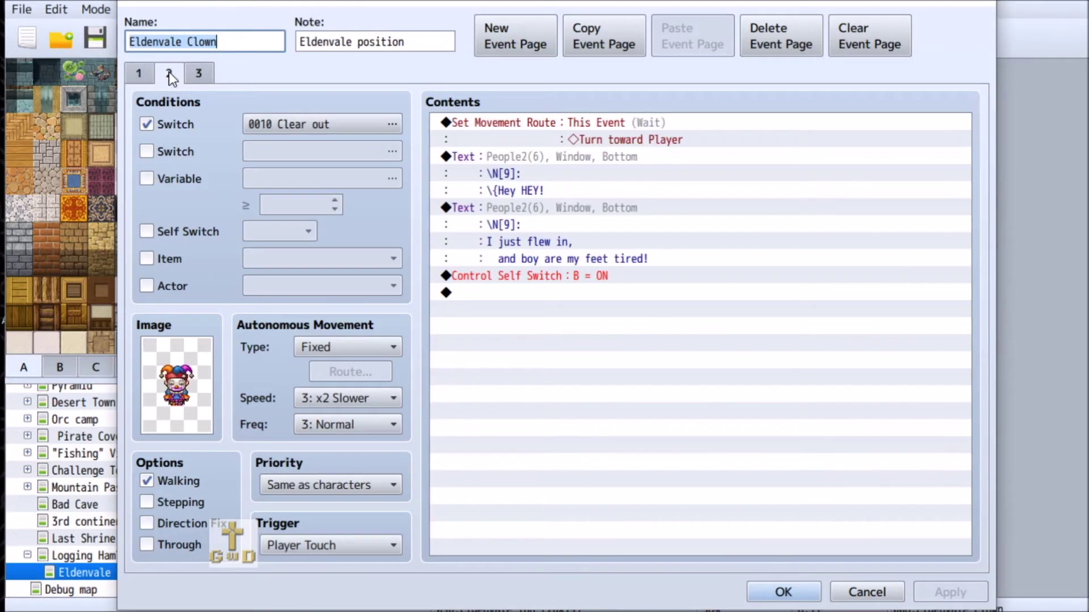
click(876, 589)
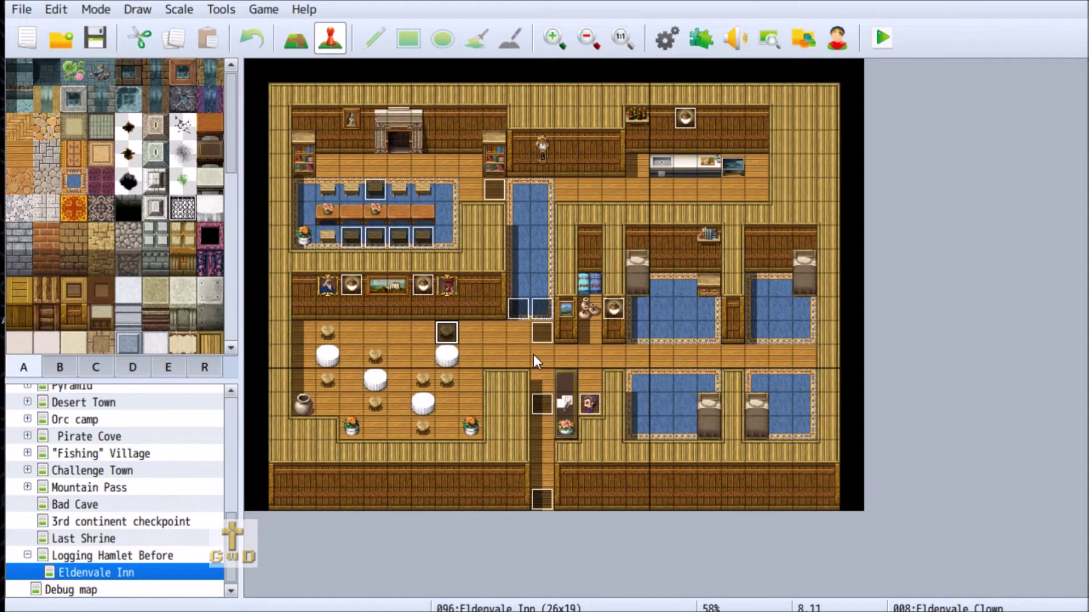
Step: In the innkeeper 1st meeting event's second message, replace "I am certain to be carted off" with "they will cart you away"
right_click(547, 405)
click(652, 415)
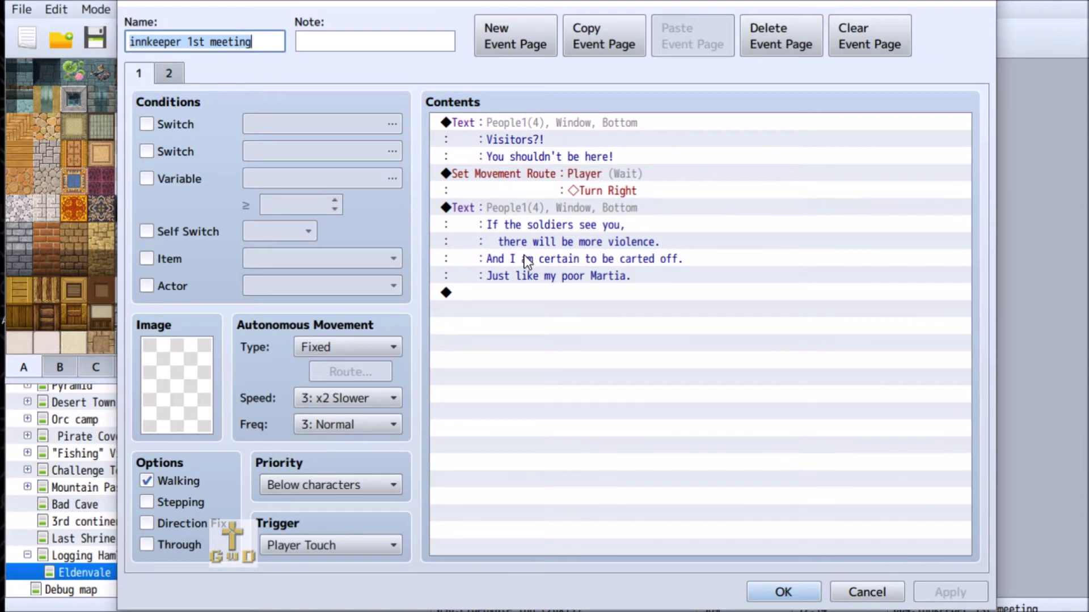
click(522, 205)
right_click(532, 205)
click(594, 237)
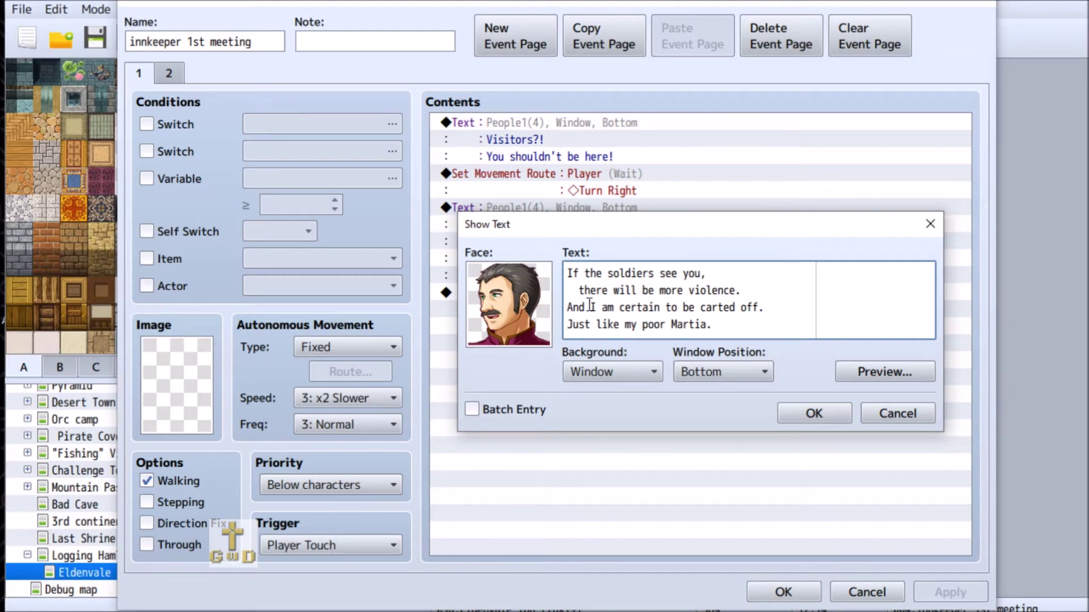
drag(589, 307, 660, 308)
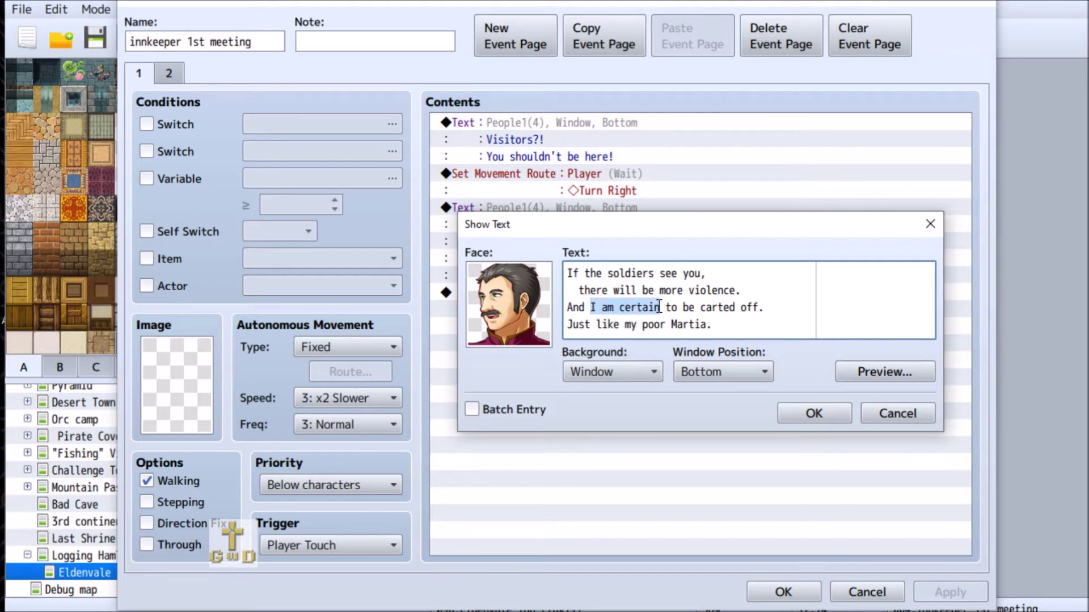
drag(660, 307, 759, 303)
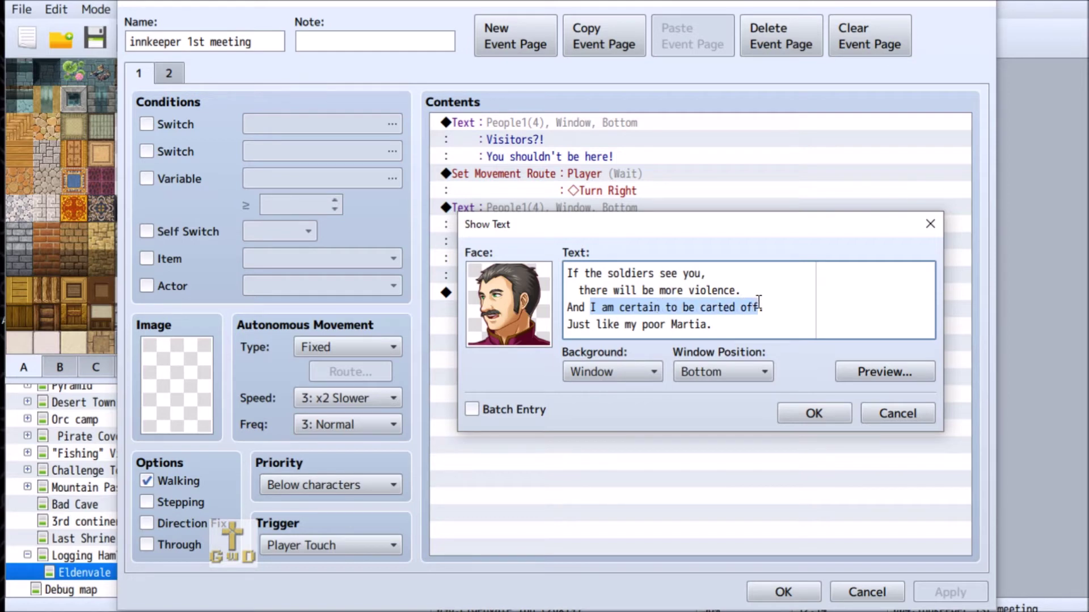
text(they )
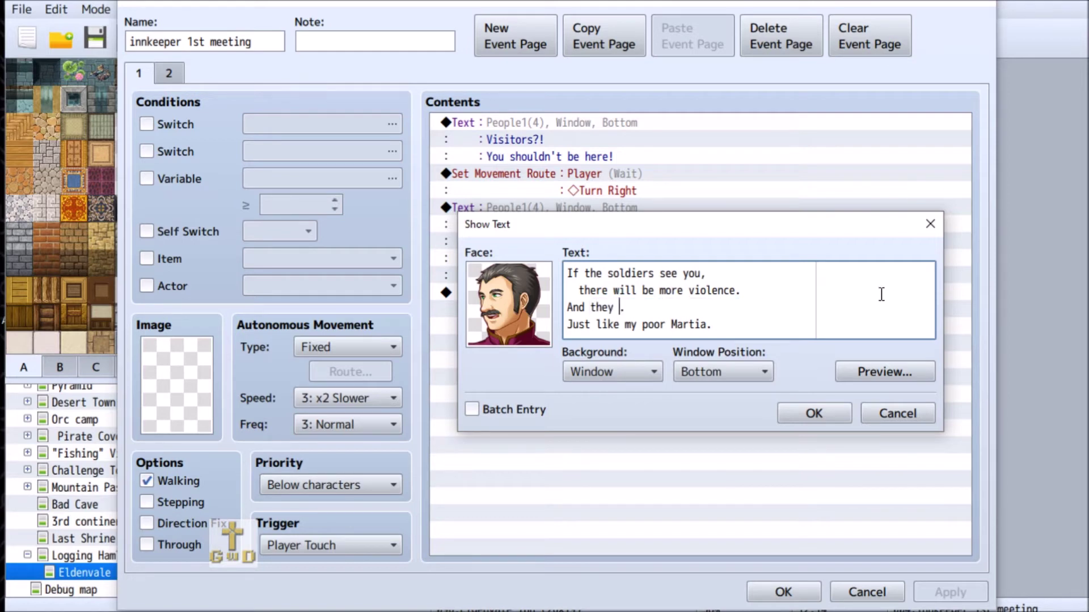
text(will )
text(cart you o)
text(ff)
key(BackSpace)
key(BackSpace)
key(BackSpace)
text(away)
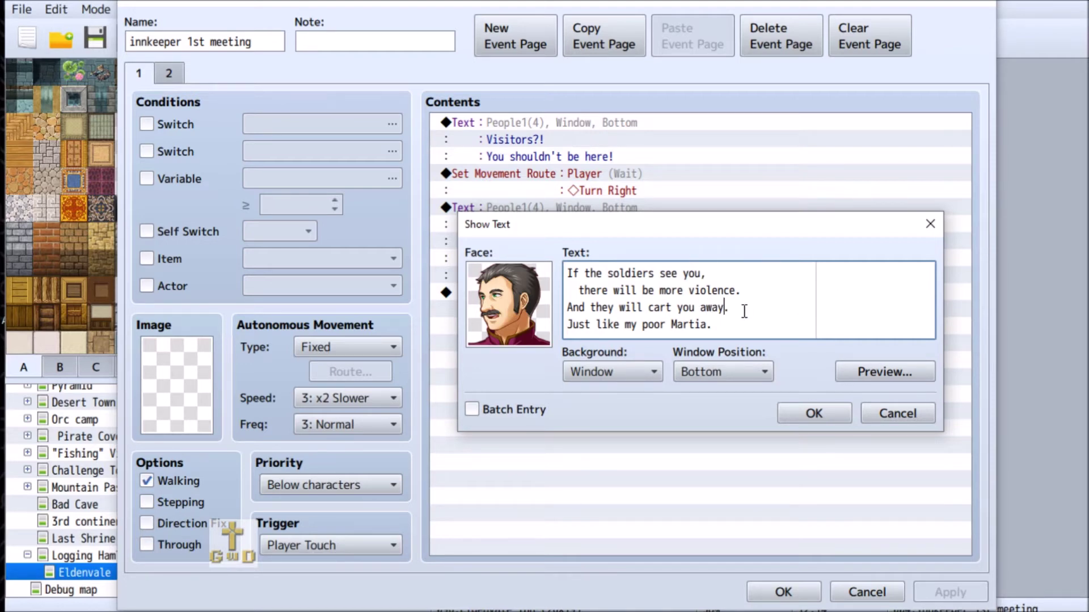
Step: End the message's third line with a comma, continue with an indented lowercase "just like my poor Martia.", and apply the event change
key(BackSpace)
text(,)
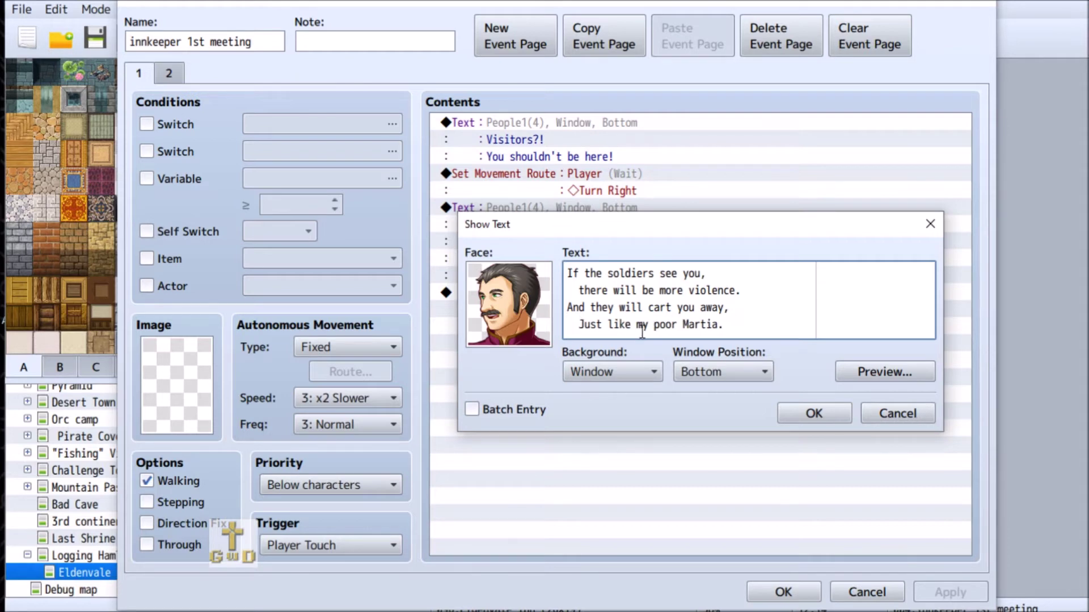
key(Delete)
text(j)
click(809, 417)
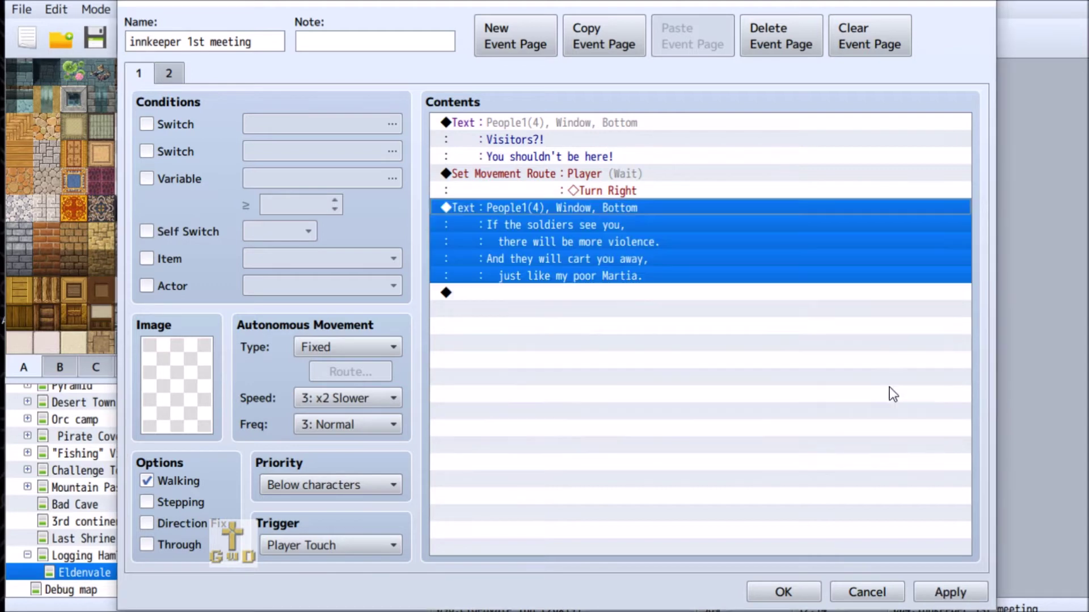
click(949, 593)
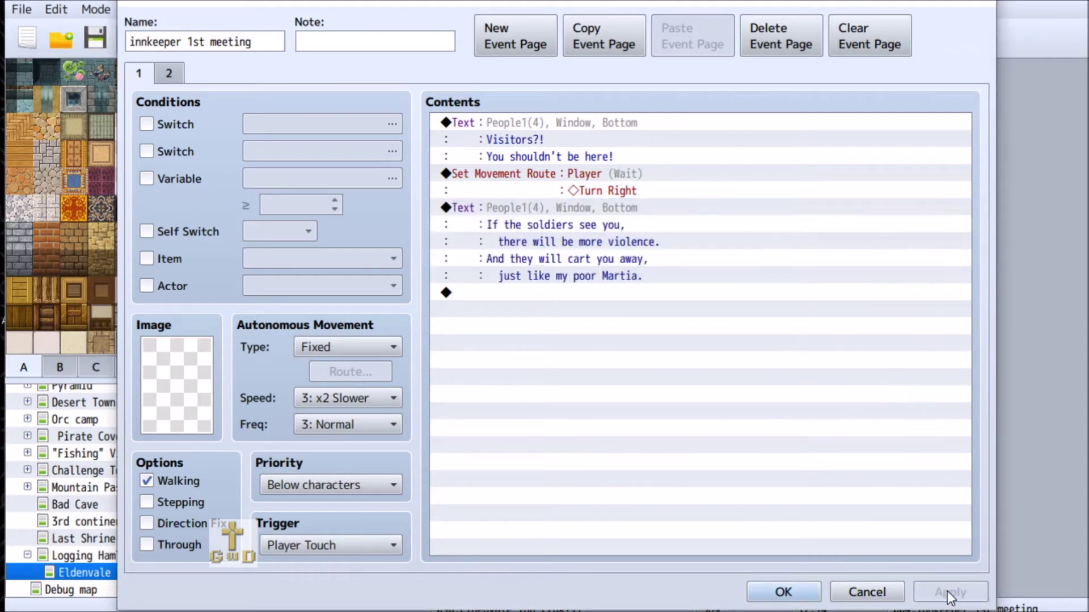
Step: Check event page 2, and add a message at the end of page 1 with the first Elizabeth face
click(168, 75)
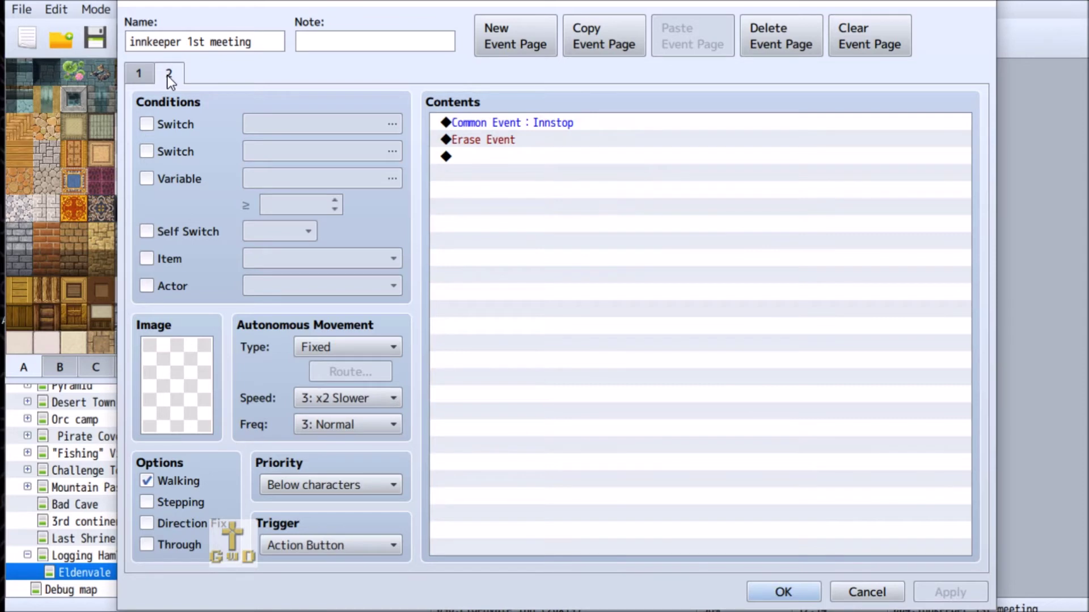
click(150, 75)
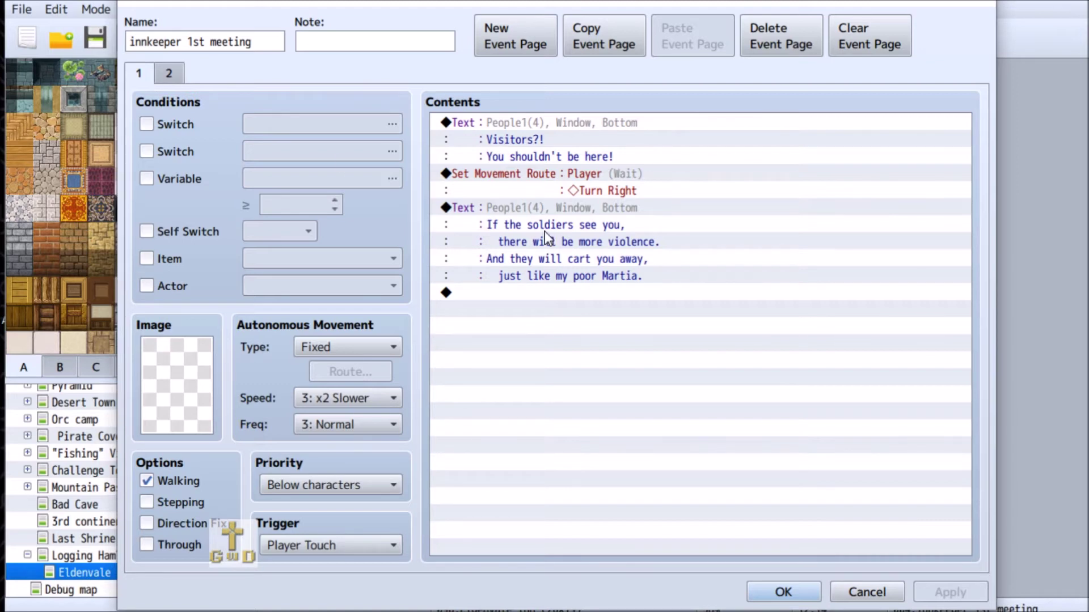
double_click(485, 293)
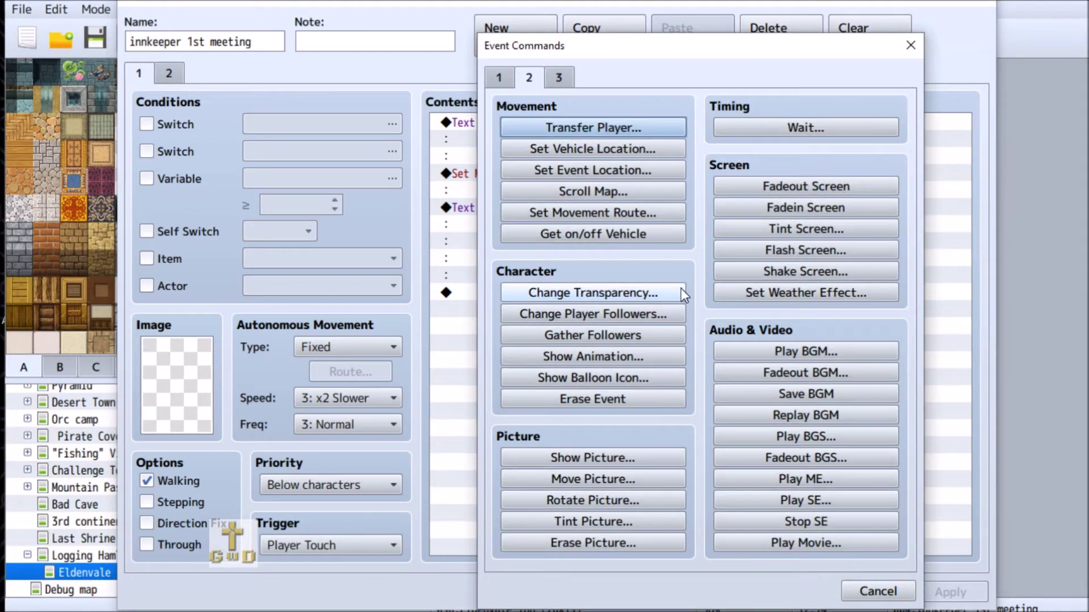
click(502, 77)
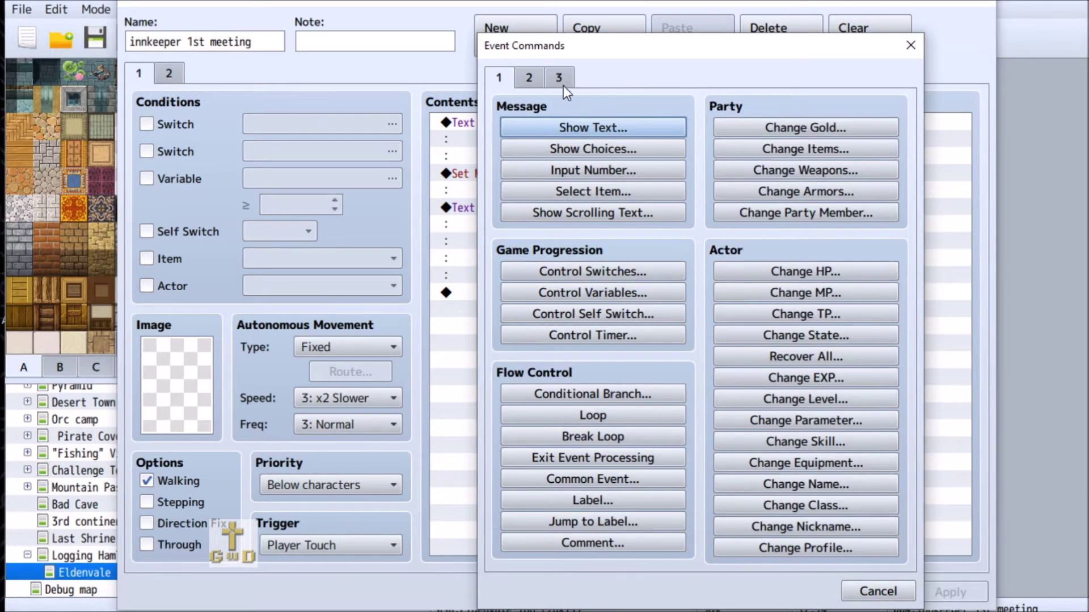
click(608, 135)
double_click(490, 303)
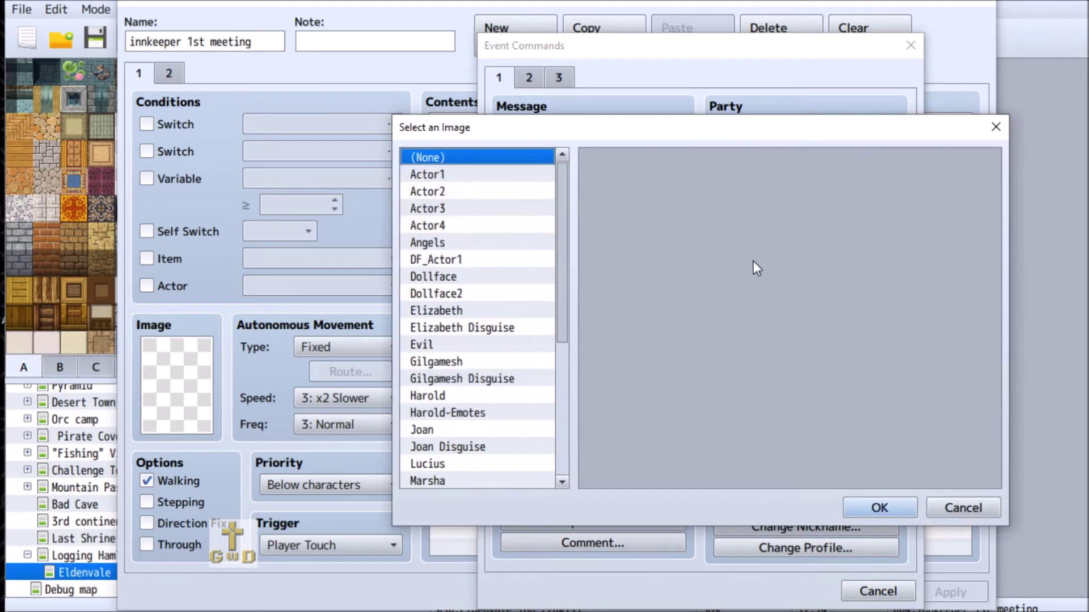
click(508, 312)
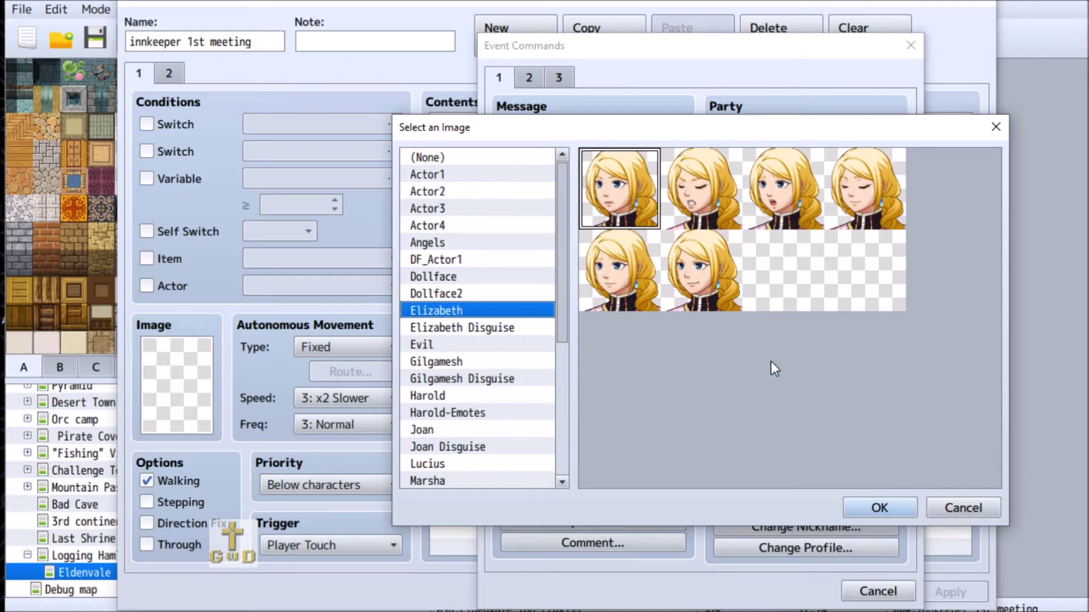
click(876, 509)
click(651, 282)
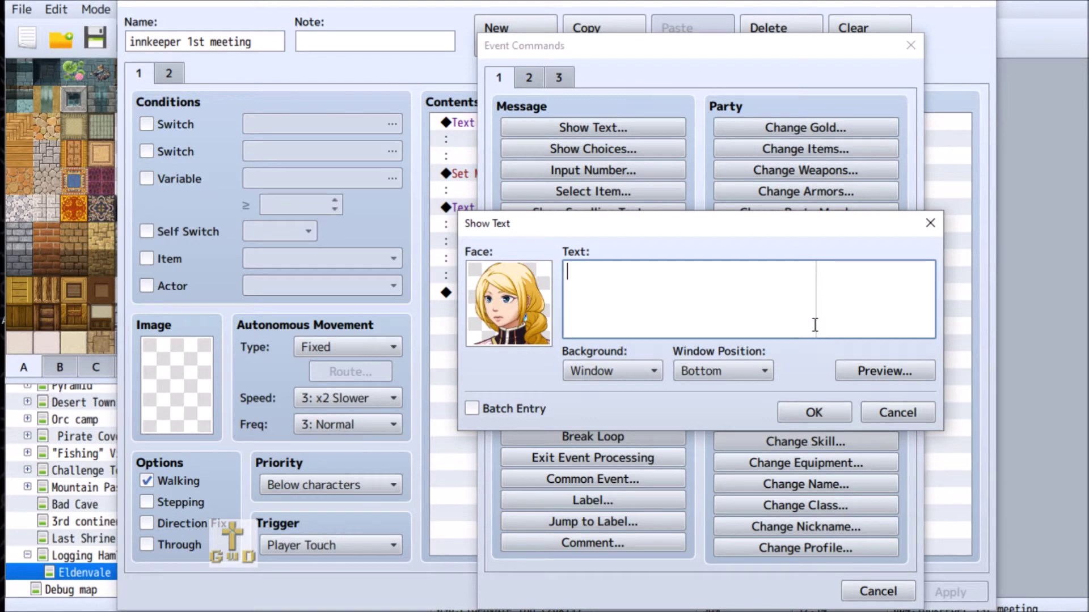
Step: Enter "[N]" as the text of Elizabeth's message and save the event
text([N)
text(])
click(794, 415)
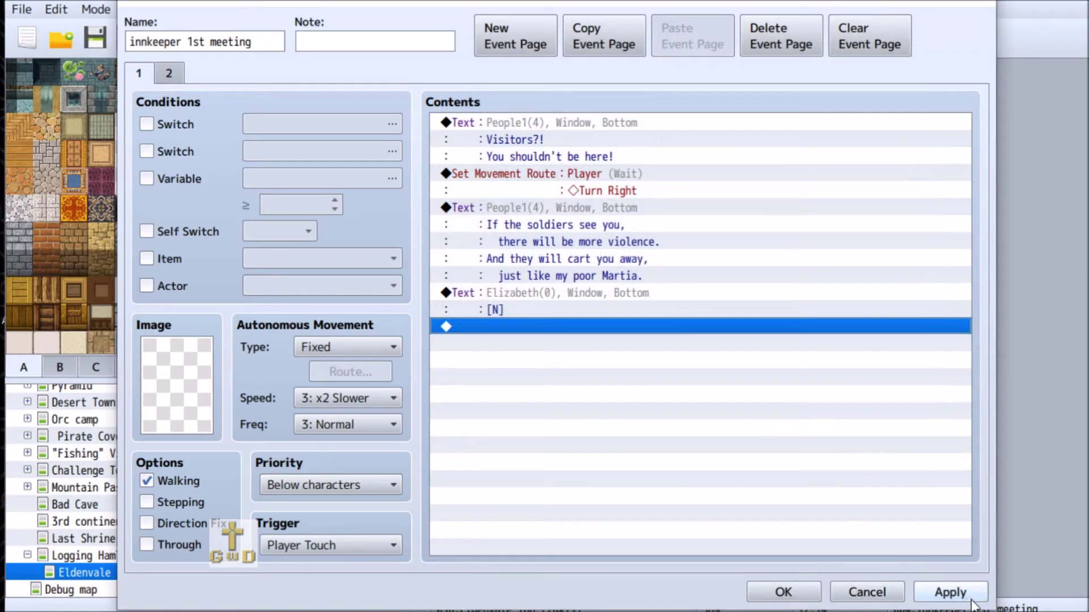
click(950, 592)
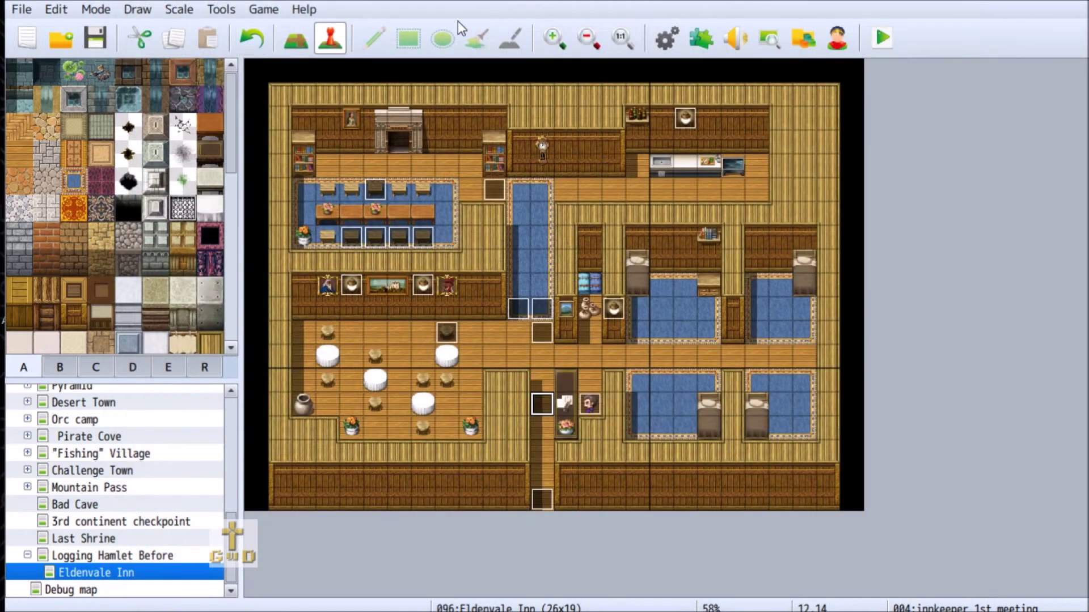
Step: Look up Elizabeth's actor number in the database
click(667, 38)
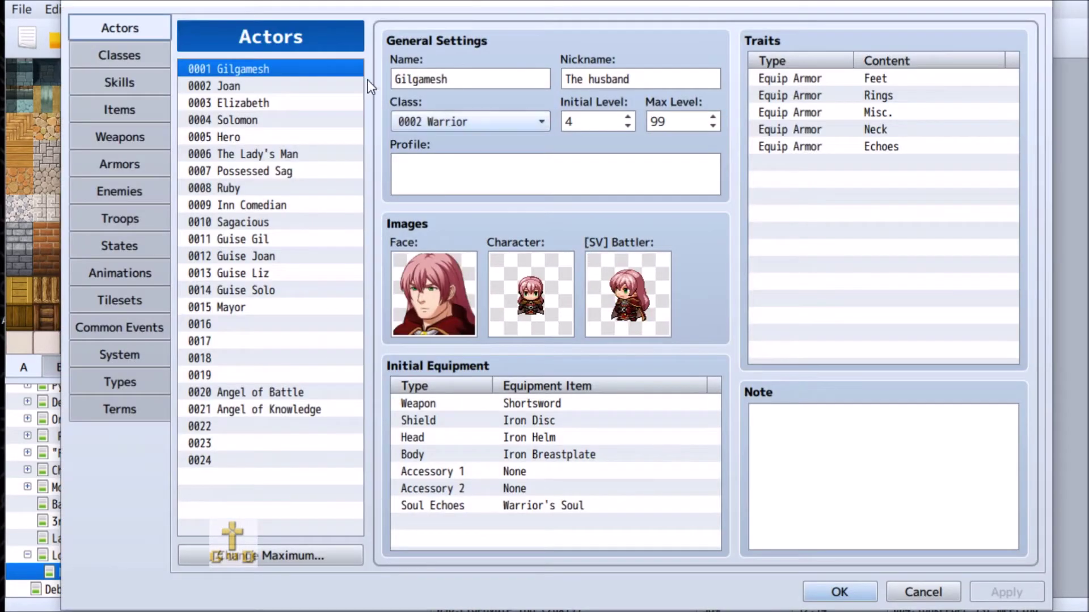
click(247, 103)
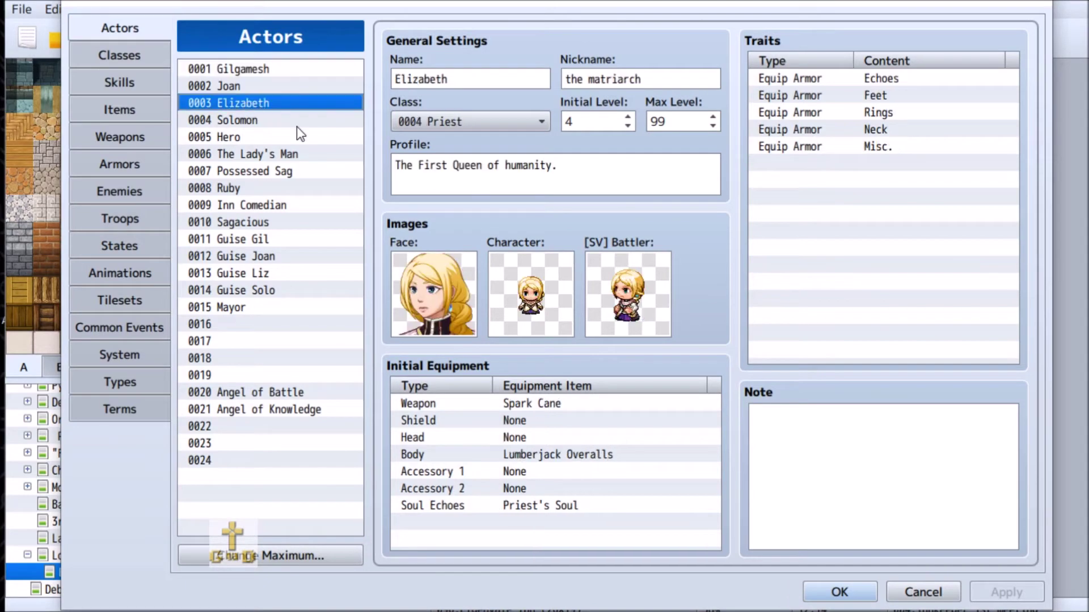
click(909, 592)
Step: Set Elizabeth's message in the innkeeper event to "\N[3]: Please calm down, we can help. Tell us what has happened here. Where is everyone?"
right_click(543, 404)
click(583, 415)
click(533, 291)
right_click(532, 291)
click(660, 322)
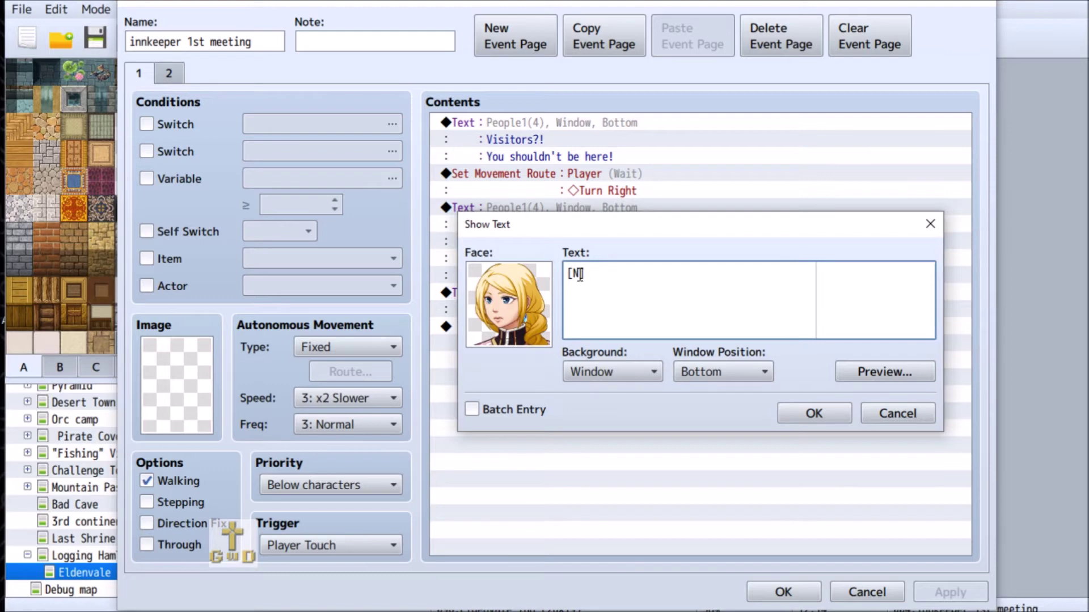
mouse_move(580, 275)
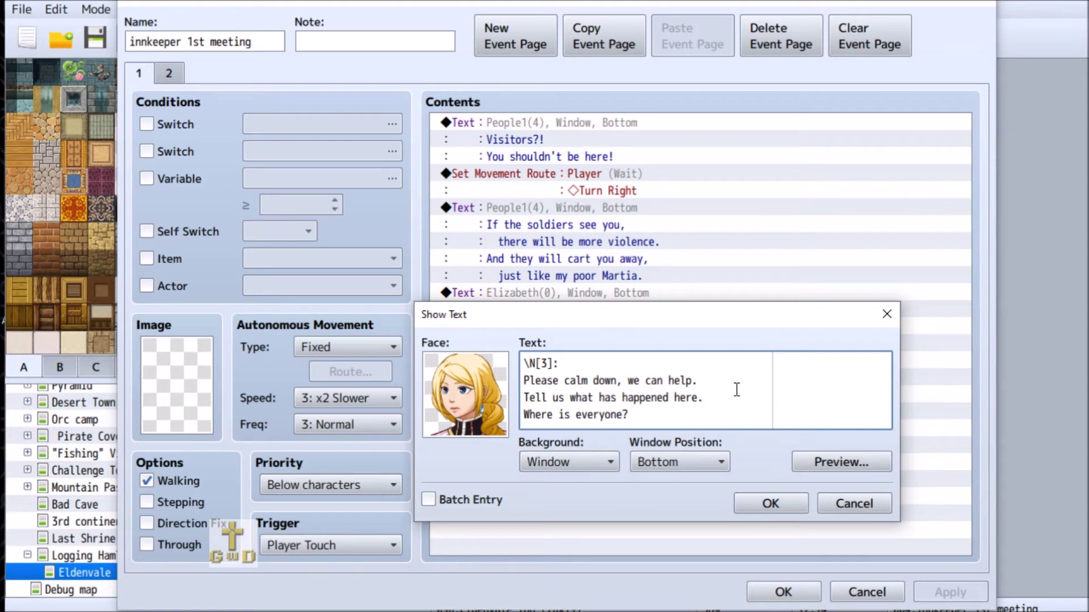
click(769, 508)
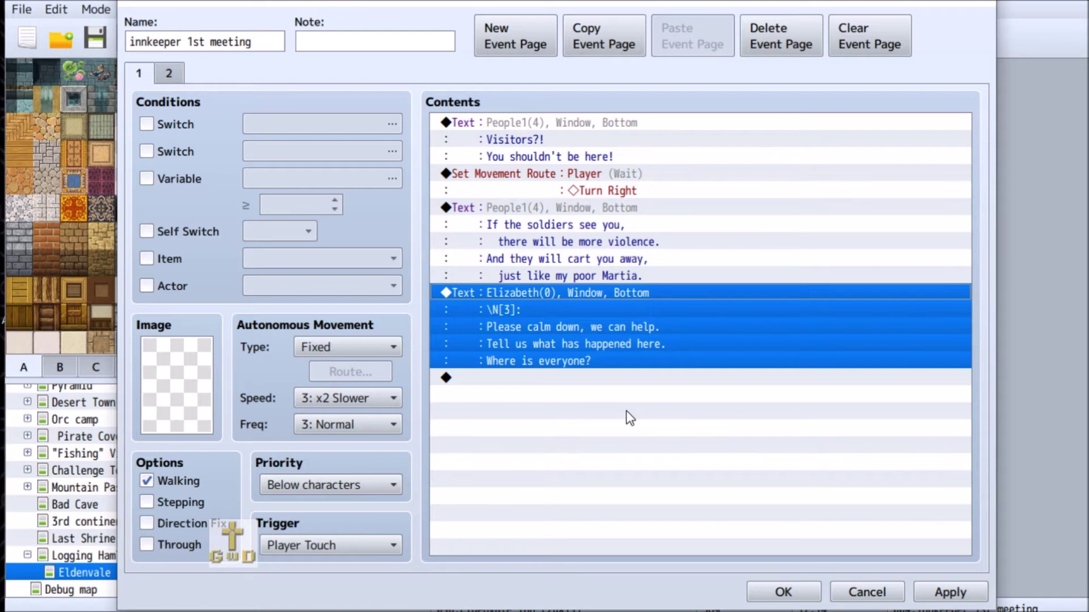
Step: Add another message after Elizabeth's lines, using the moustached innkeeper's face from the People1 set
click(509, 378)
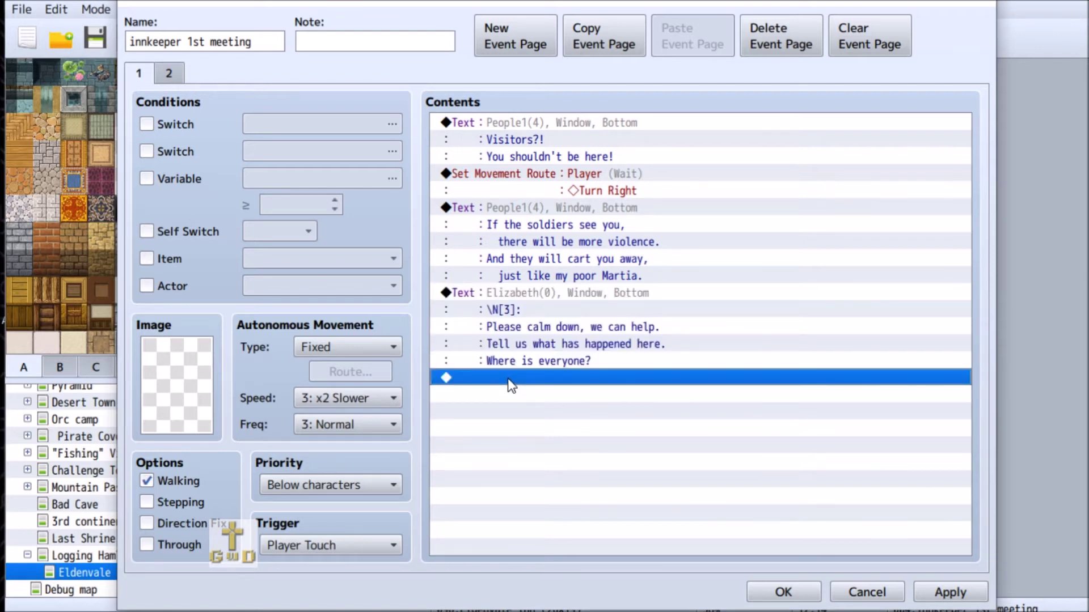
right_click(510, 381)
click(553, 389)
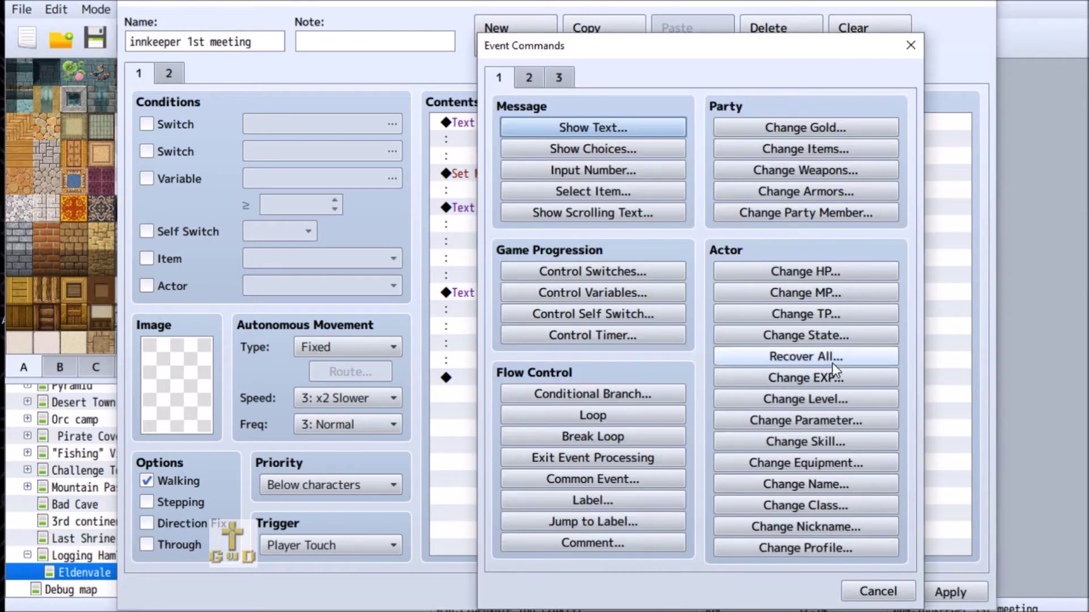
click(599, 129)
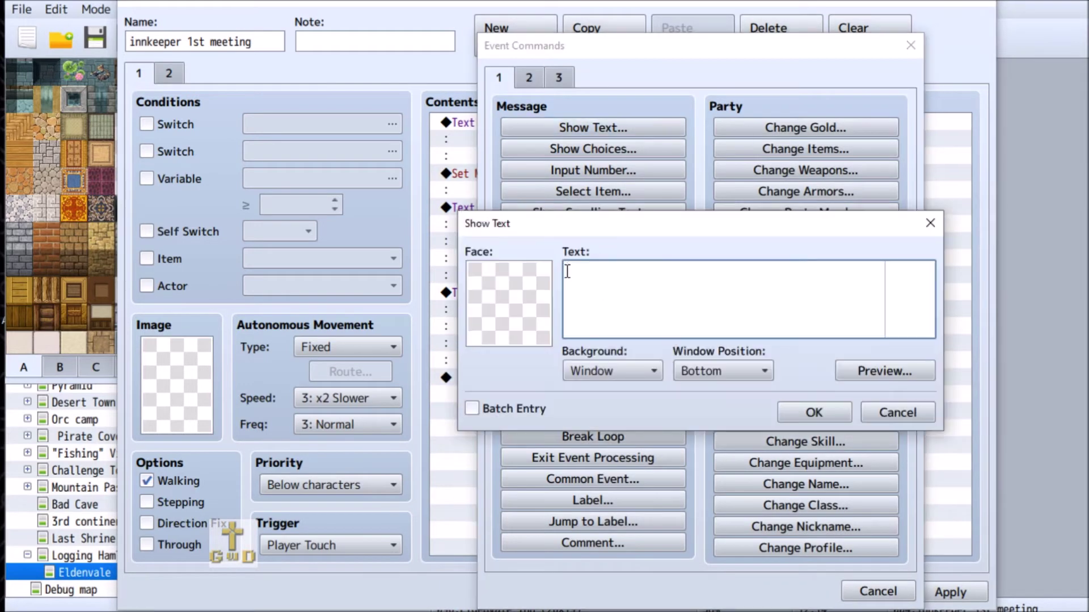
double_click(523, 298)
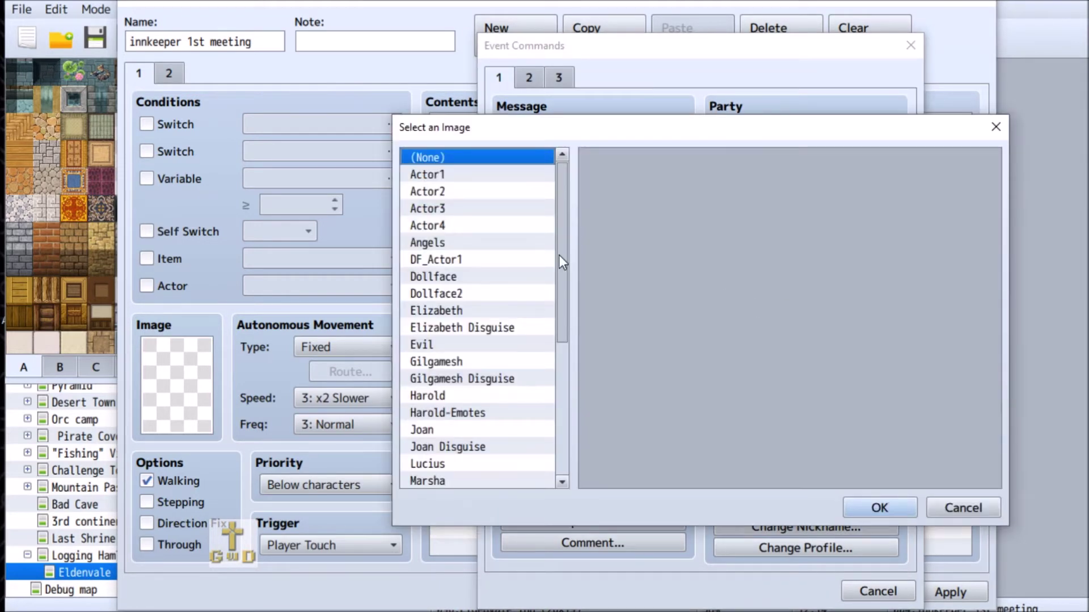
click(460, 175)
click(469, 192)
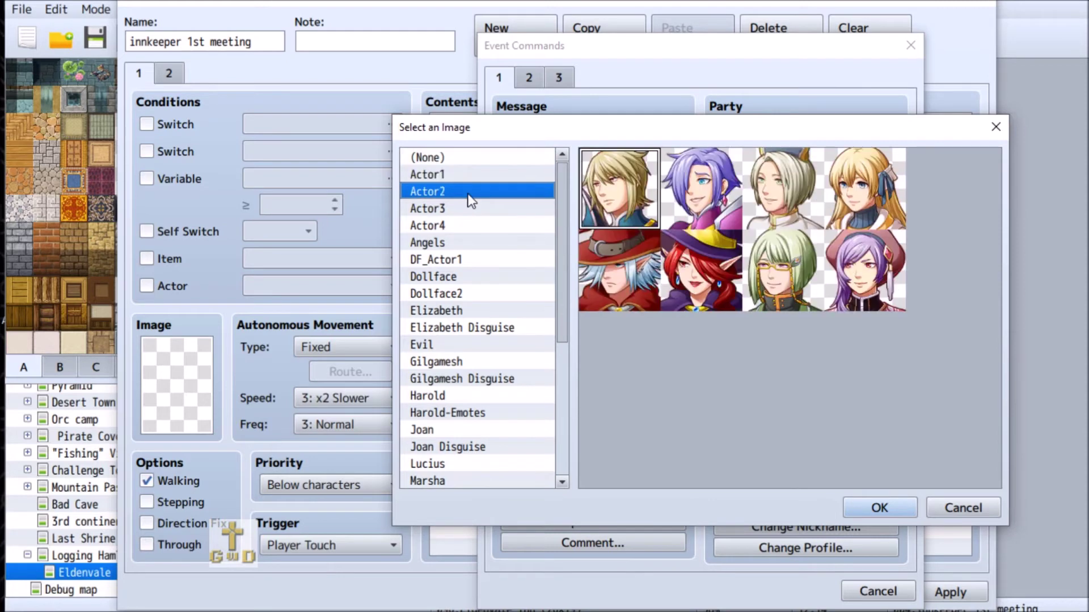
click(469, 209)
click(471, 222)
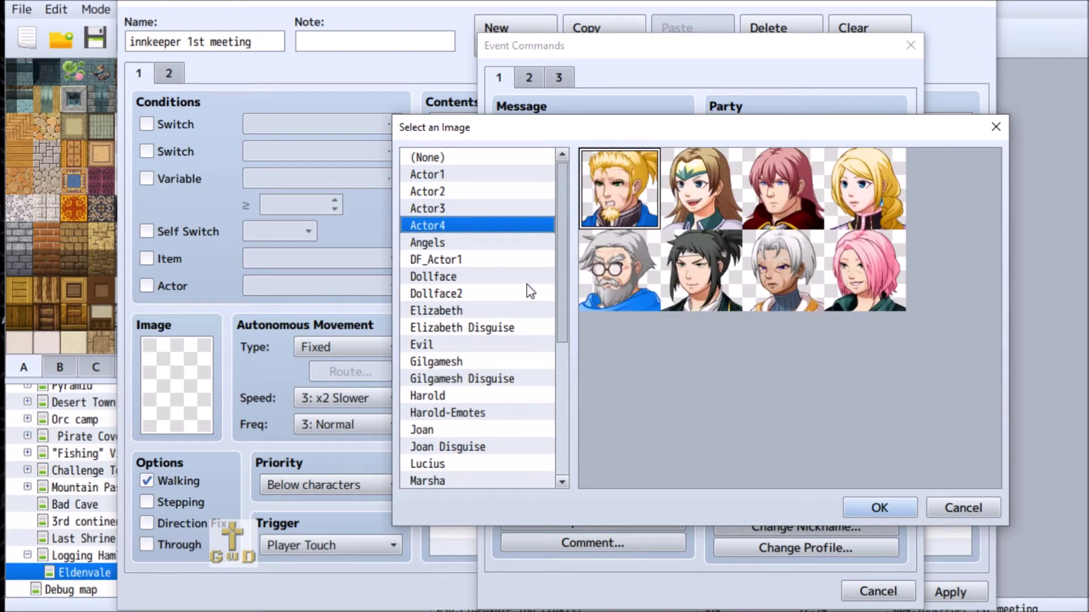
drag(561, 312, 560, 445)
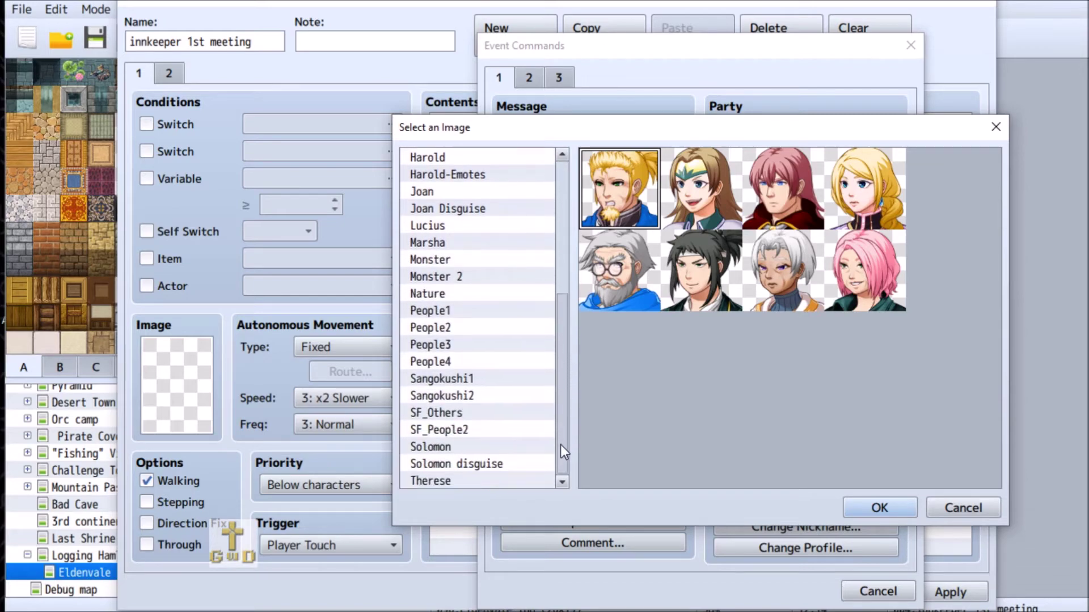
click(465, 311)
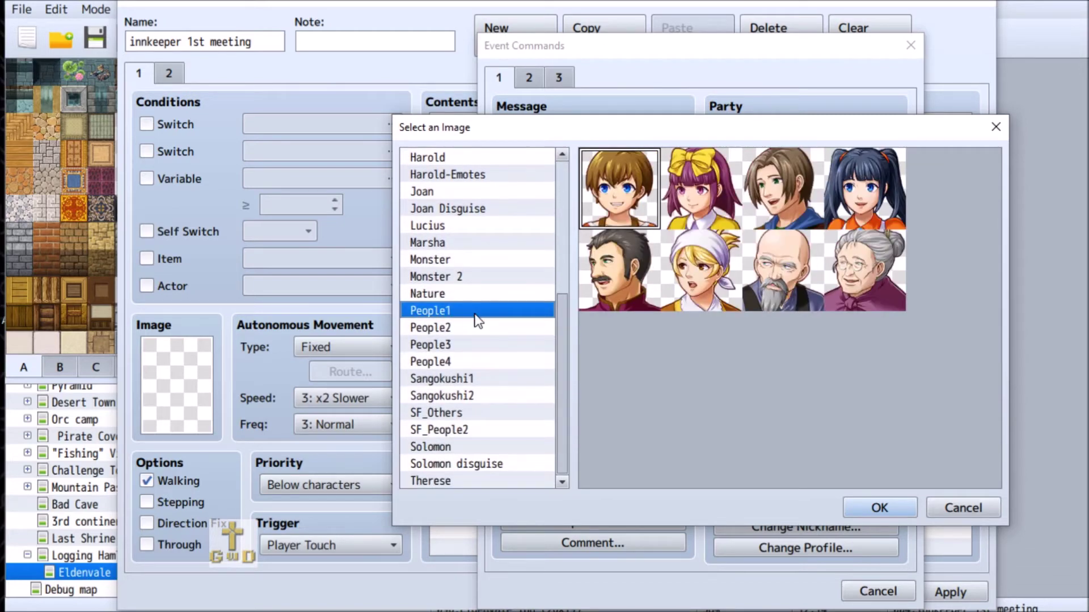
double_click(619, 288)
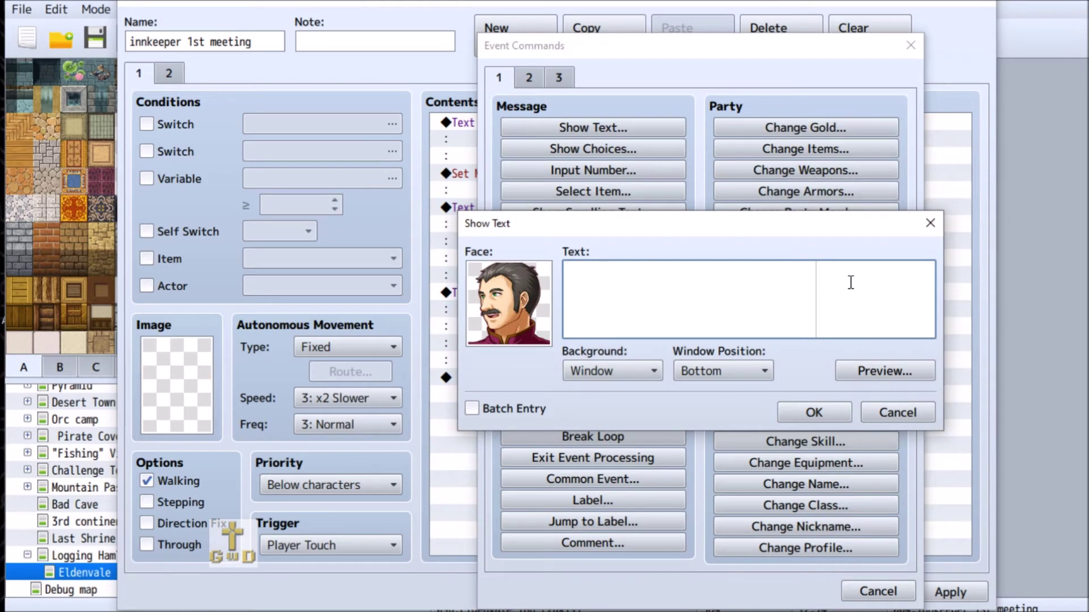
Step: Enter the speaker label "Innkeeper:" in the new message and confirm it
text(Innkeeper:)
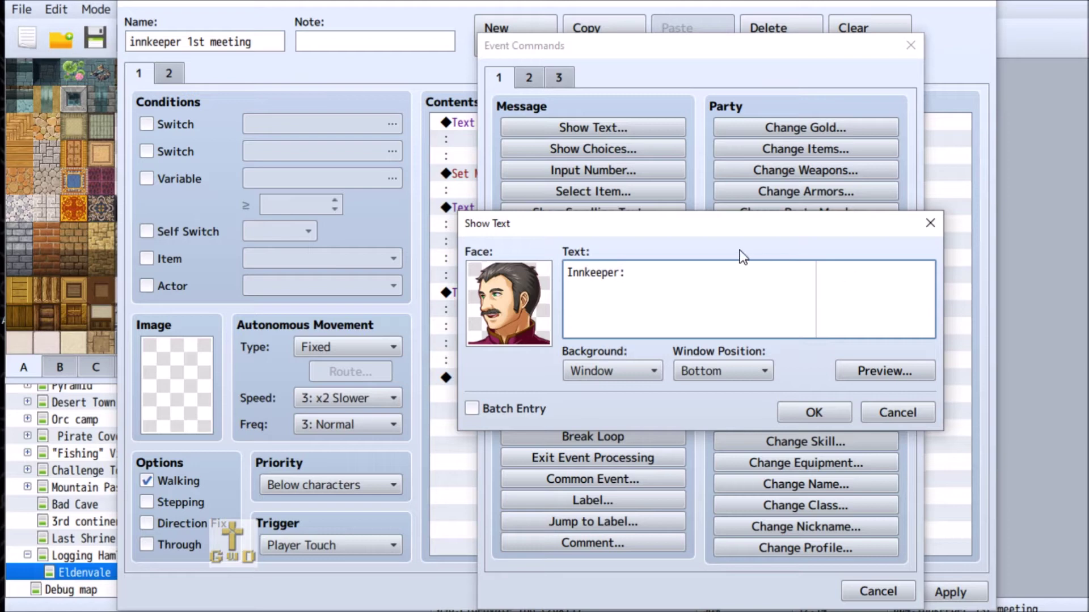
drag(624, 224, 760, 241)
click(697, 40)
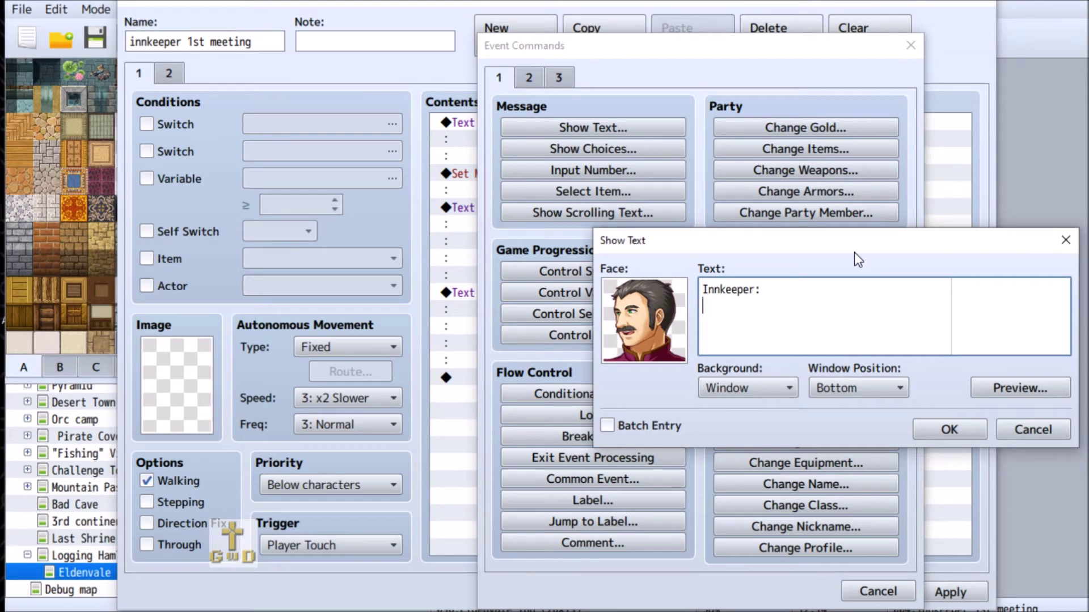
click(952, 428)
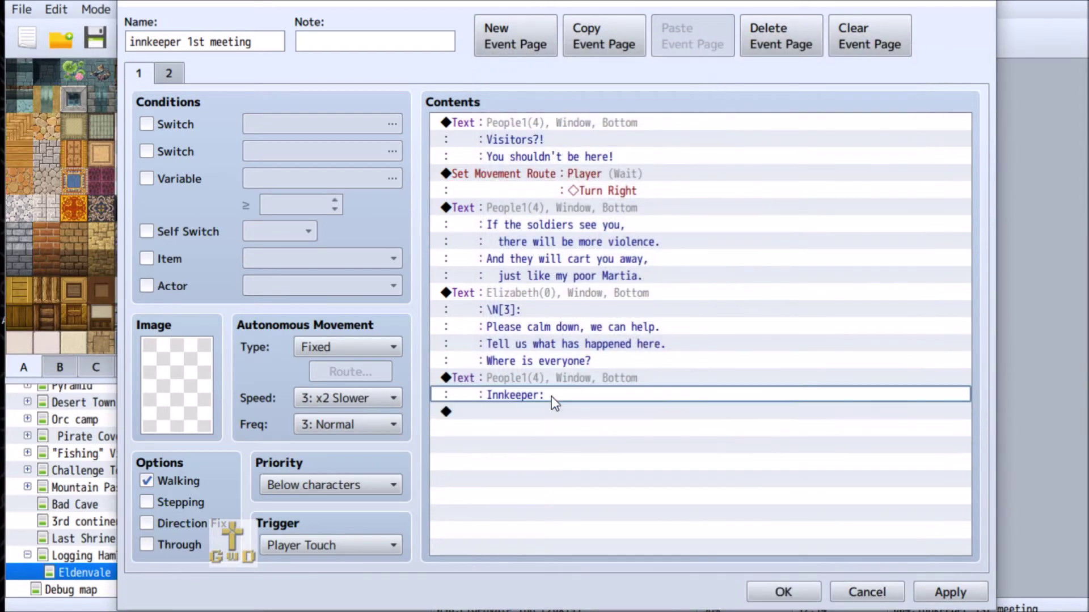
Step: Complete the innkeeper's reply to Elizabeth with the lines "The soldiers!" and "They came and took most everyone away!"
click(559, 380)
right_click(559, 380)
click(618, 411)
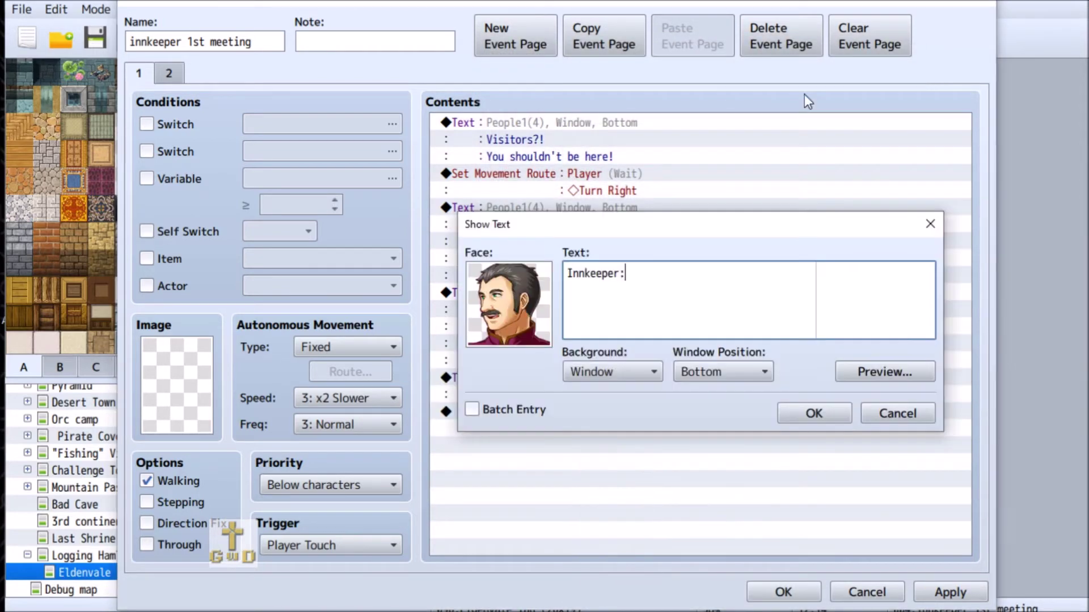
drag(750, 252, 453, 430)
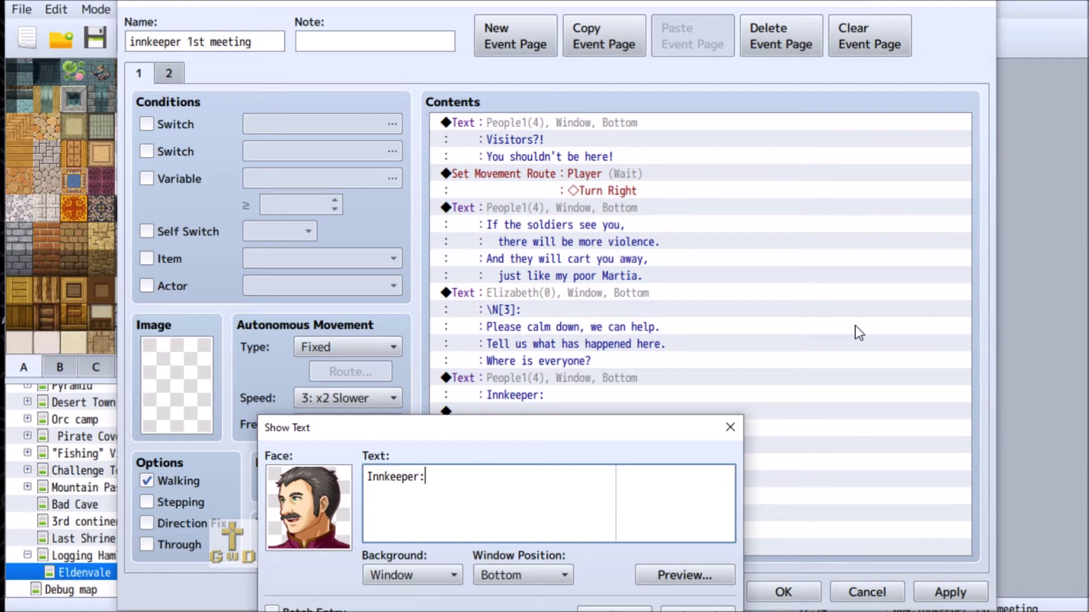
text(The soldiers)
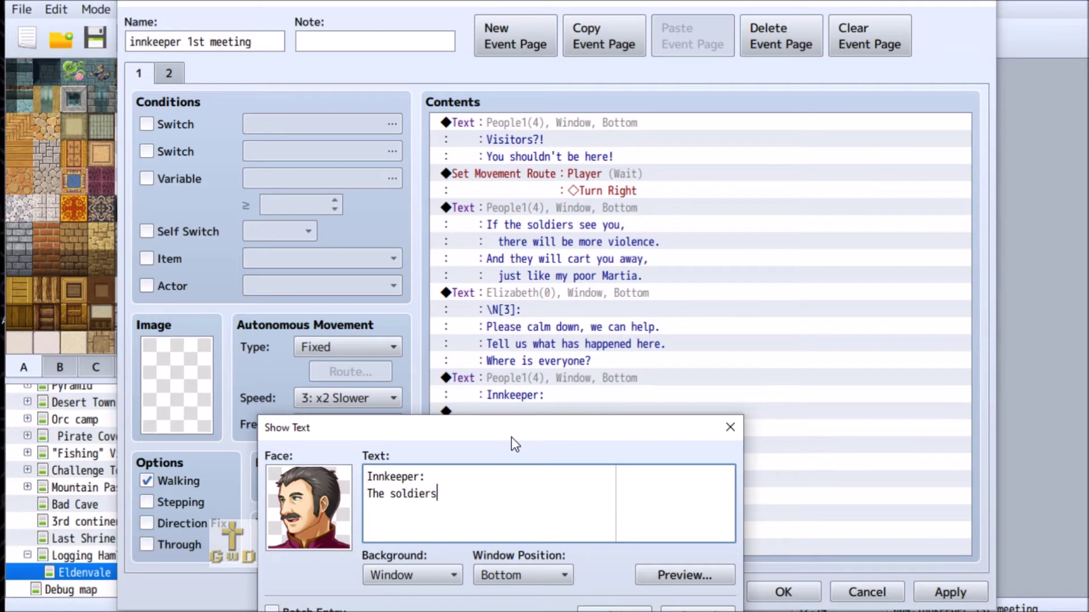
text(!)
text(They ca)
text(me )
text(and)
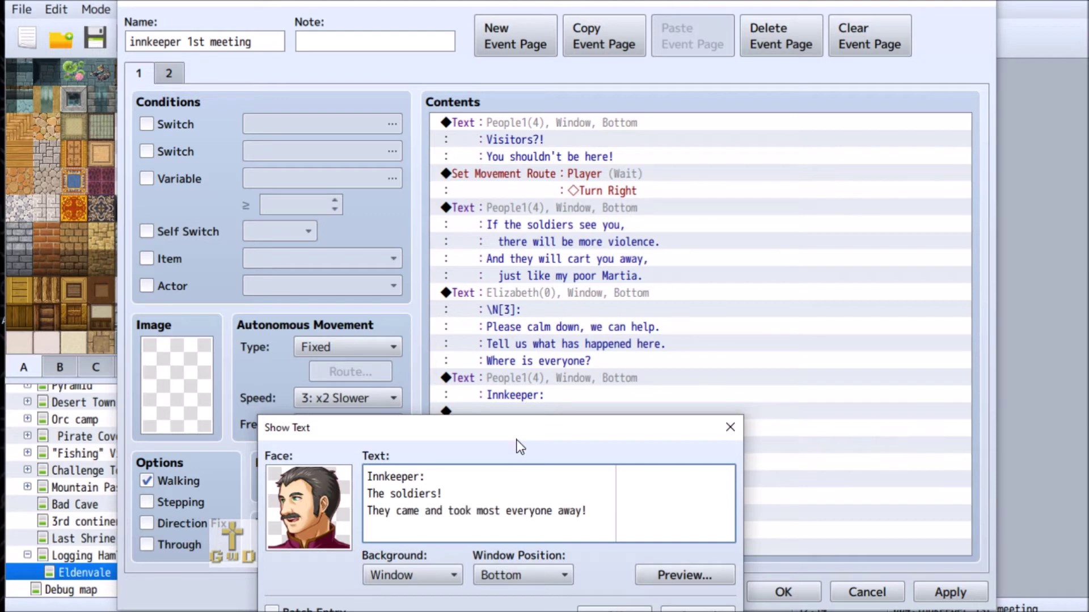
drag(516, 440, 485, 187)
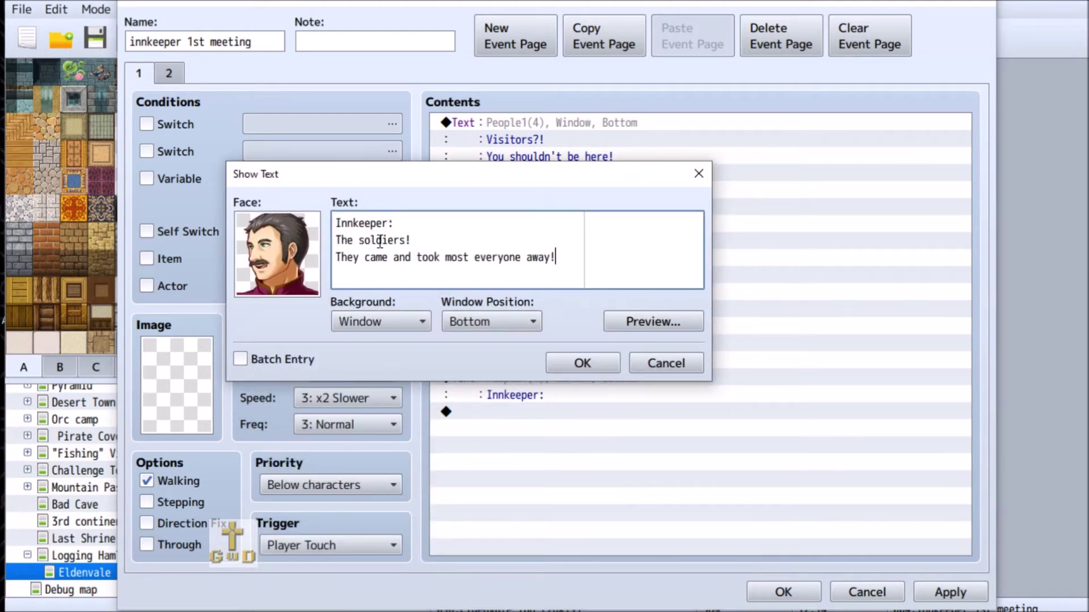
click(582, 363)
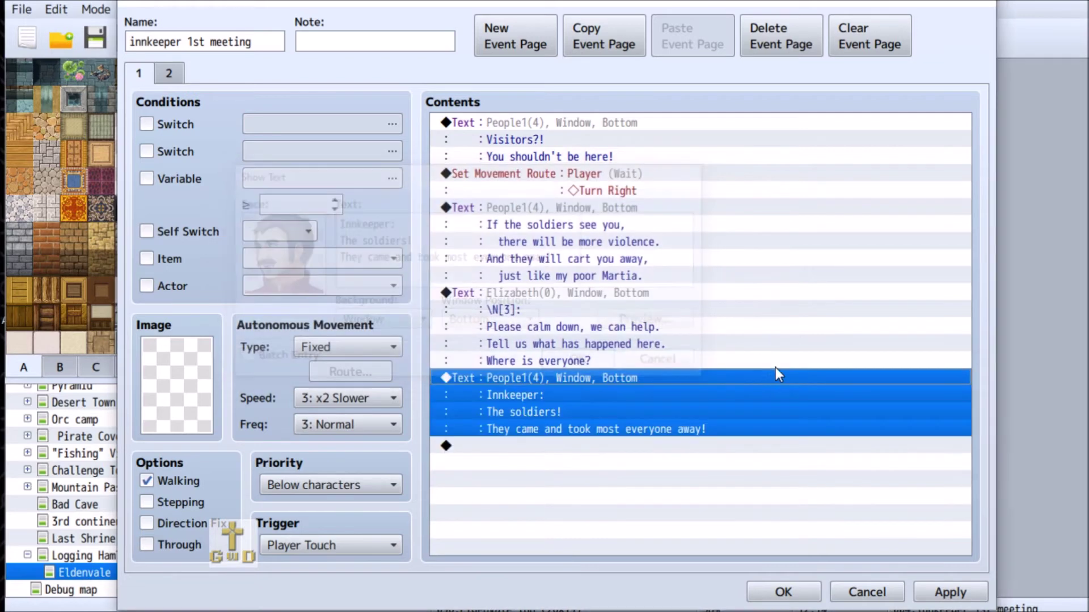
Step: Add another message at the end of the event with the moustached People1 face and the speaker label "Innkeeper:"
double_click(501, 443)
click(639, 132)
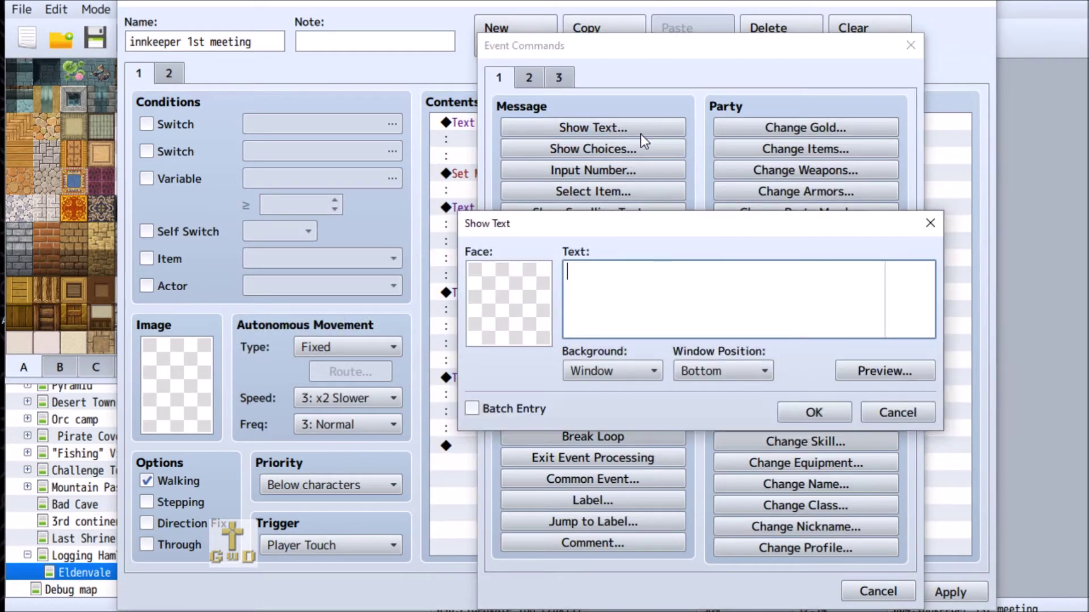
double_click(526, 292)
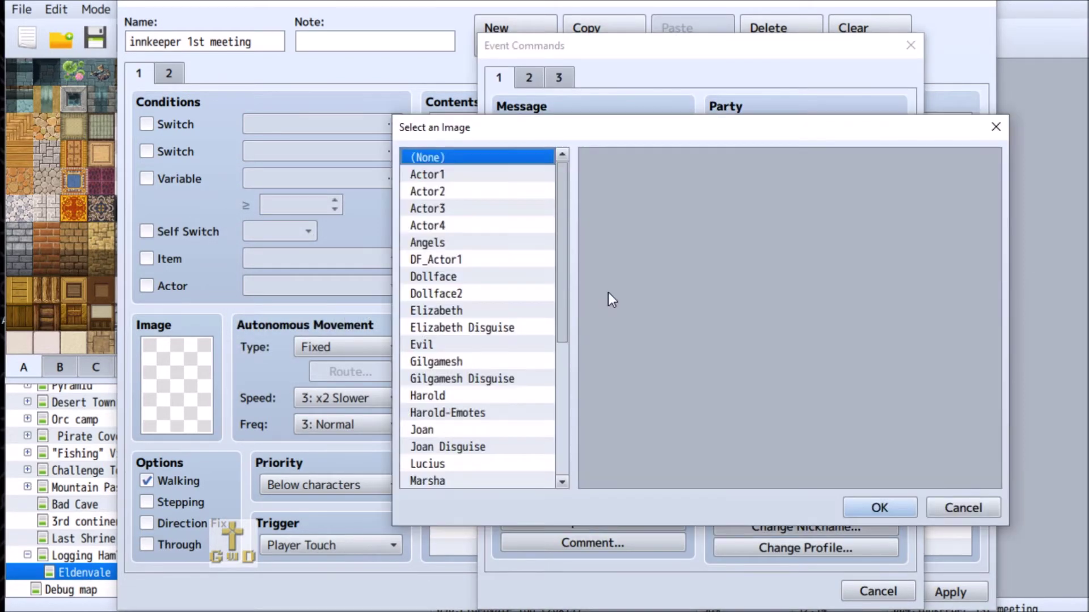
drag(563, 316, 565, 462)
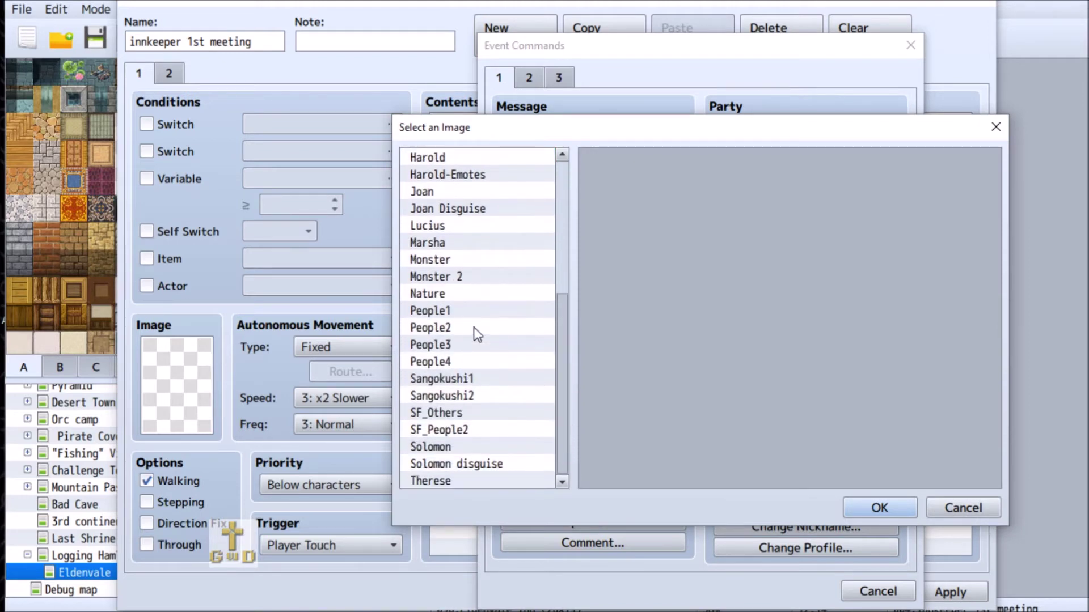
click(523, 309)
double_click(608, 287)
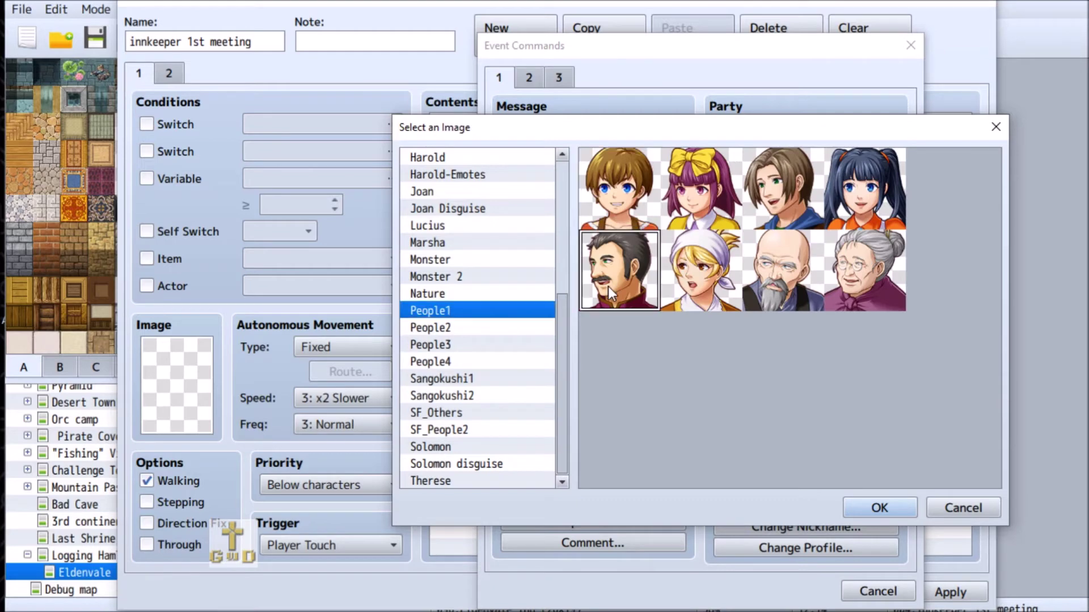
click(635, 280)
text(In)
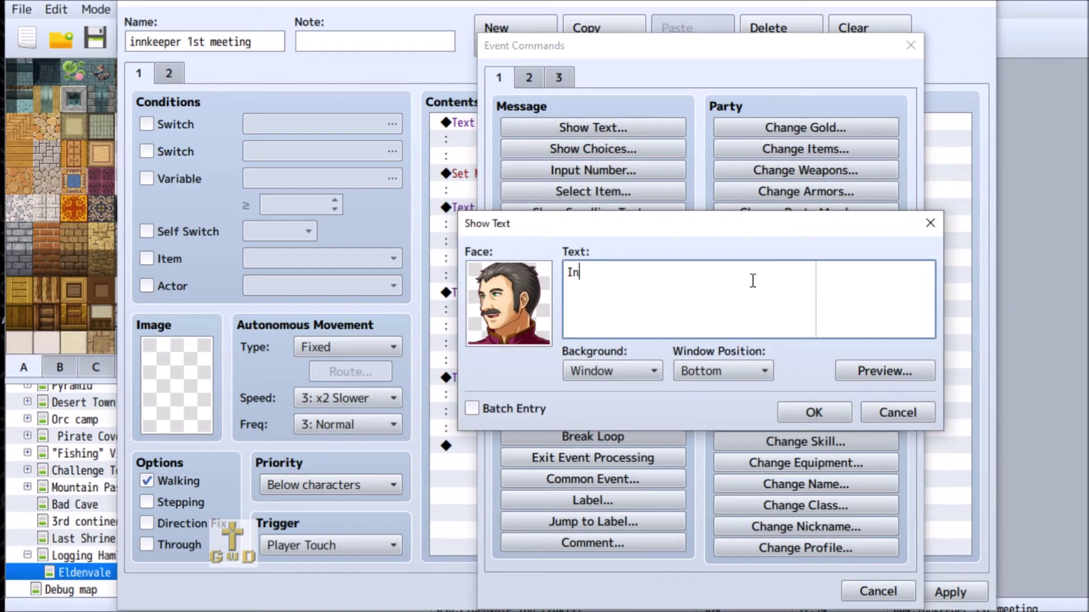
text(nkeeper:)
click(804, 414)
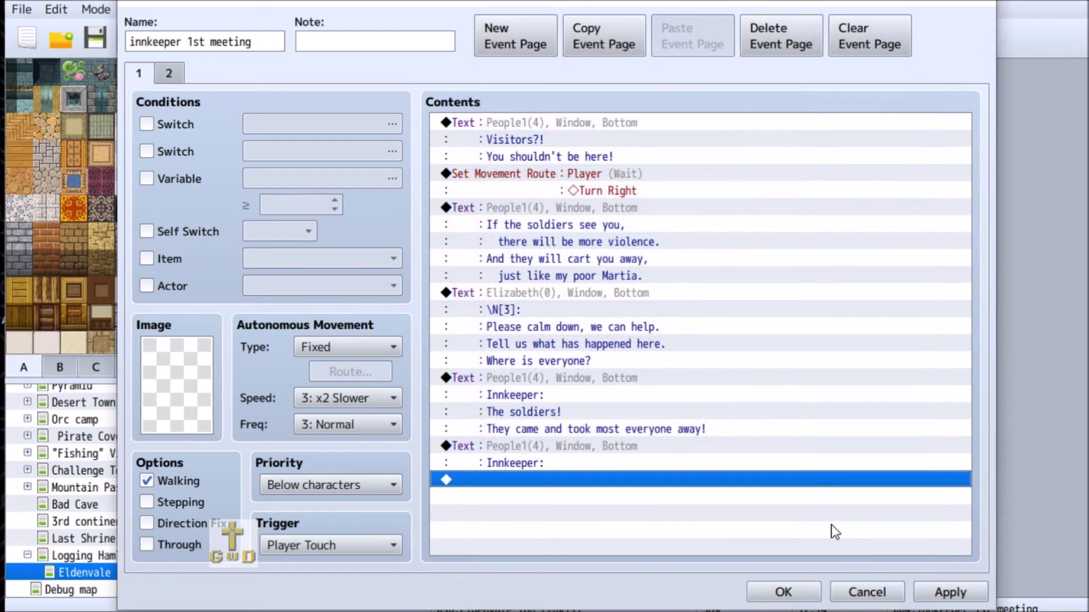
Step: Start the last innkeeper message's text below the speaker label with "Threw them on the back of a wagon and"
click(550, 446)
right_click(550, 445)
click(618, 466)
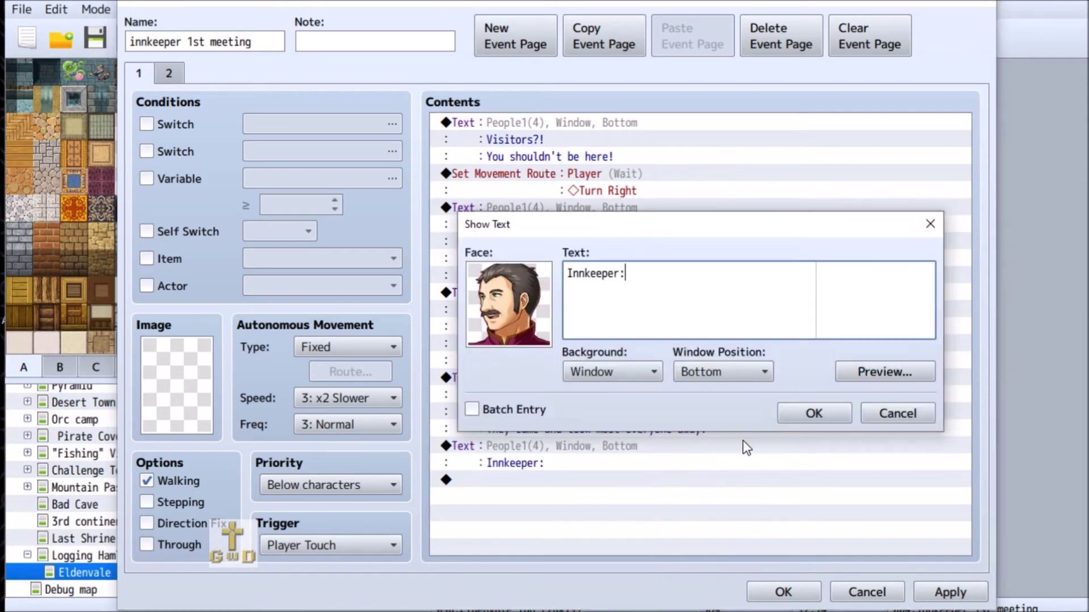
drag(635, 228, 401, 166)
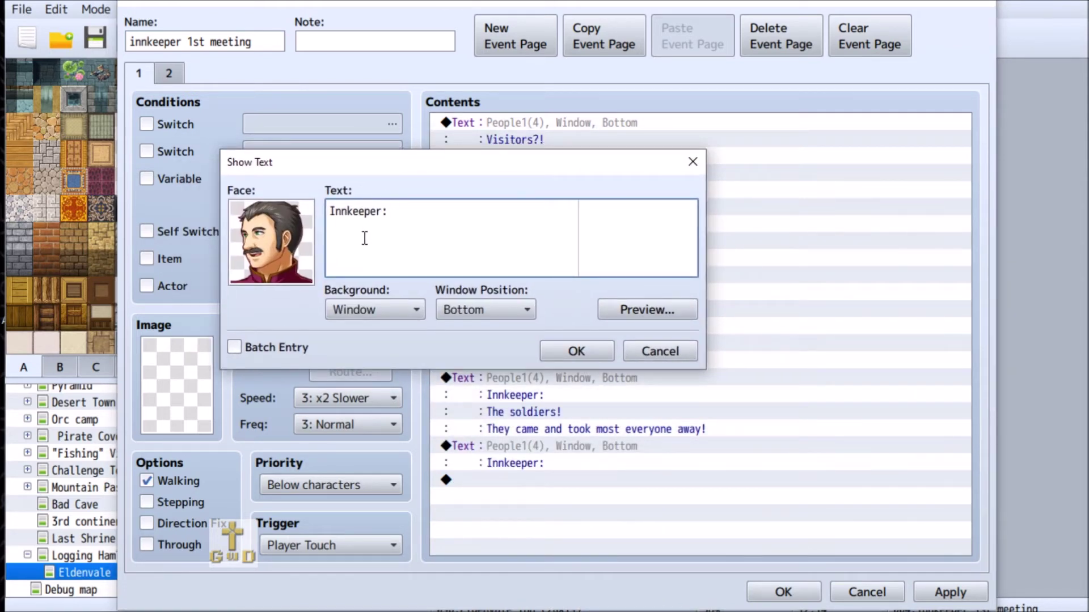
key(Return)
text(Dra)
key(BackSpace)
key(BackSpace)
key(BackSpace)
text(Threw them )
text(in)
key(BackSpace)
key(BackSpace)
text(on the back of a)
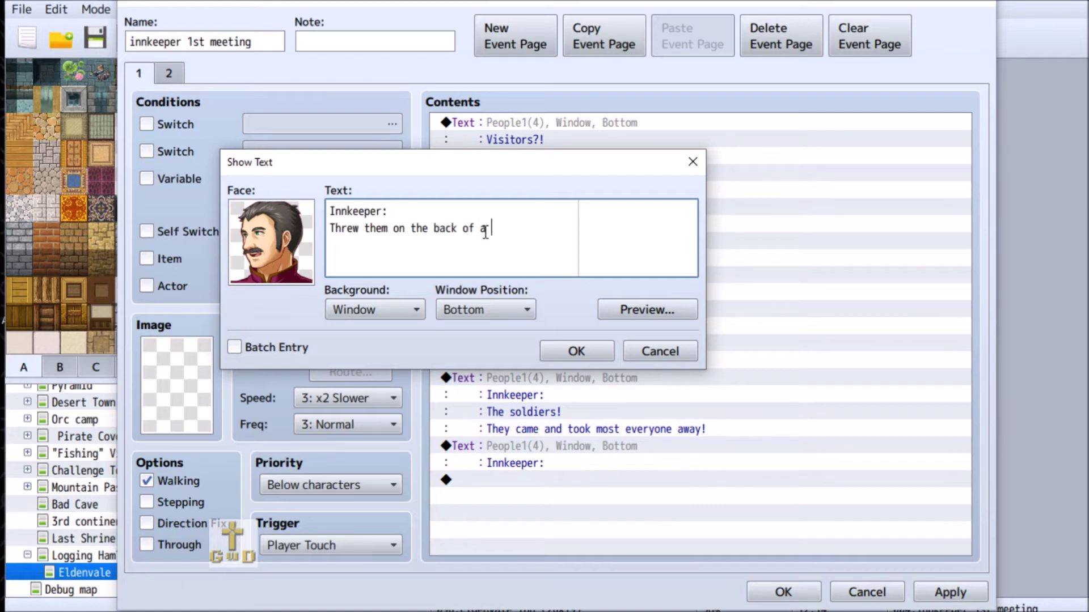
text(wagon and)
Step: Continue the wagon message with "carted them off to that old Outpost." and a line reading "The one to the east of here."
text(carted them off to that old)
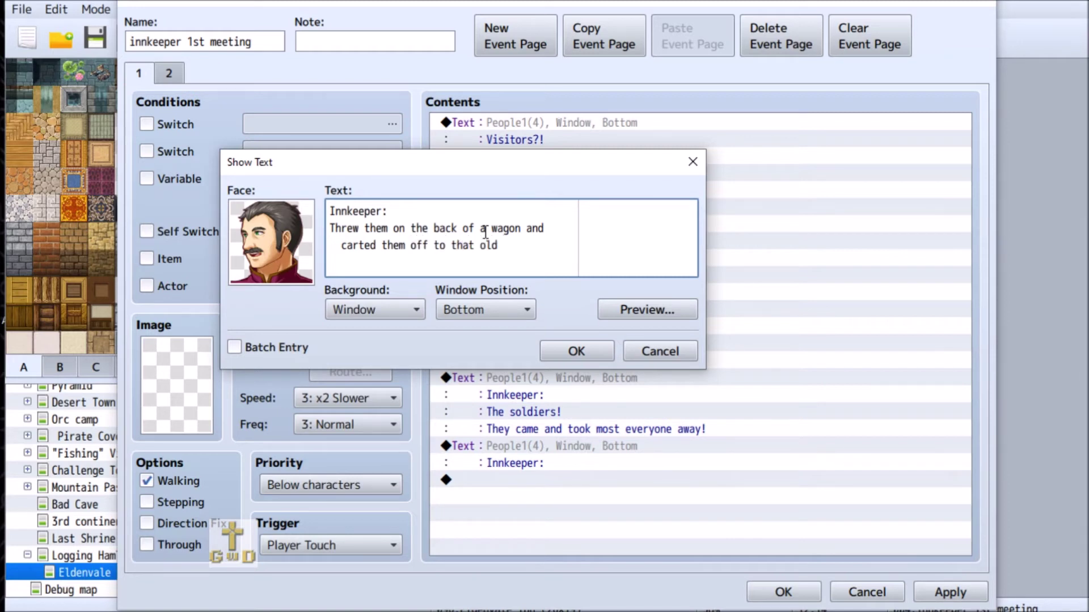
text( Outpos)
text(t t)
key(BackSpace)
key(BackSpace)
text(.)
key(Return)
text(The one o)
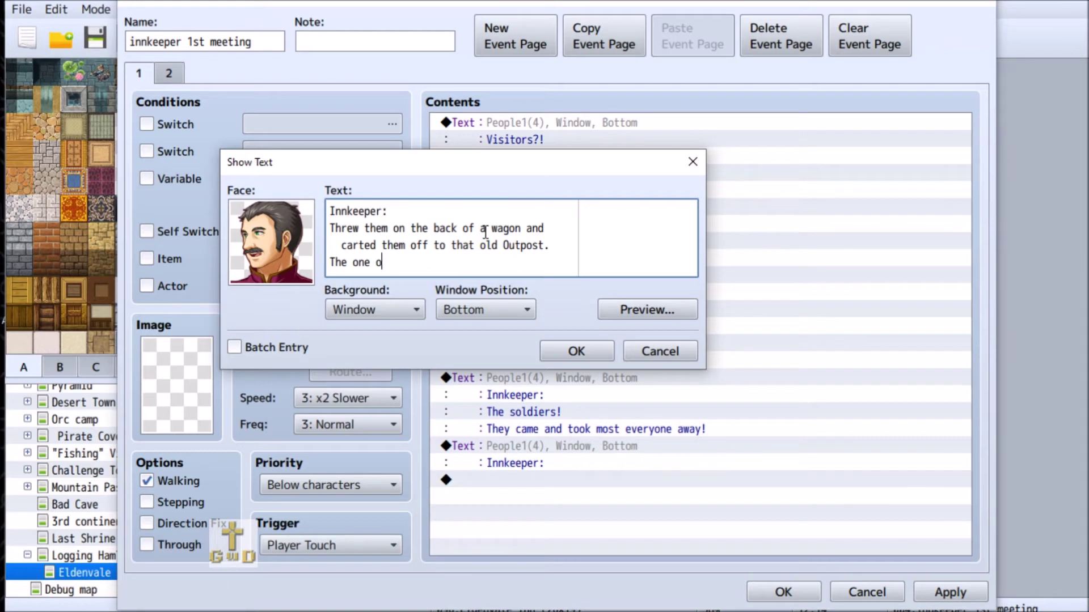
key(BackSpace)
text(to the east of here.)
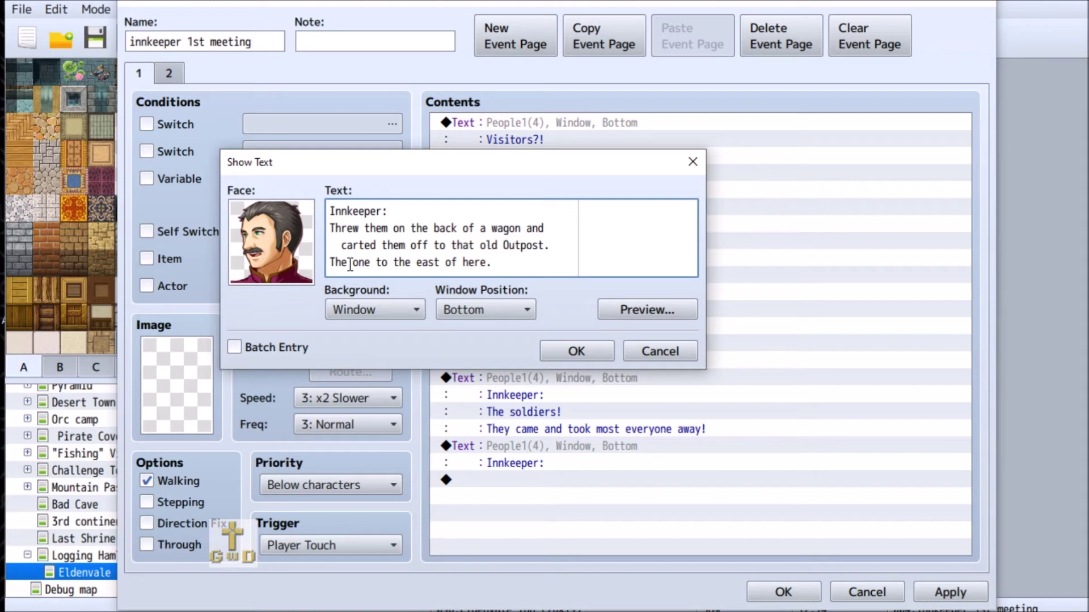
Step: Reword the message to "They threw them in the back of a wagon and carted them off to that old fort on the east coast."
mouse_move(350, 264)
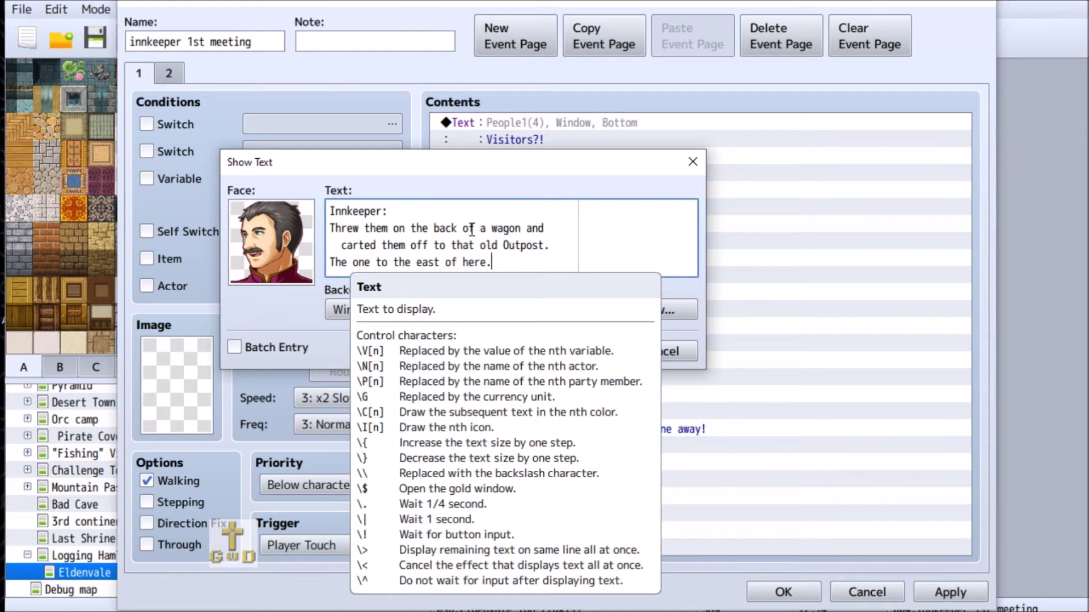
key(Right)
key(BackSpace)
key(BackSpace)
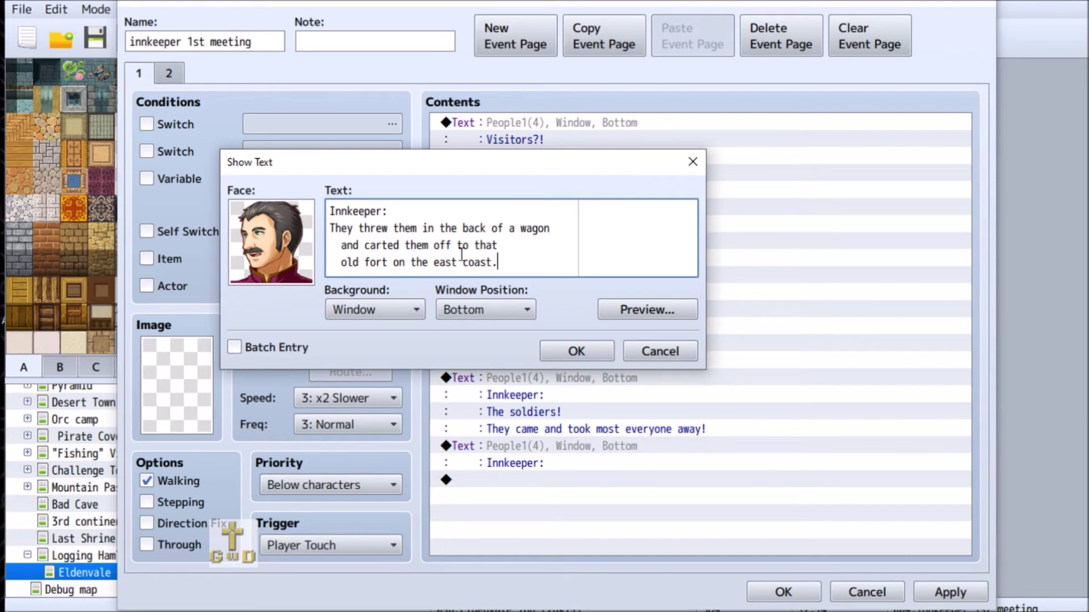
click(577, 352)
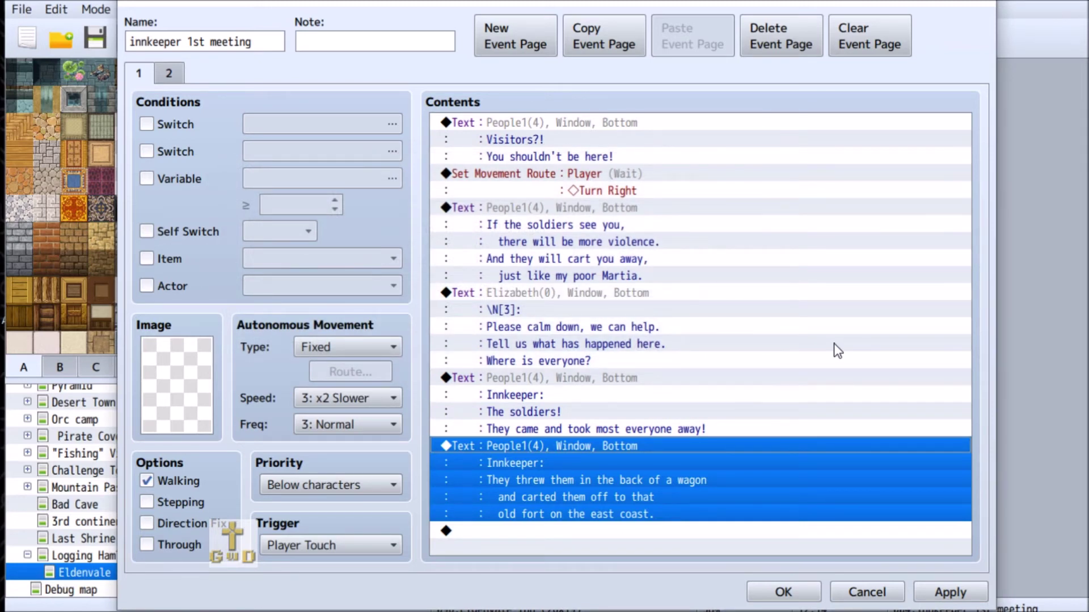
Step: Change the first line of the innkeeper's reply to Elizabeth to "It was the Rhul soldiers!"
click(629, 379)
right_click(628, 378)
click(709, 410)
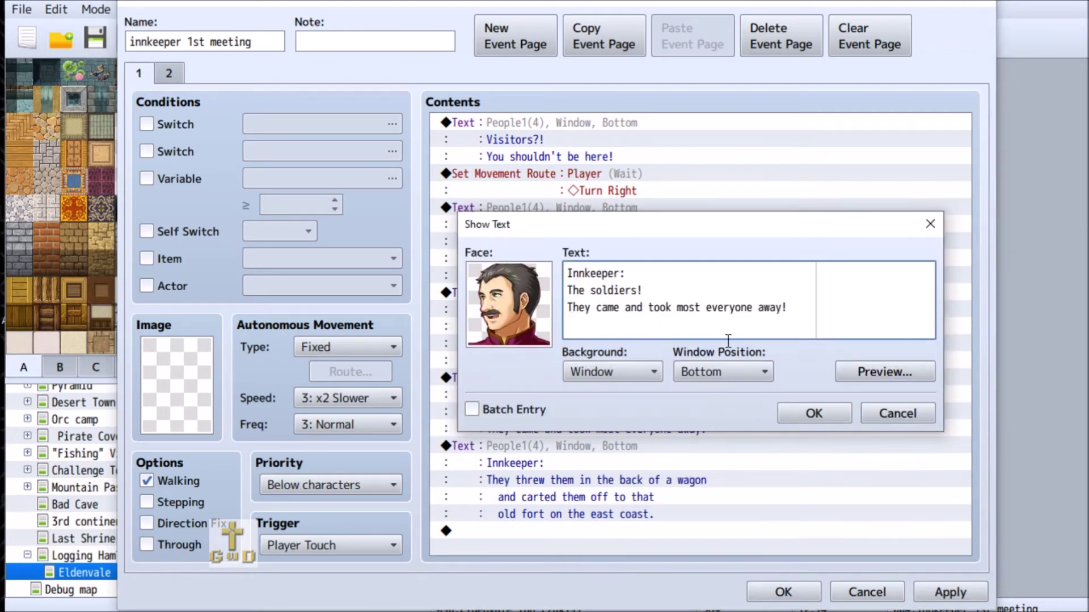
drag(700, 228, 155, 135)
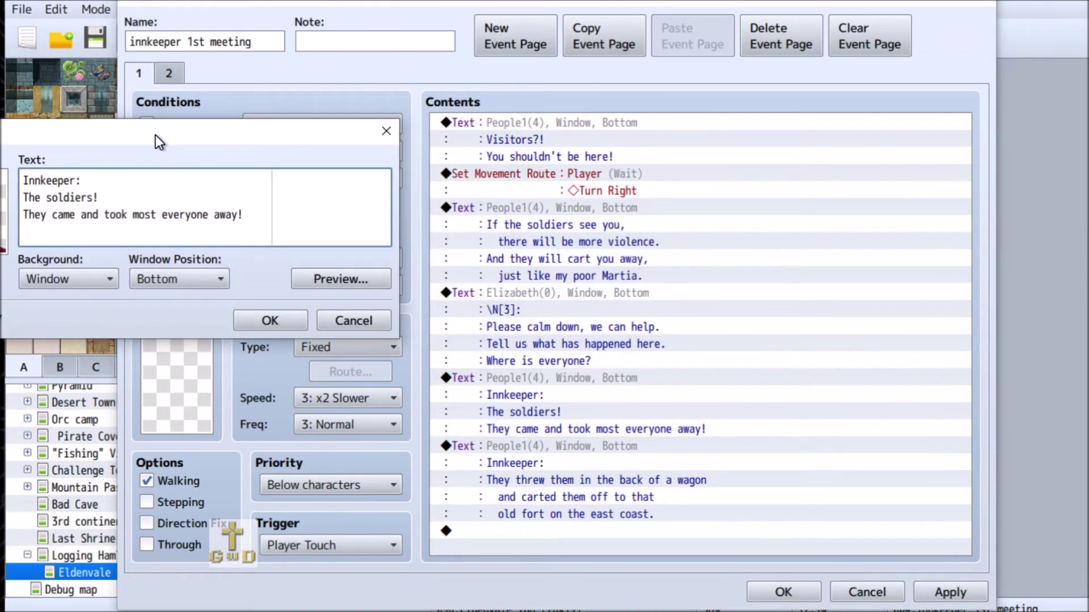
drag(156, 134, 610, 141)
click(496, 195)
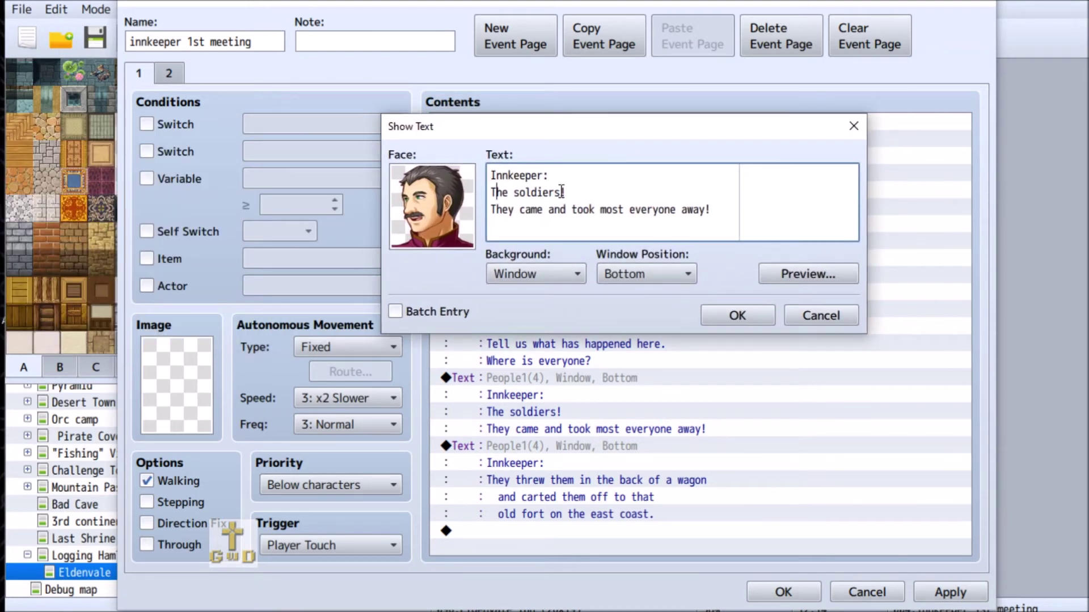
text(It was)
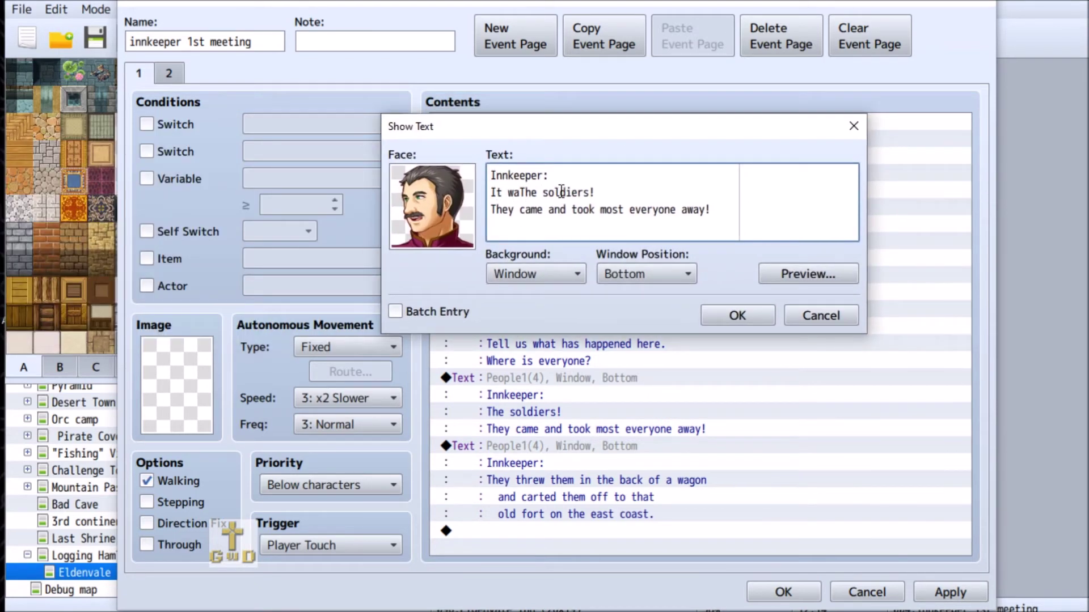
key(BackSpace)
text(the)
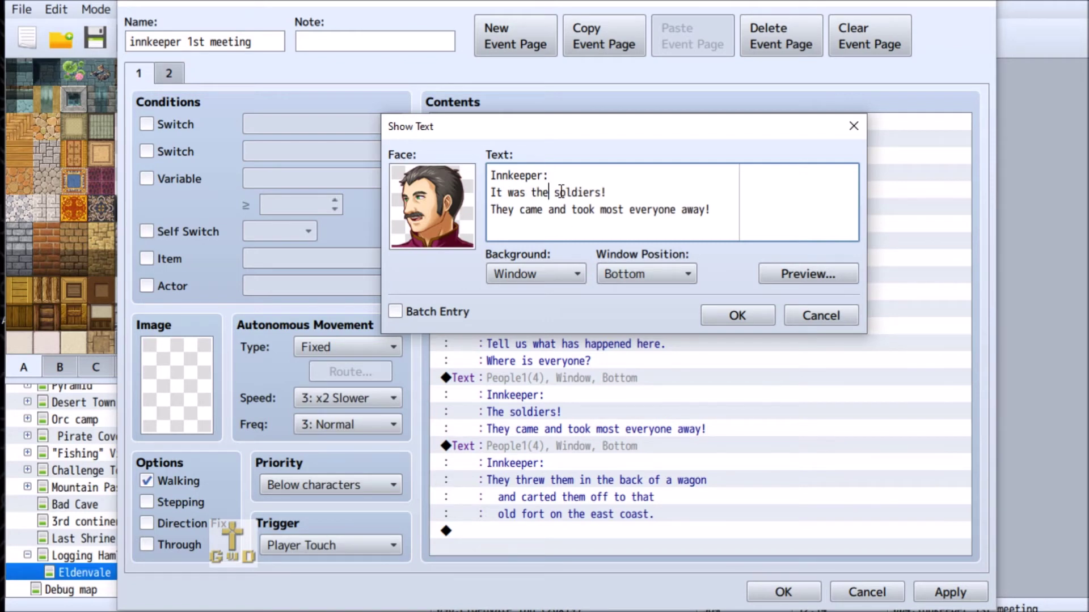
text(_)
text(Rhul)
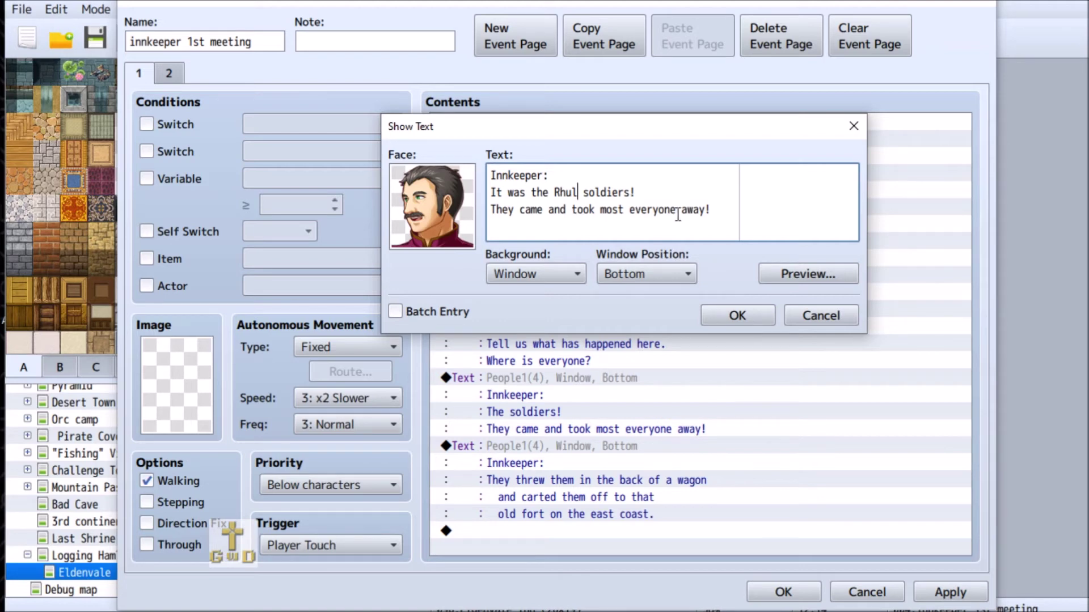
Step: Change "most everyone" to "almost everyone" in the same message and add the line "They only spared me and the shopkeep."
click(601, 209)
text(almost everyone away! )
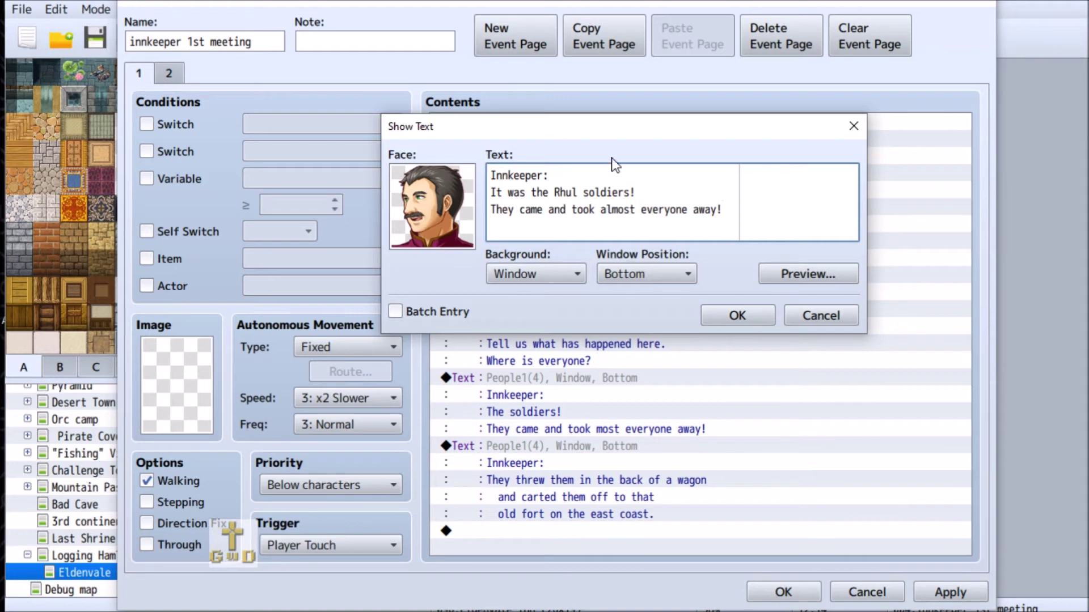
text(They only left me and th)
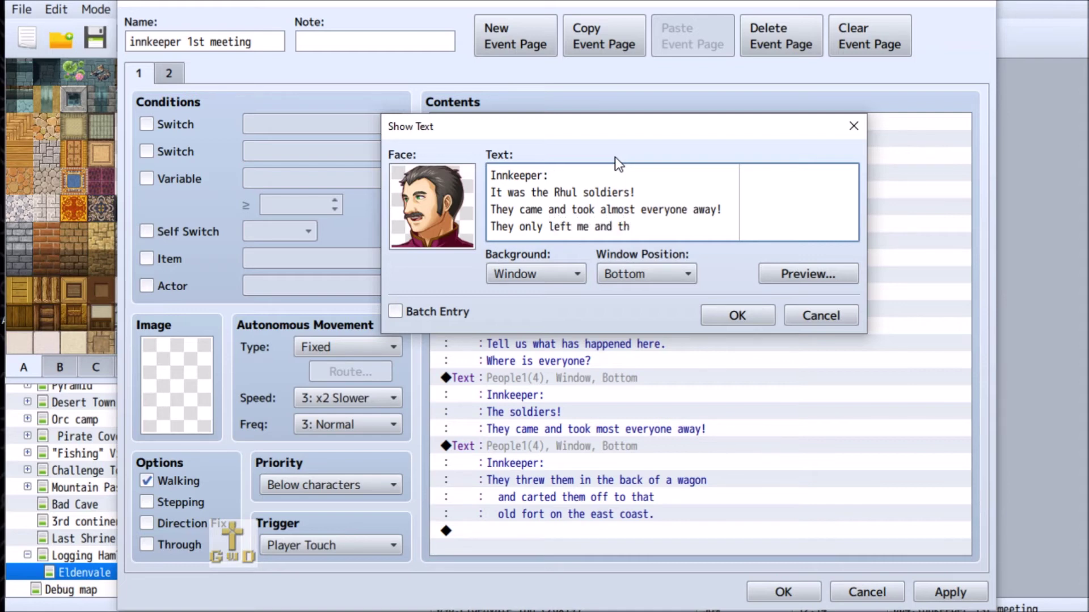
text(e shopkeep)
drag(547, 228, 572, 228)
text(spared)
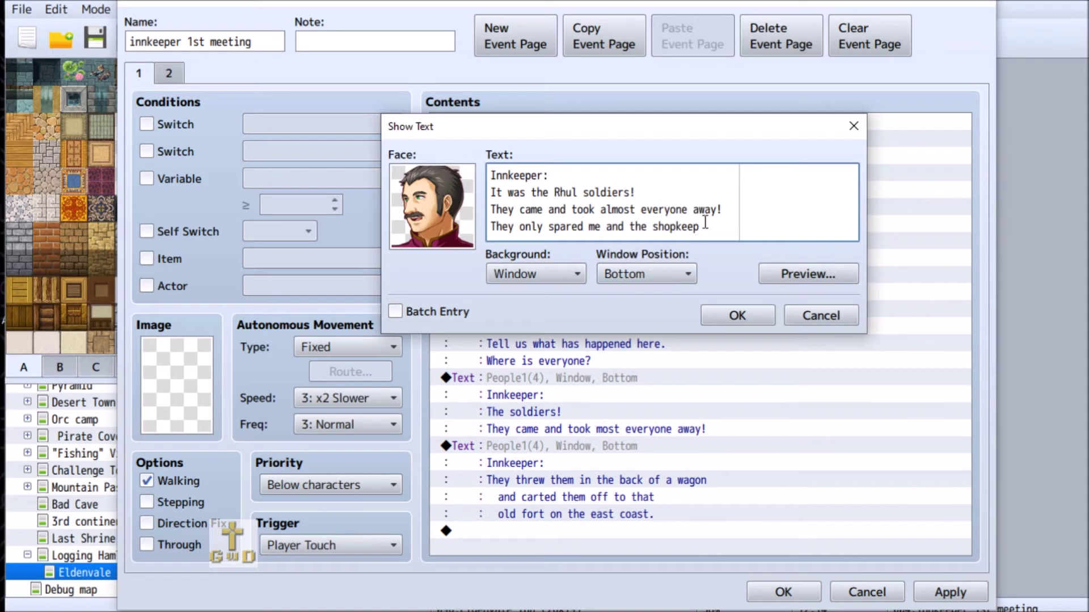
click(776, 232)
text(.)
click(737, 318)
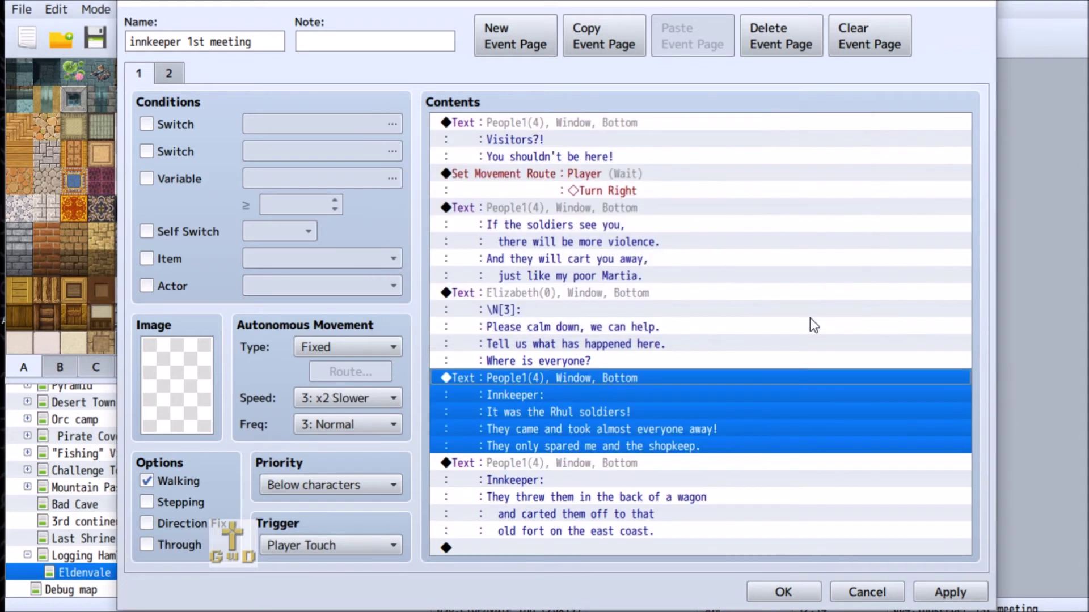
Step: Replace "them" with "everyone" in the wagon message's first line, making it "They threw everyone in the back of a wagon"
right_click(580, 463)
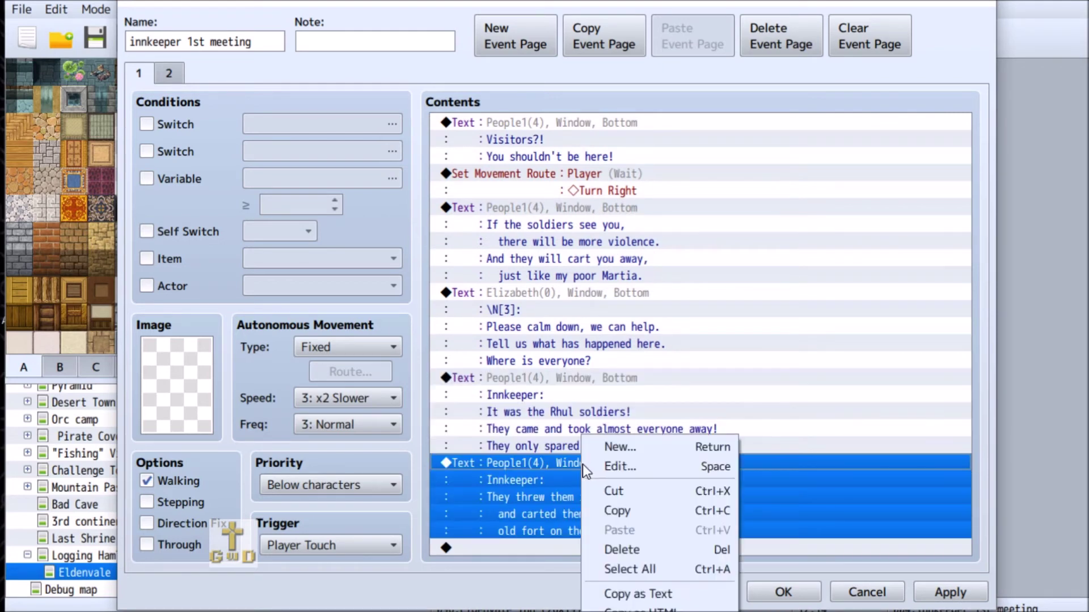
click(635, 466)
drag(701, 220, 476, 96)
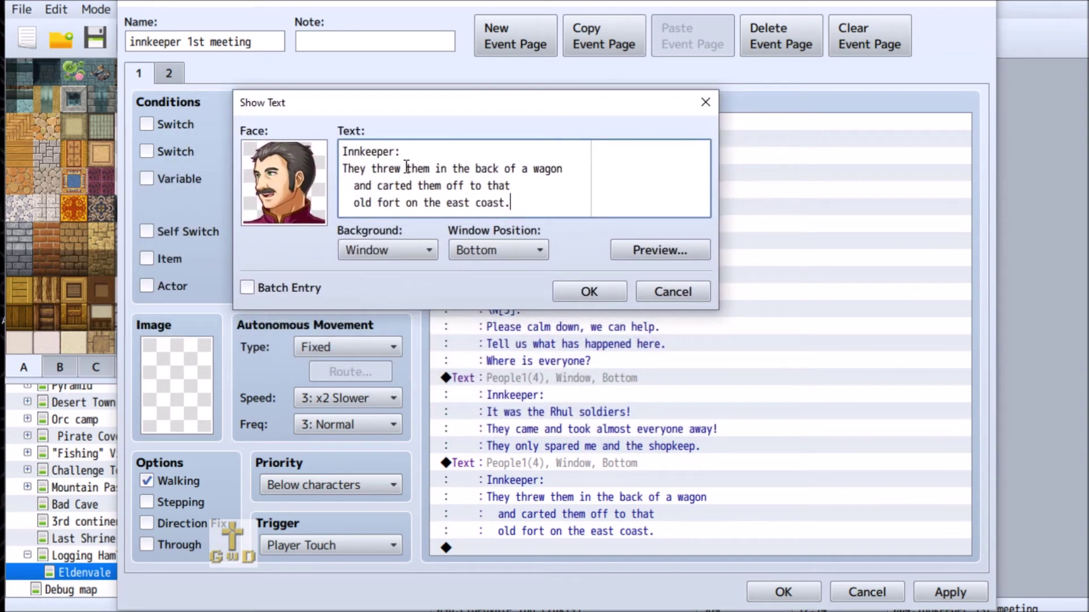
drag(407, 168, 431, 168)
text(everyone)
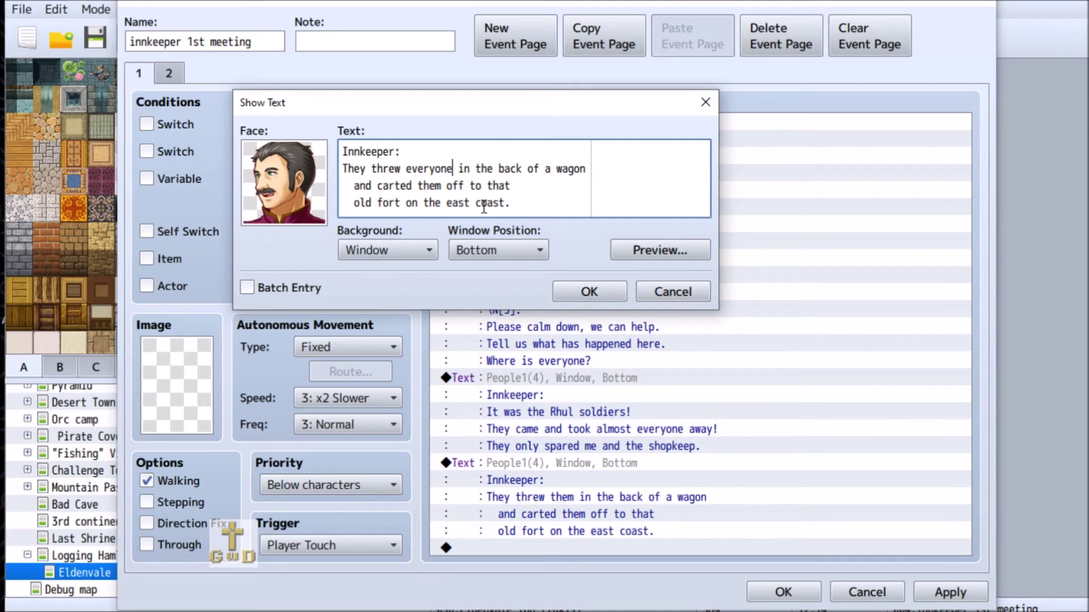
click(589, 294)
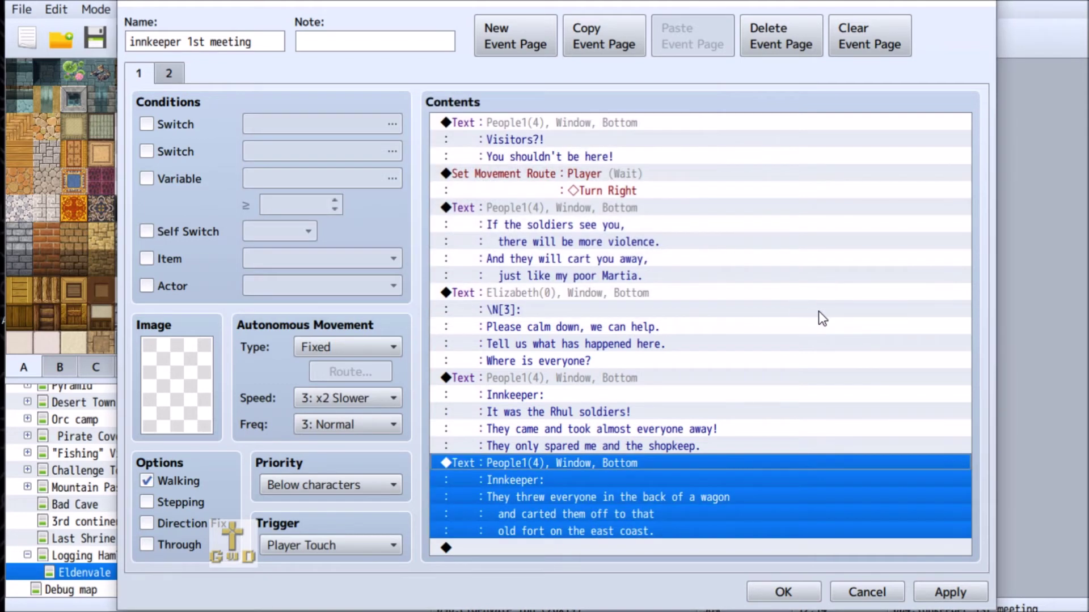
Step: Apply the event changes and add a Show Text message at the end of the dialogue with Joan's worried, open-mouthed portrait
click(941, 591)
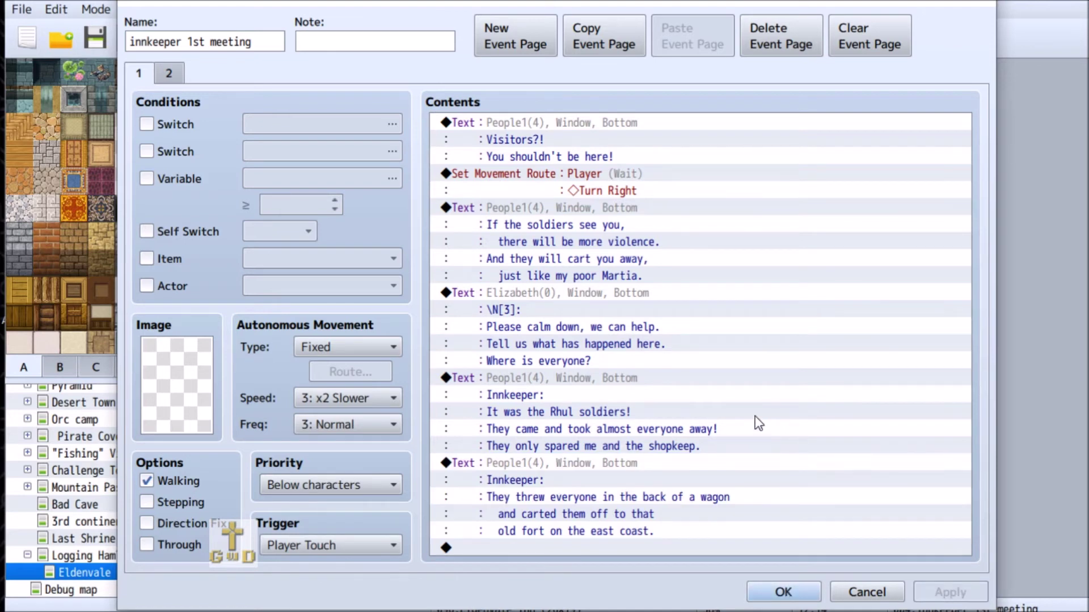
double_click(561, 548)
click(525, 70)
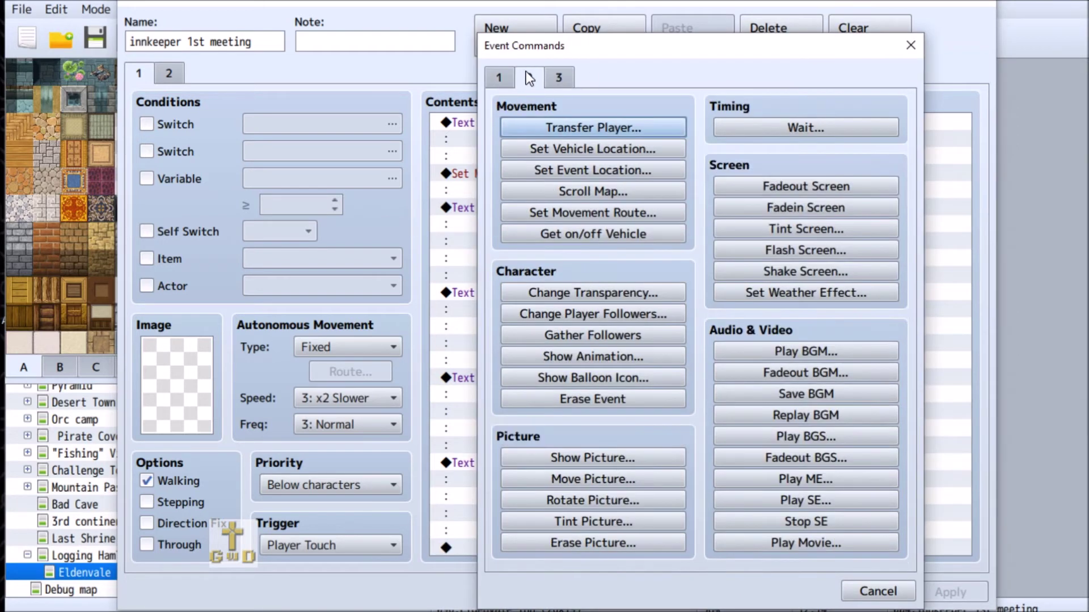
click(608, 127)
click(794, 455)
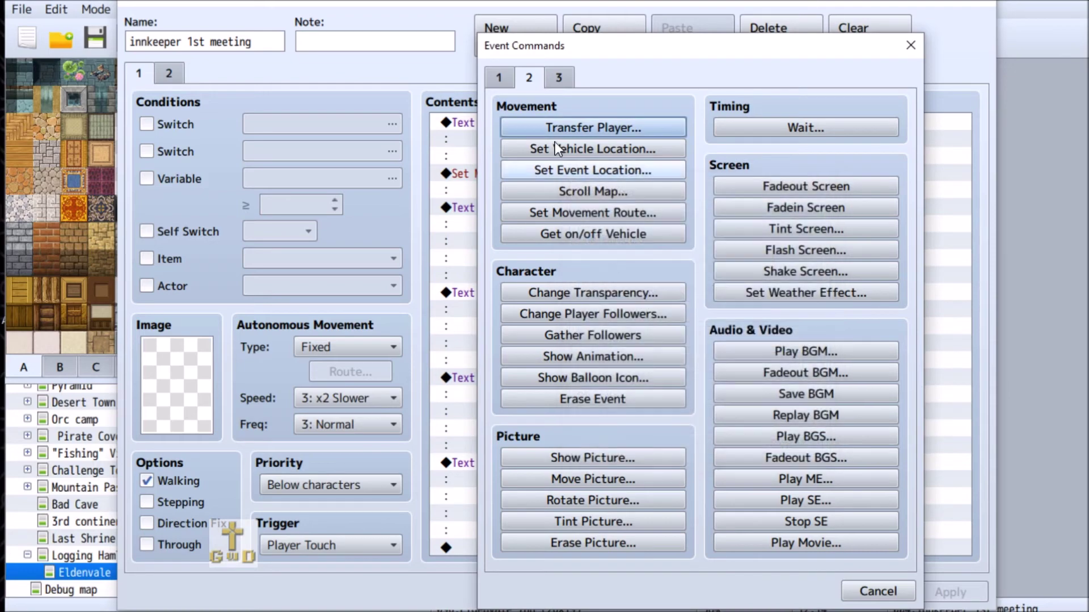
click(503, 77)
double_click(508, 290)
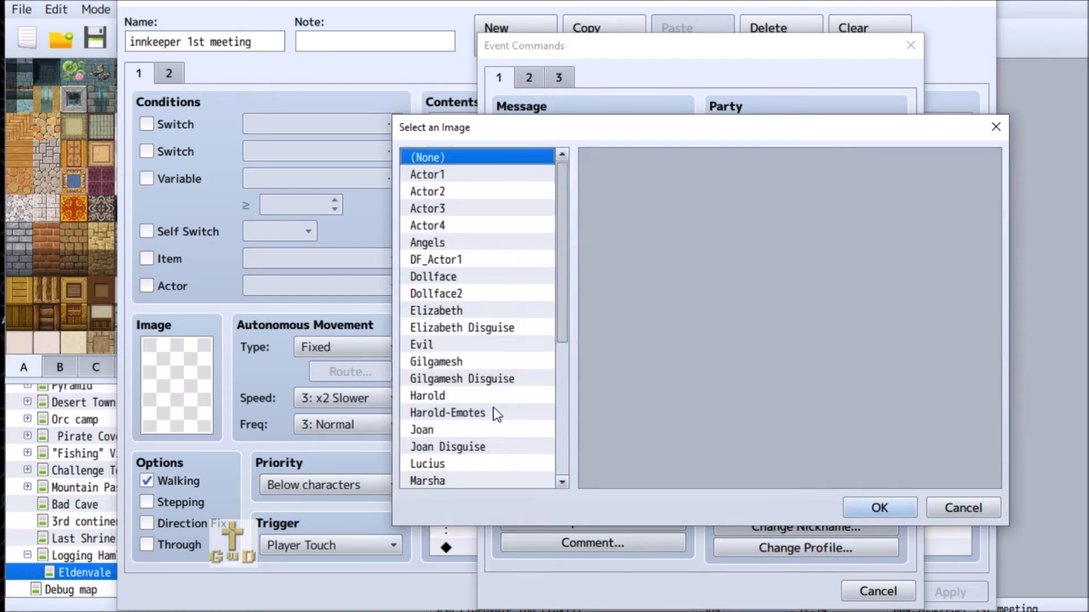
click(481, 432)
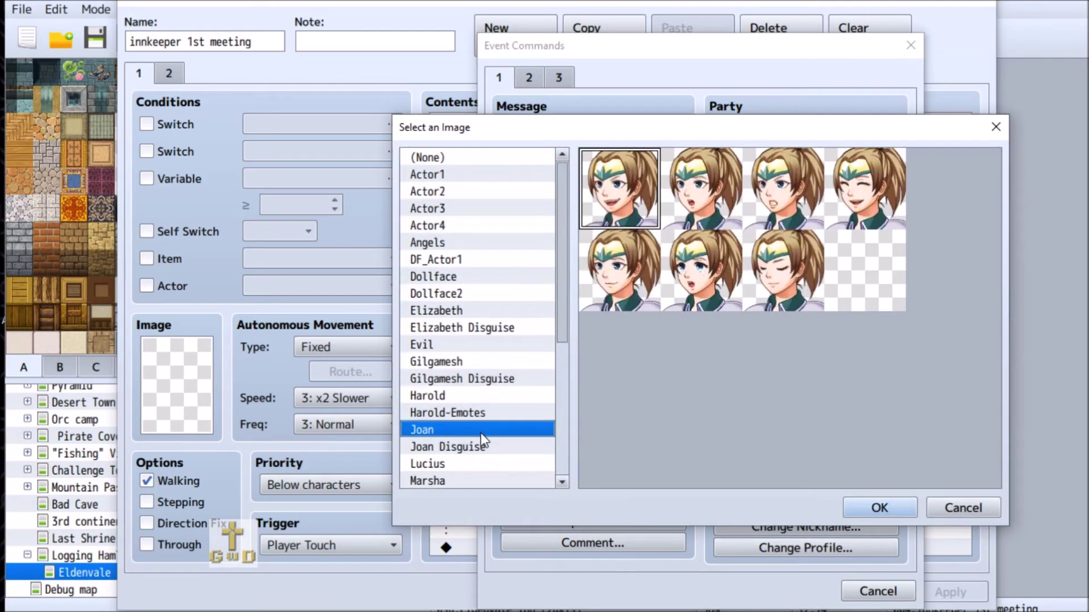
double_click(694, 286)
click(740, 295)
Step: Write Joan's message as "\N[2]:" followed by the lines "That's terrible!" and "Why would they do such a thing?"
text(\N[)
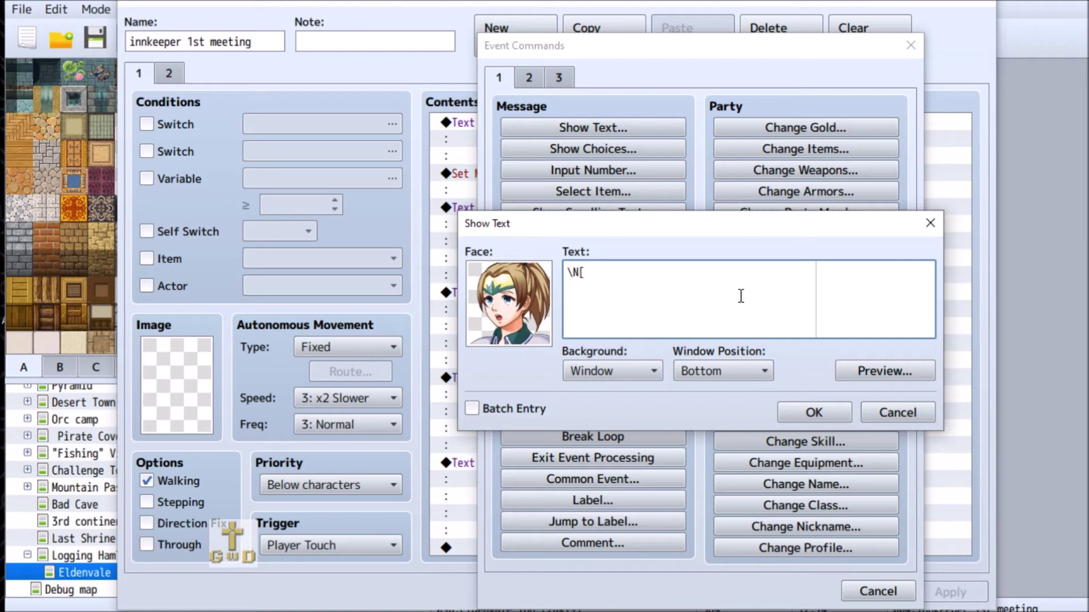
text(2)
text(]:)
key(Return)
text(That's terrible!)
key(Return)
text(Why would they do such a thing?)
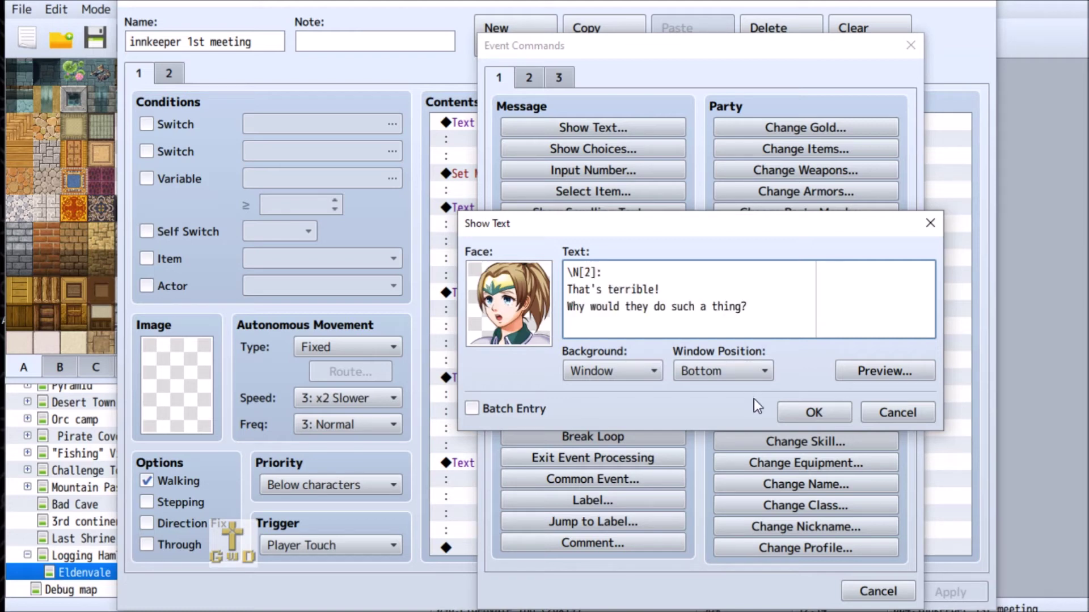
click(811, 415)
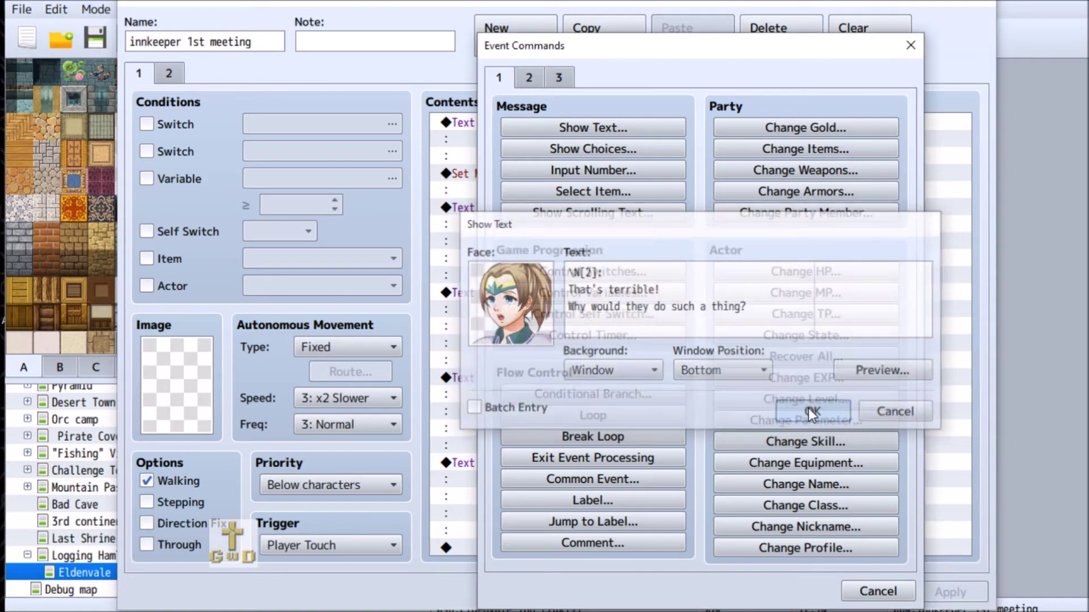
Step: Add another Show Text message after Joan's, using the first Gilgamesh portrait in the second row
double_click(532, 545)
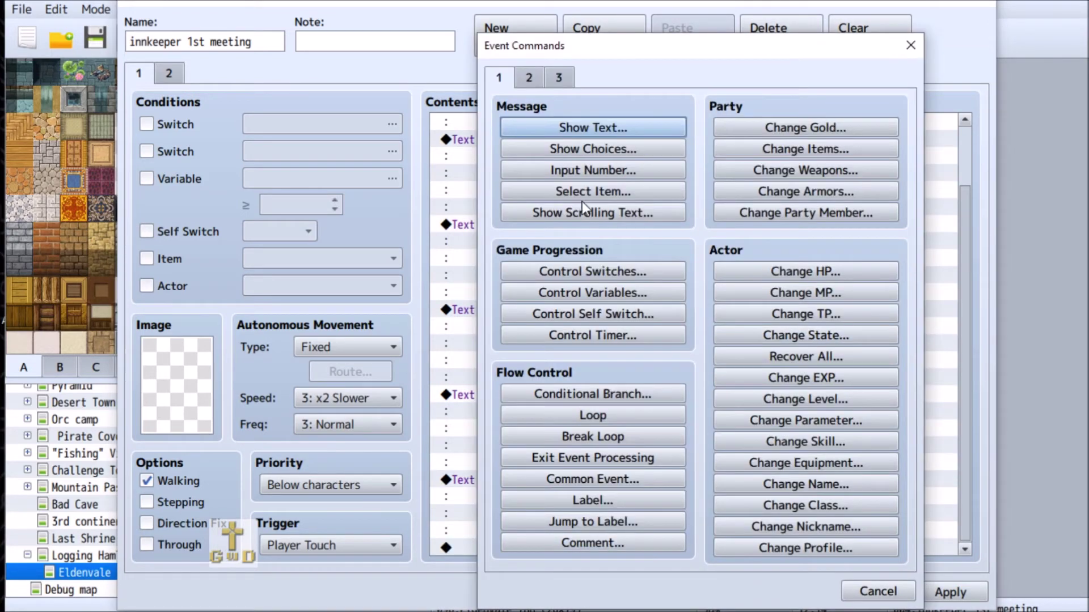
click(598, 124)
double_click(504, 287)
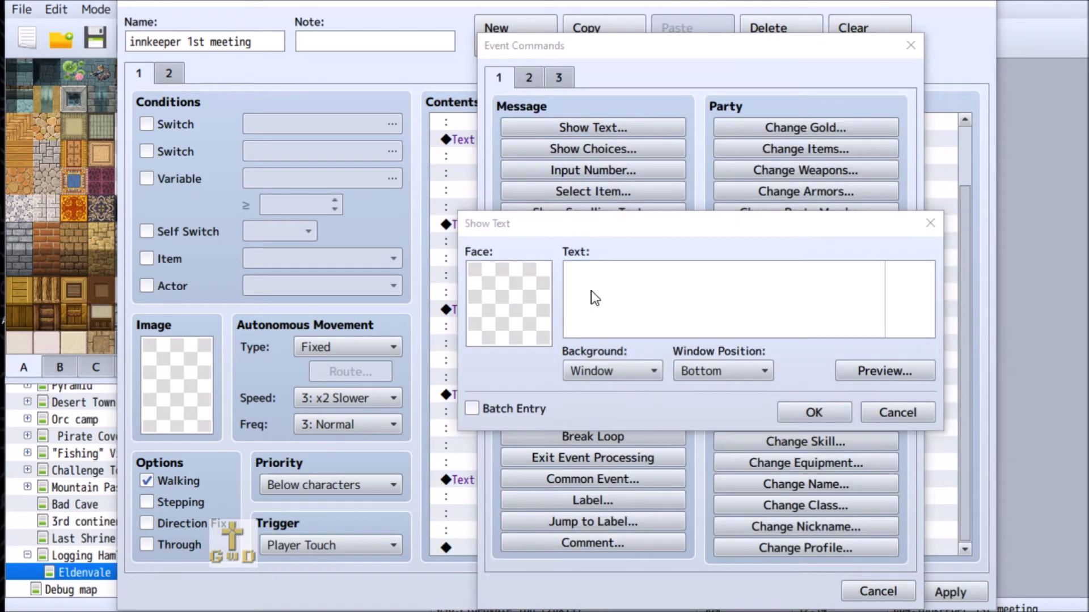
click(502, 363)
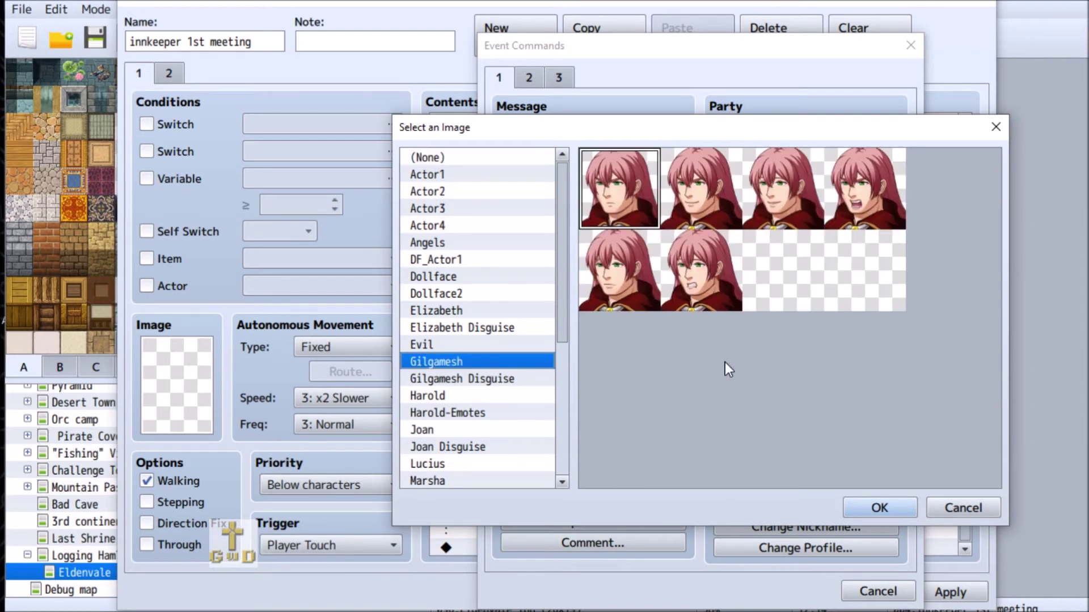
double_click(604, 293)
click(661, 295)
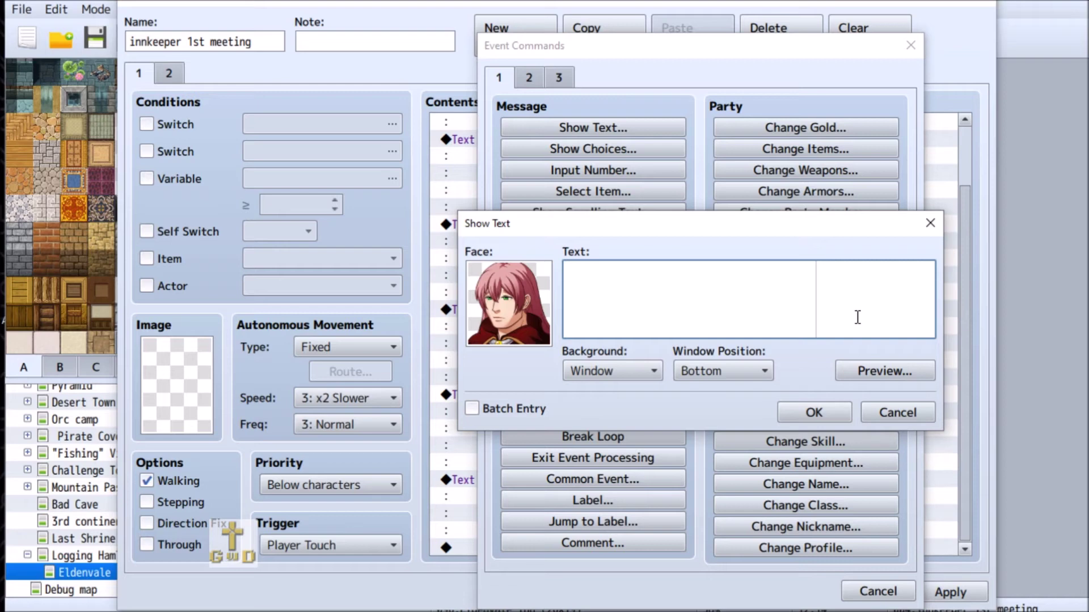
Step: Write "\N[1]: If the military intends to occupy this land it is a good way to ensure cooperation. Keeps the remaining civilians in line."
text(\N[1]:)
key(Return)
text(If the military intends to occupy this land   it is a good way to ensure cooperation. Keeps the remaining civilians in line.)
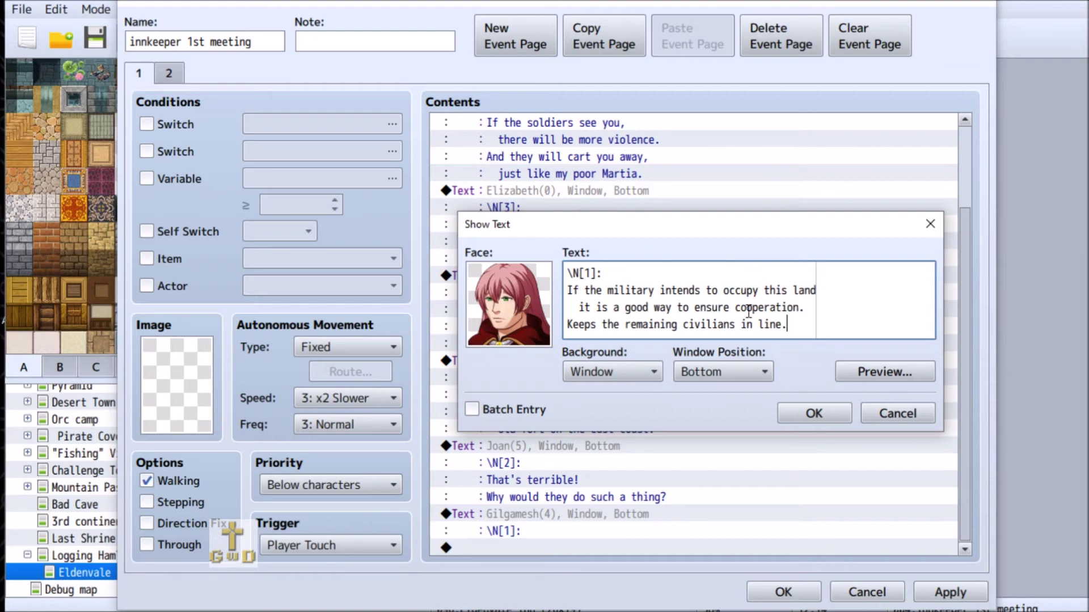
mouse_move(748, 311)
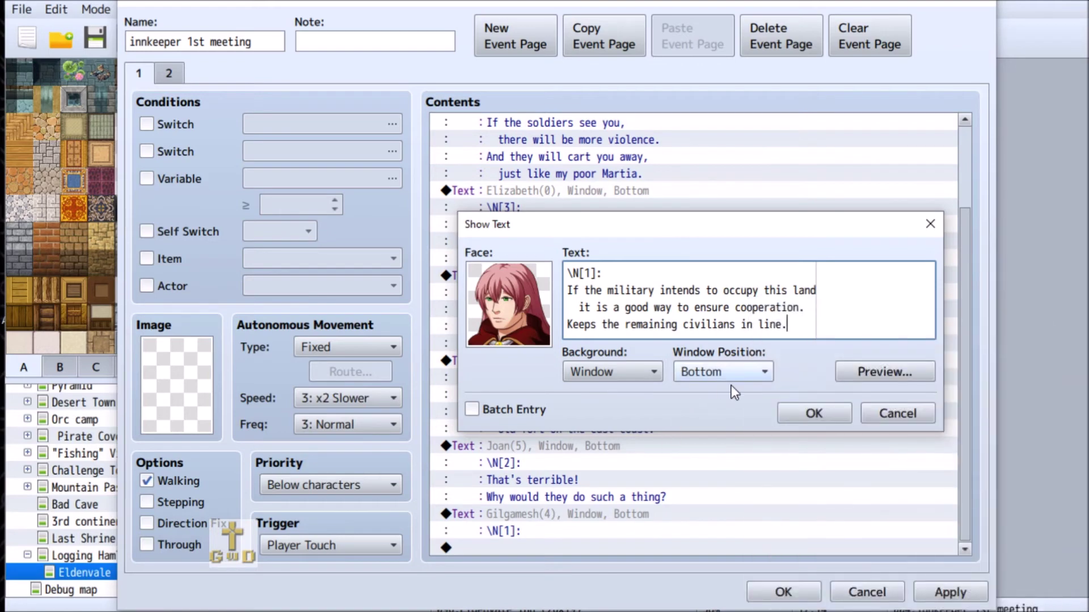
click(817, 412)
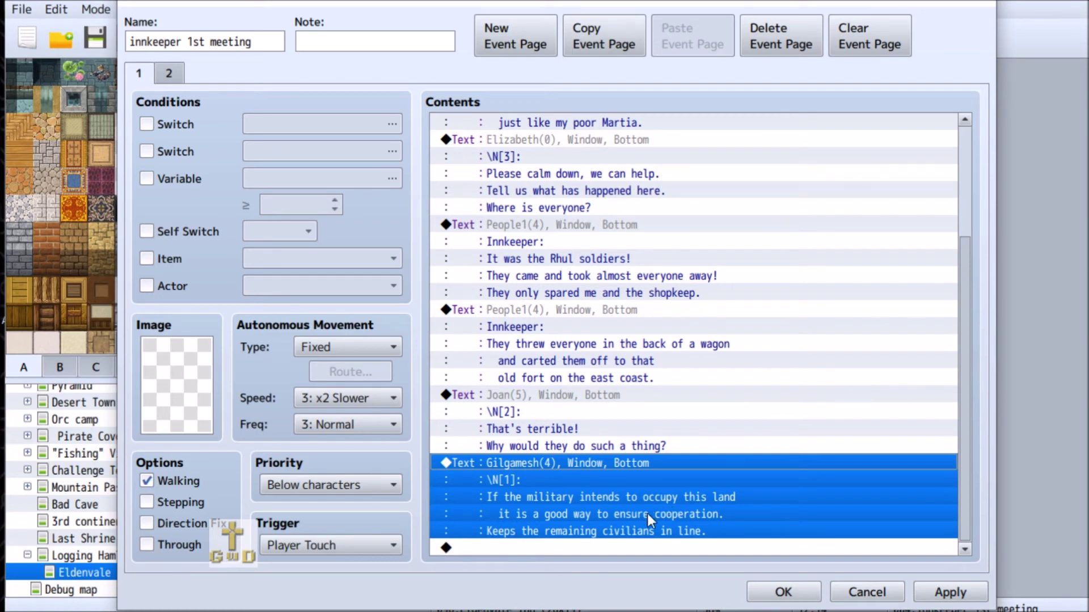
Step: Add a Show Text message after Gilgamesh's with Elizabeth's portrait that has closed eyes and an open mouth
double_click(523, 547)
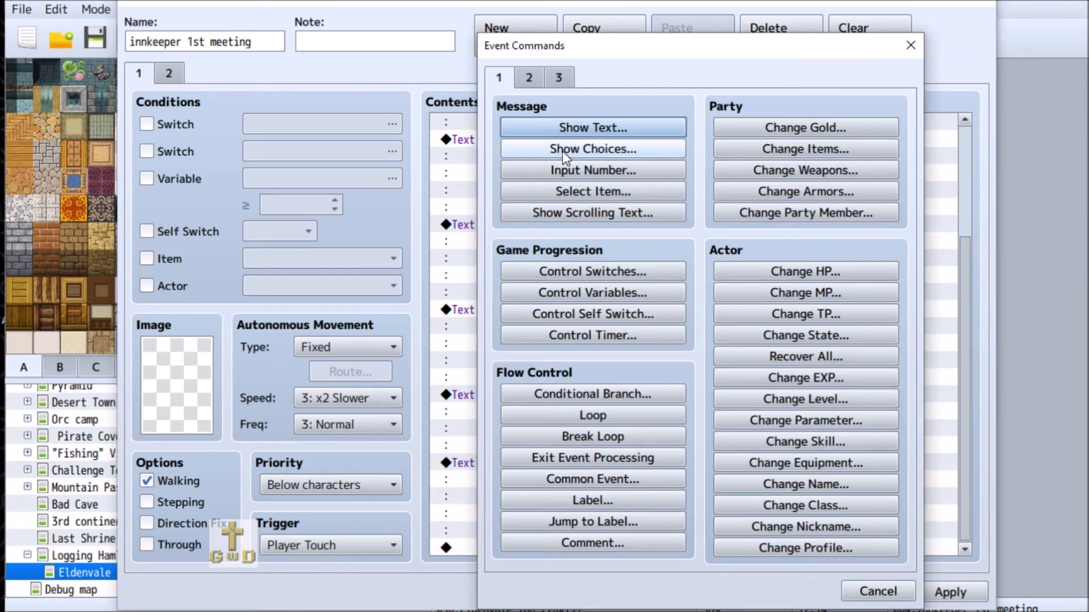
click(589, 131)
double_click(501, 311)
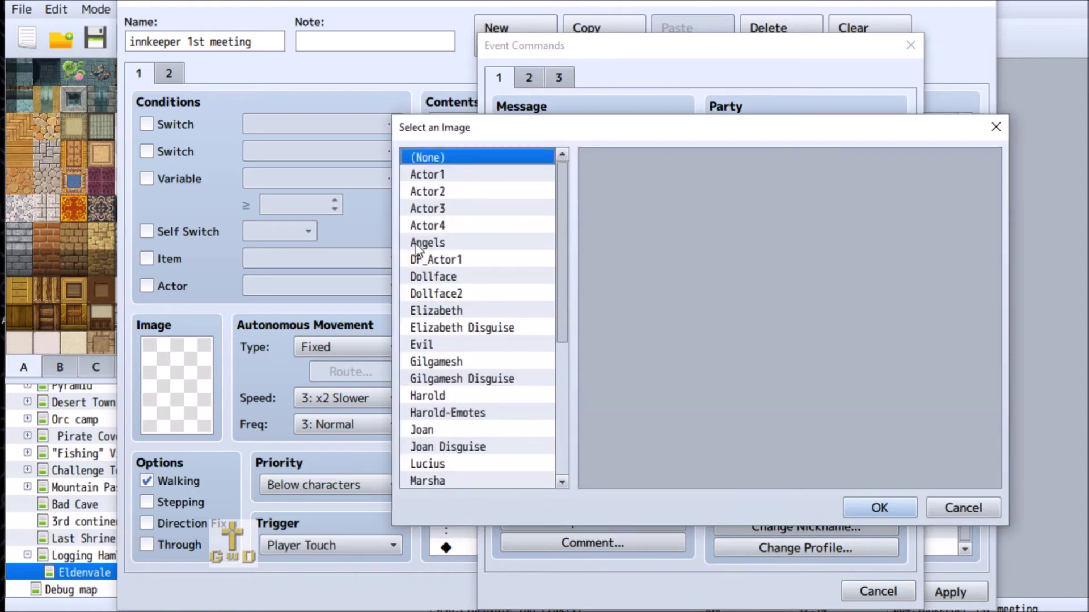
click(517, 310)
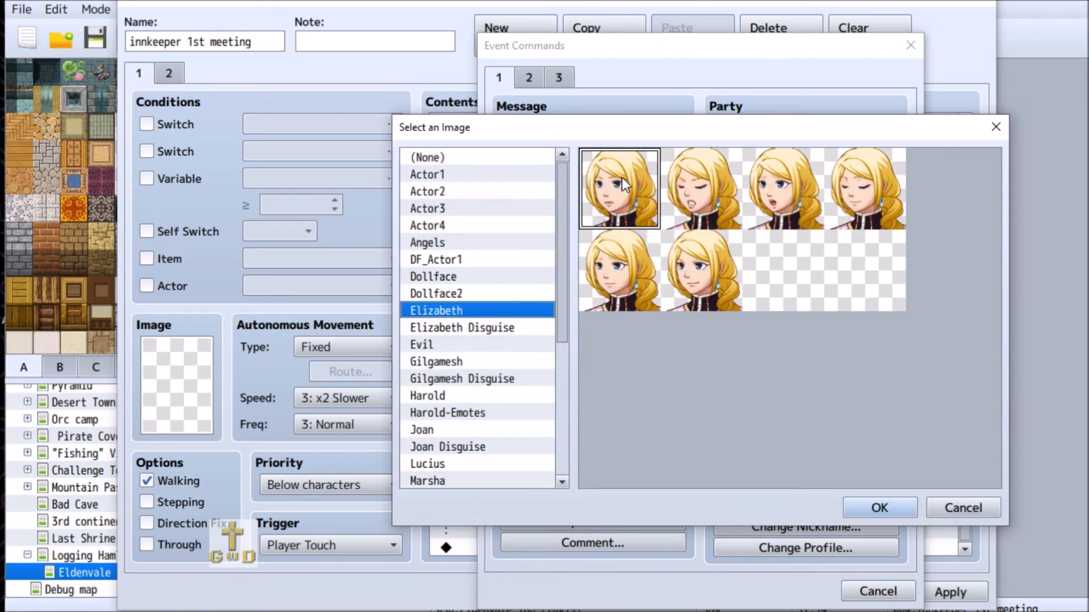
double_click(689, 179)
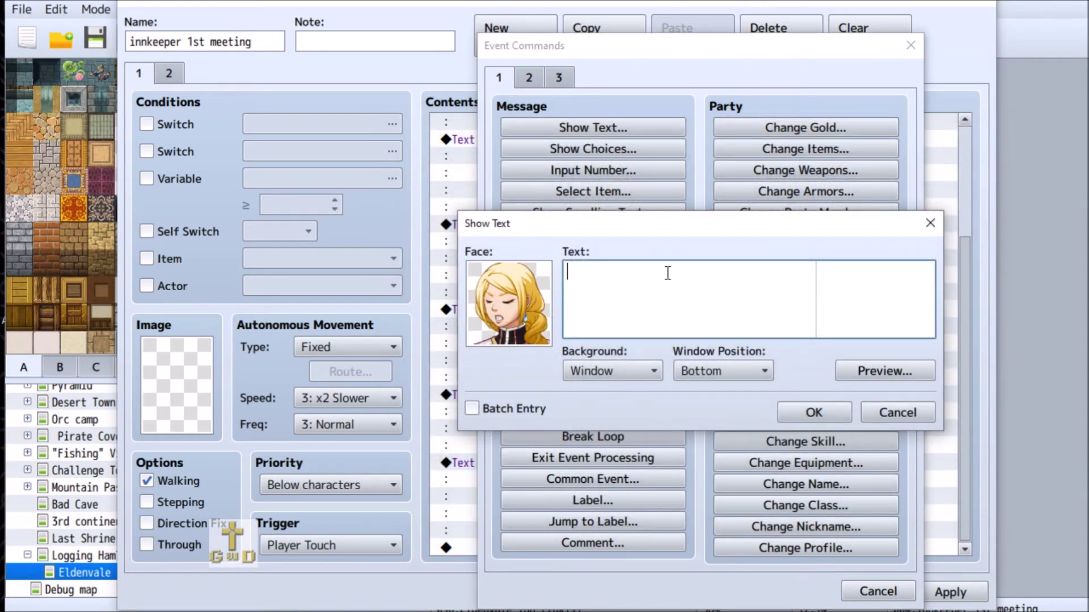
Step: Write Elizabeth's message: "\N[3]: Then our path is clear. We must go to this outpost and rescue the people from their captivity."
text(\N[3]:)
key(Return)
text(Then our path is clear)
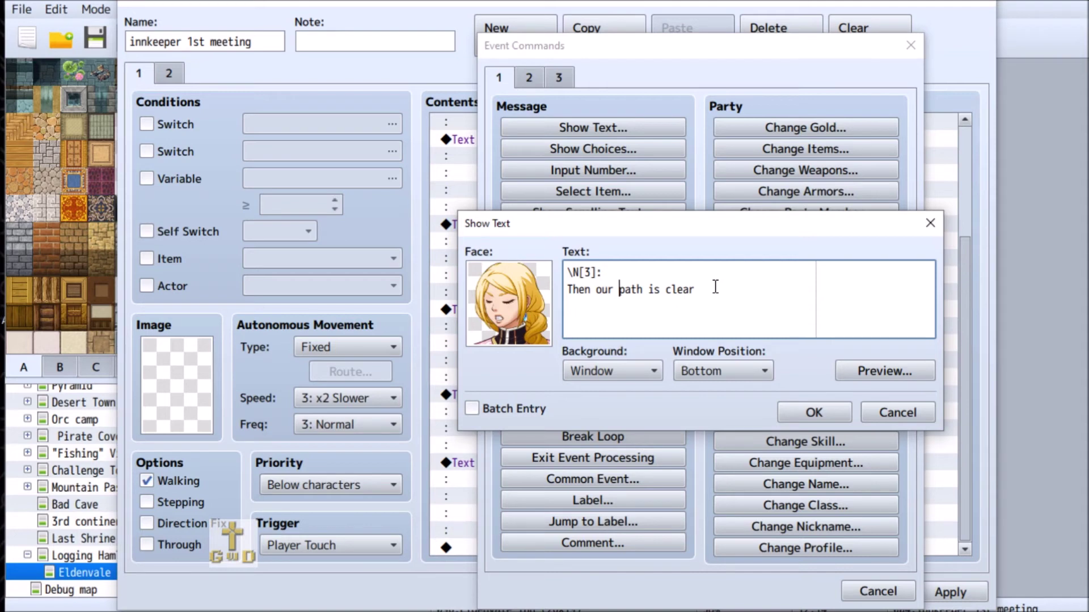
text(. )
text(We)
text(must go)
text(to this)
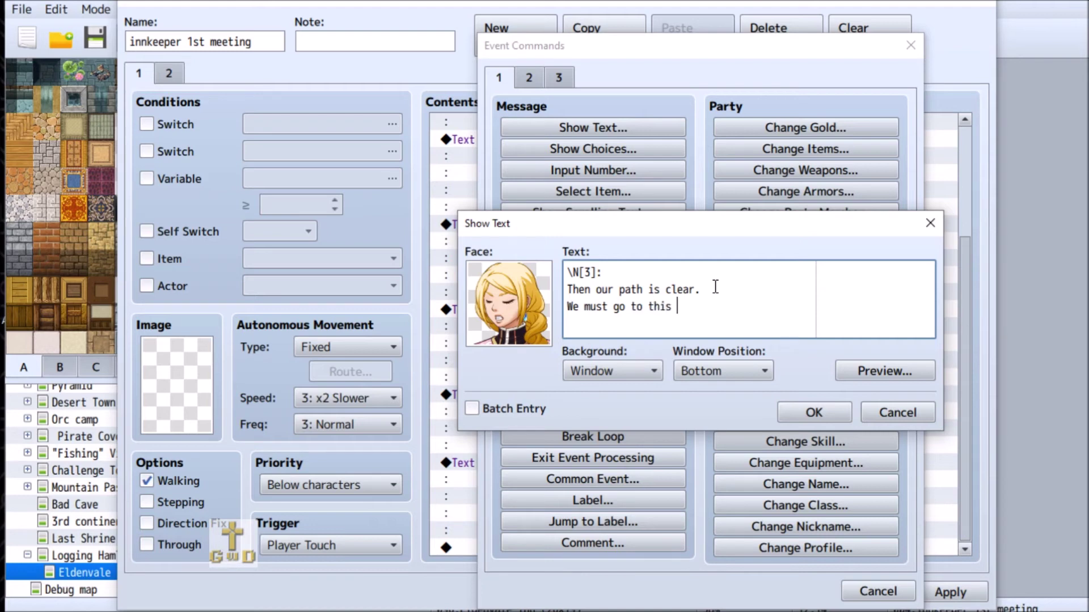
text( outpost)
text(and rescue the)
key(Return)
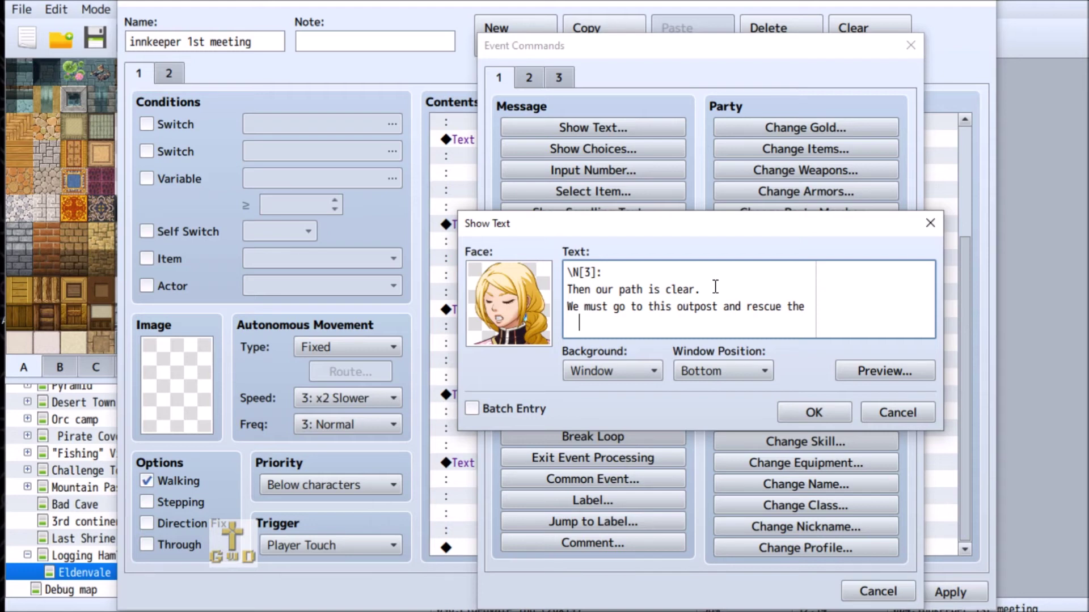
text(people from their)
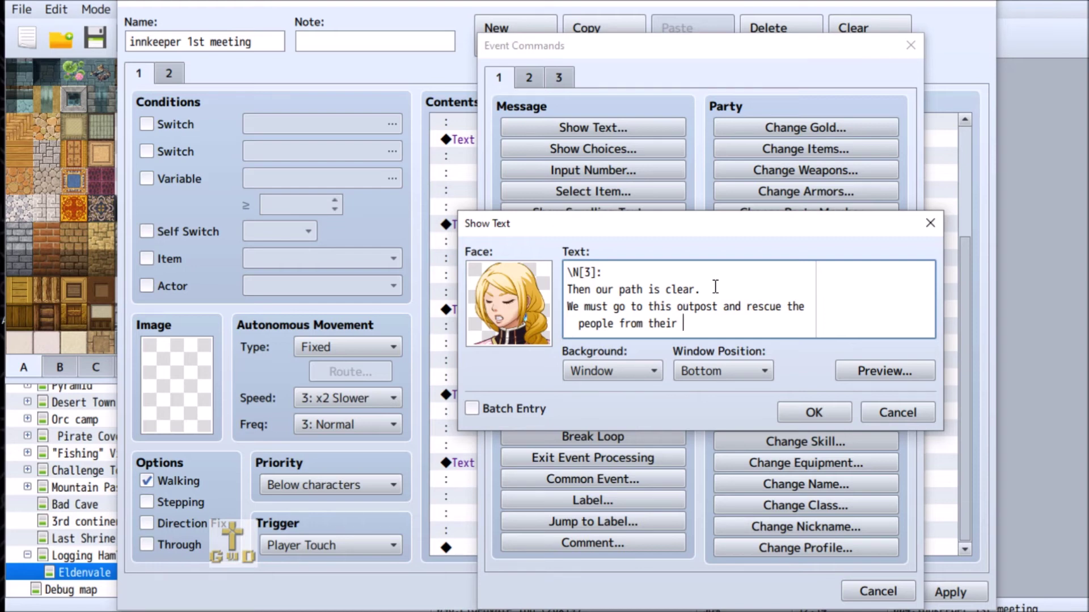
text(captivity.)
click(814, 412)
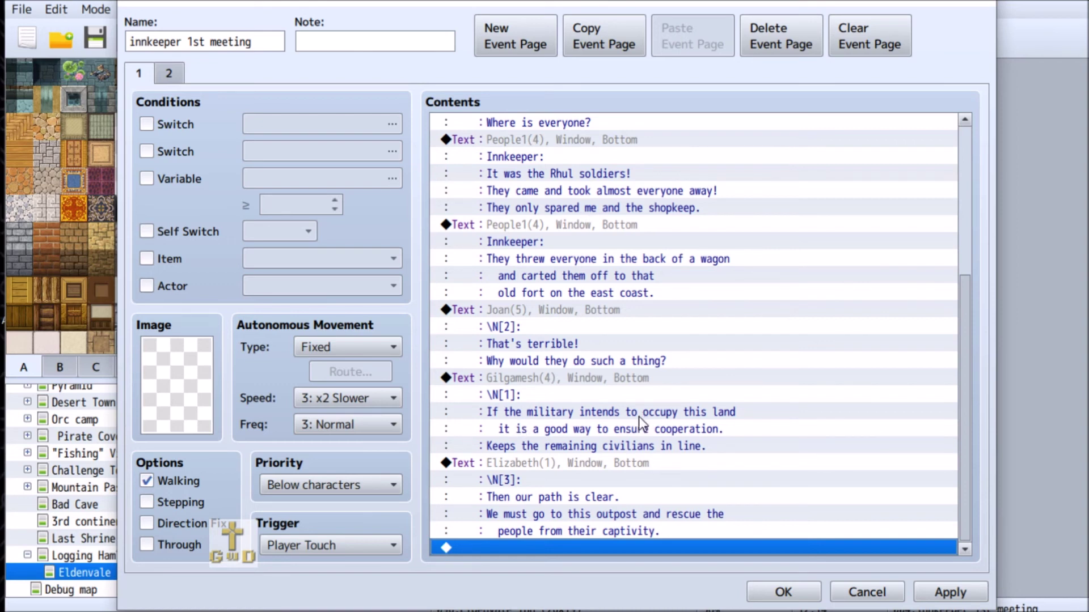
Step: Insert a Show Text message between Gilgamesh's and Elizabeth's last messages, using the first Solomon portrait in the second row
click(493, 463)
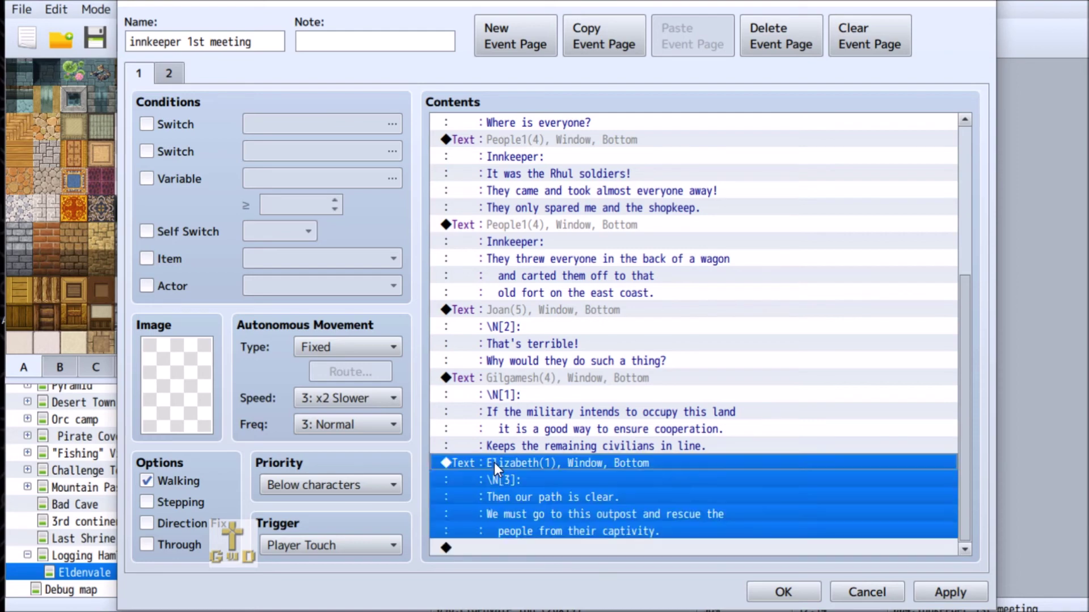
key(Insert)
key(Return)
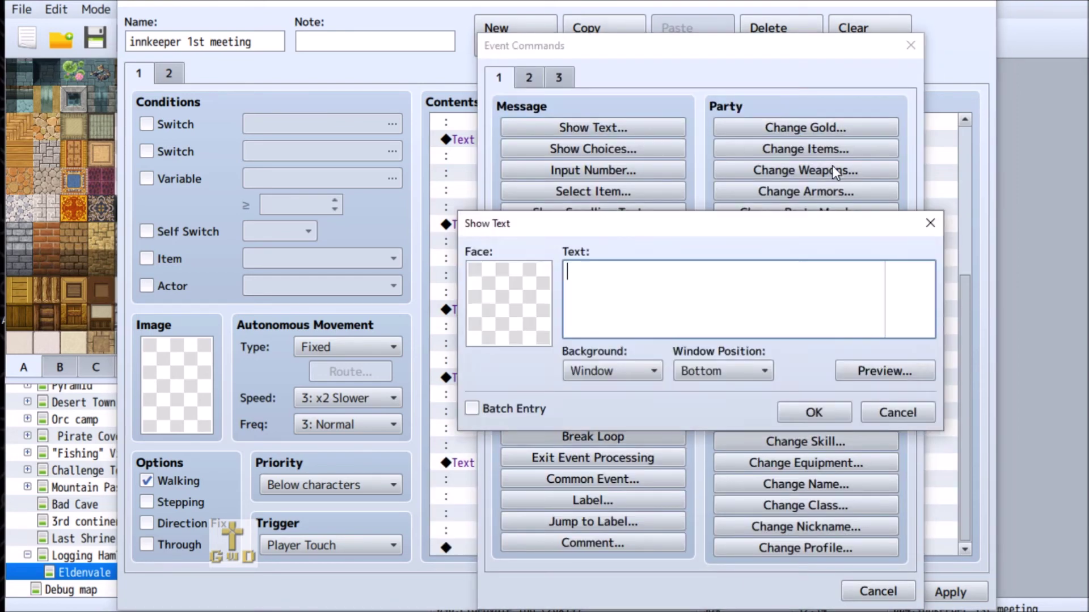
double_click(503, 301)
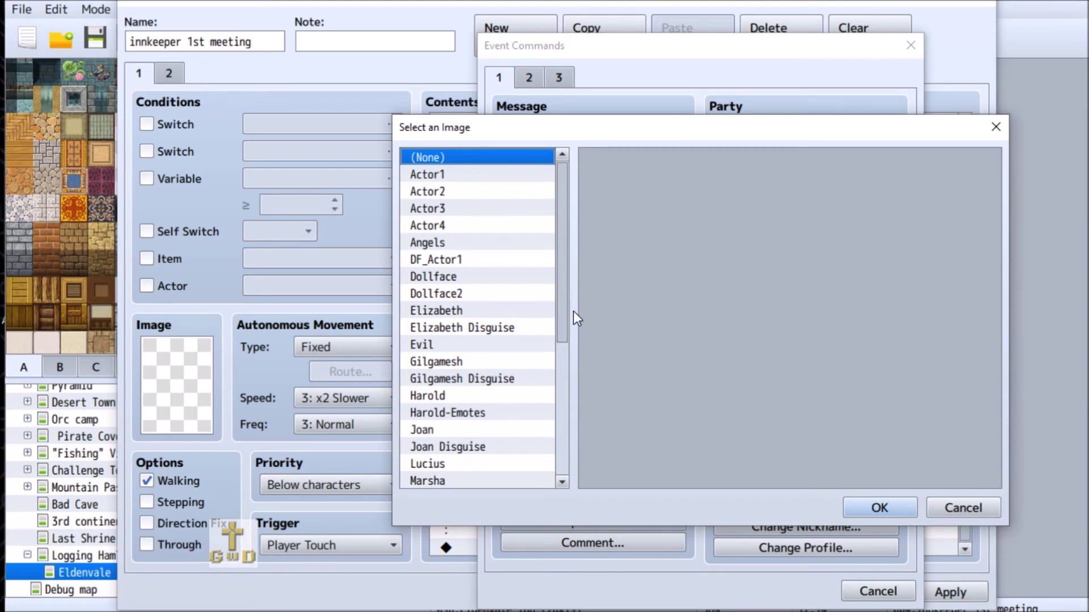
scroll(533, 316, down, 1)
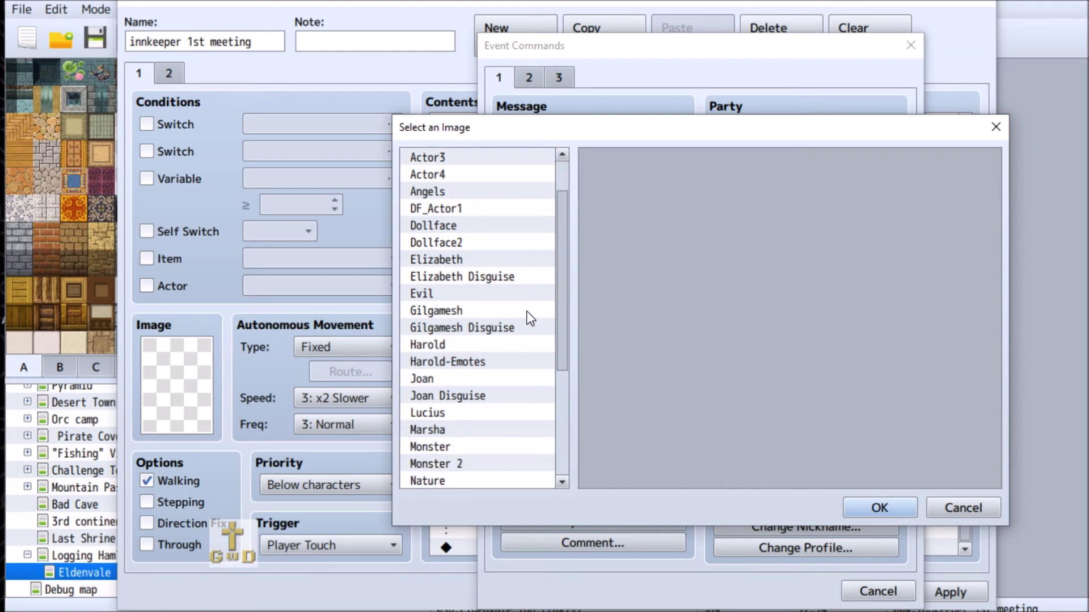
scroll(527, 313, down, 4)
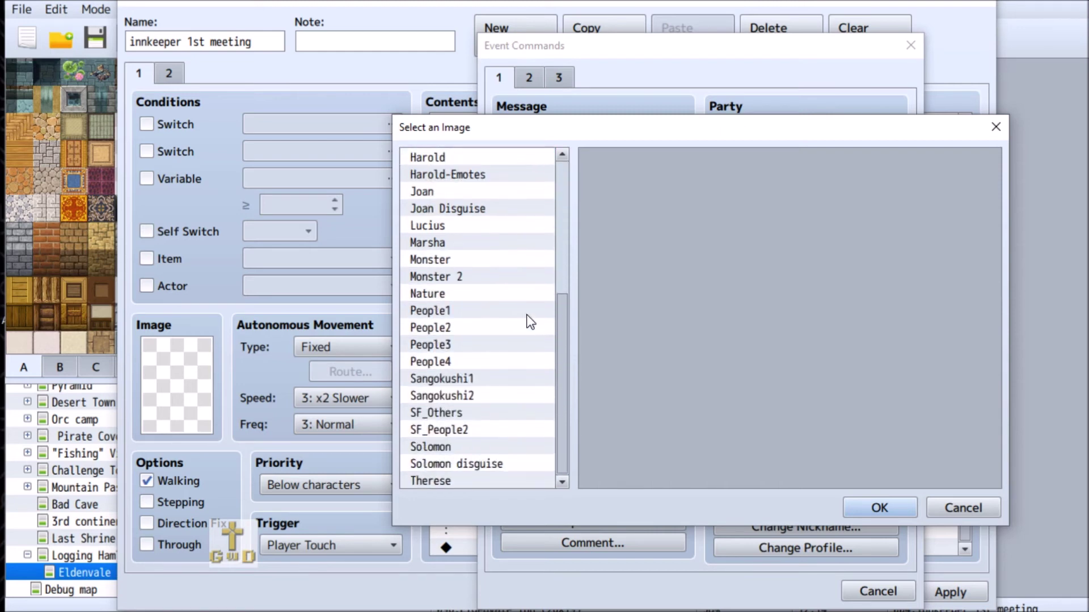
double_click(487, 447)
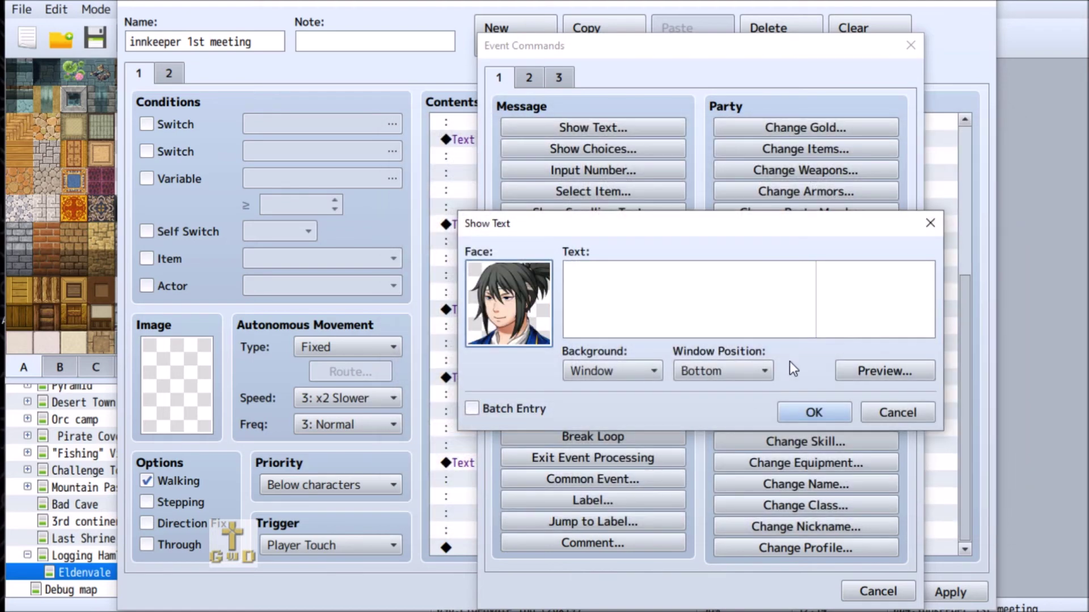
double_click(502, 304)
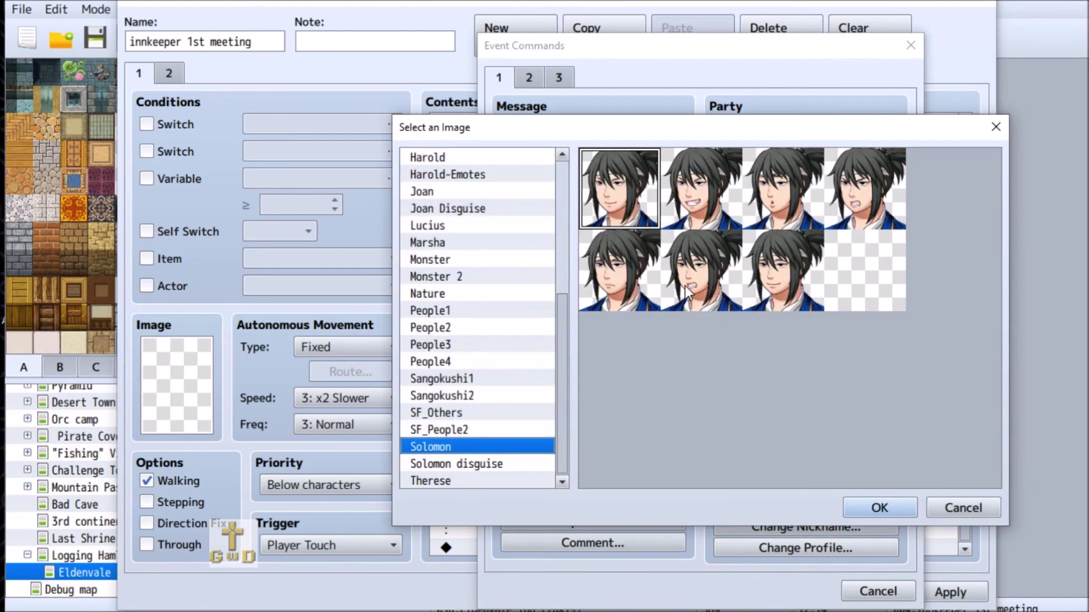
double_click(611, 278)
click(641, 278)
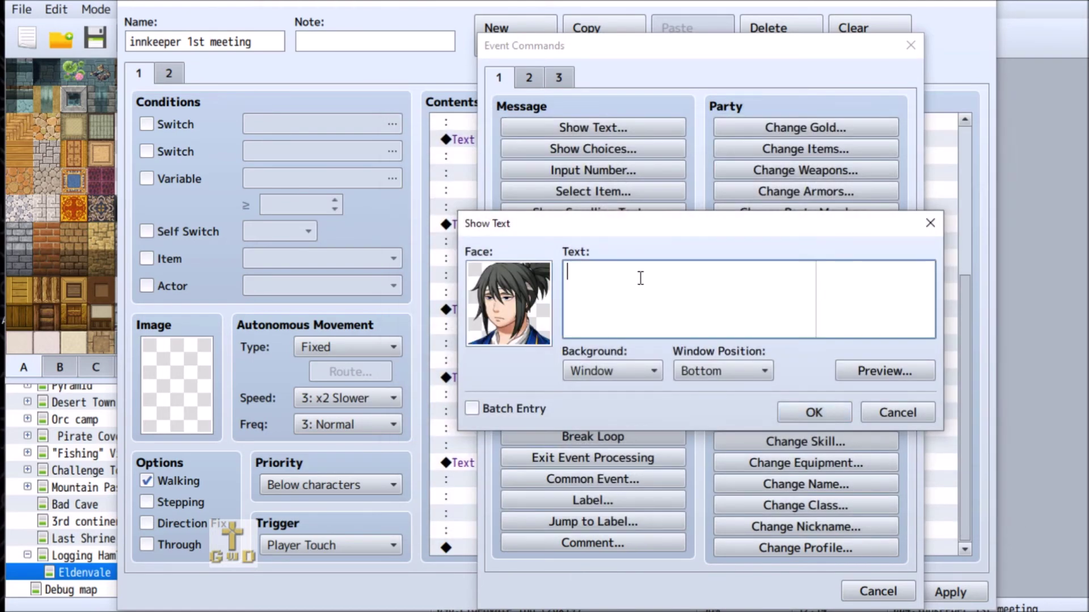
Step: Enter only the speaker name "\N[4]:" in Solomon's message and save it above Elizabeth's closing message
text(\N[4]:)
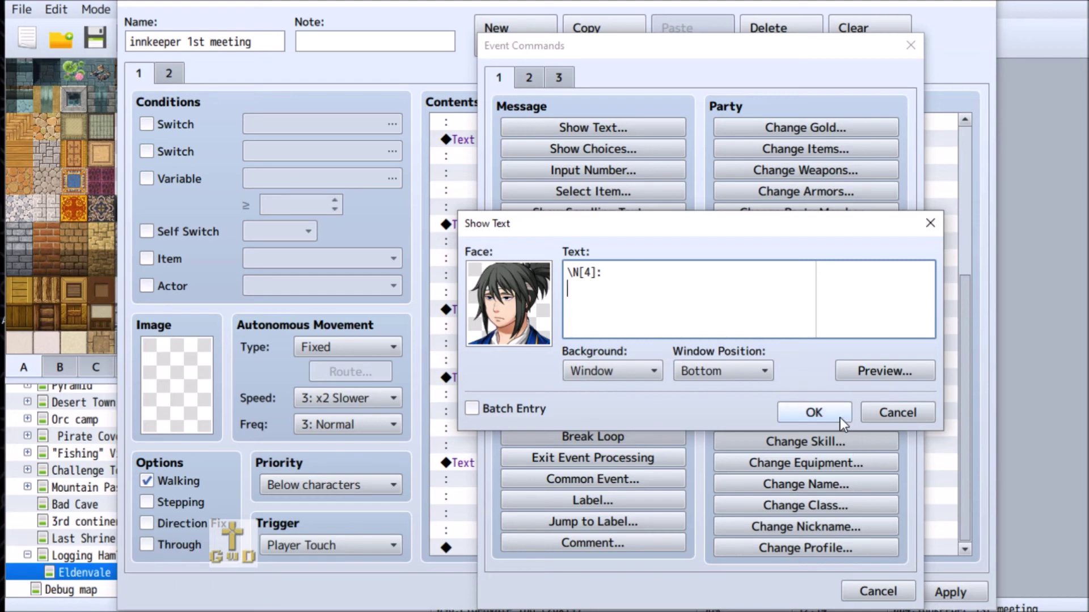
click(815, 413)
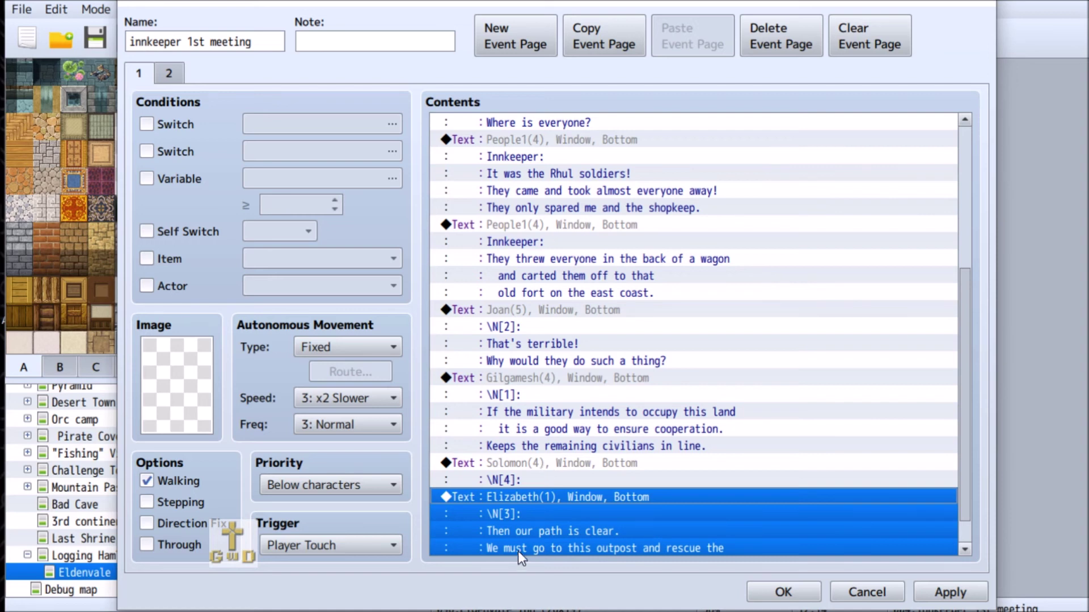
scroll(643, 499, down, 2)
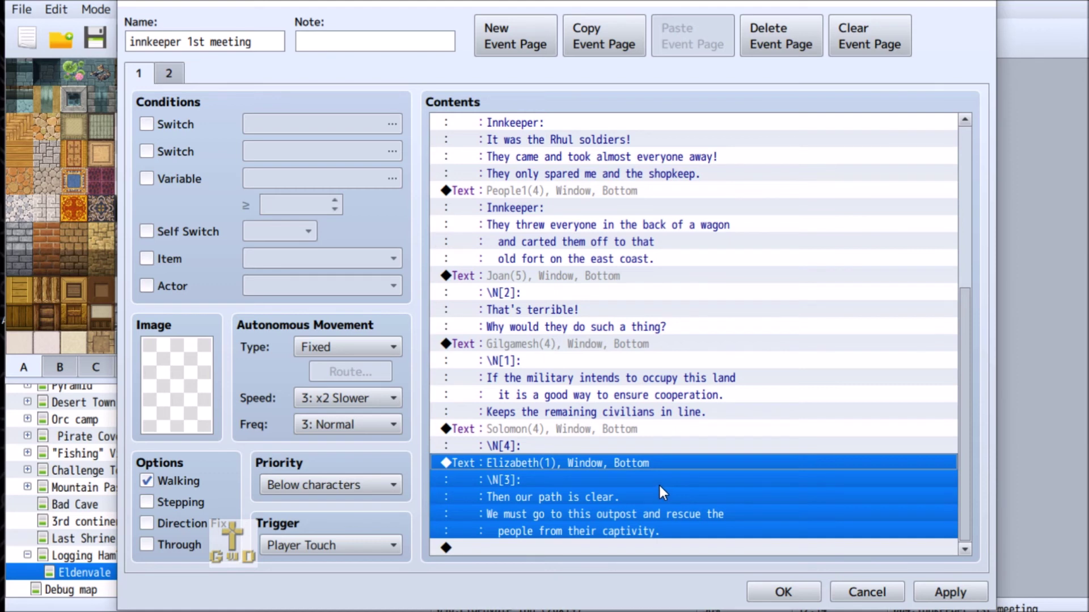
Step: Insert a Show Text message above Solomon's on page 1, using the mustached man's portrait from People1
click(547, 430)
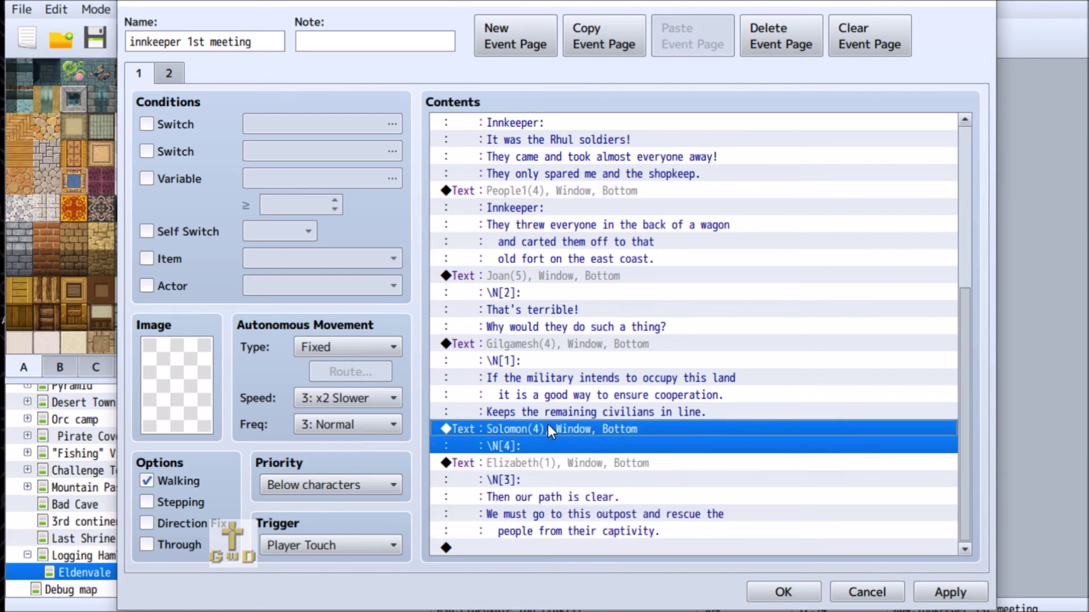
key(Insert)
click(579, 130)
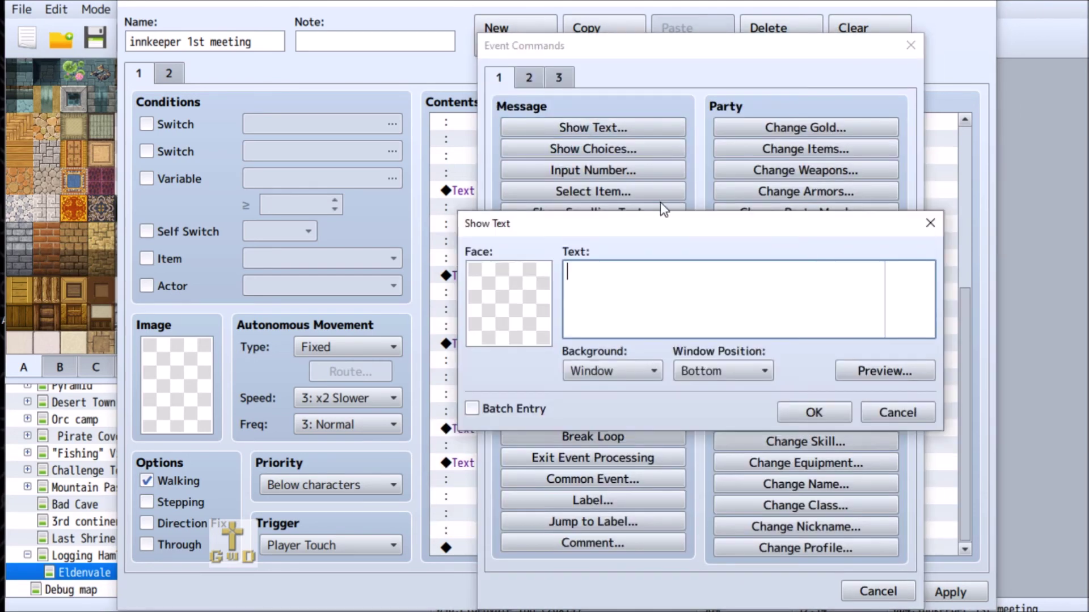
double_click(536, 288)
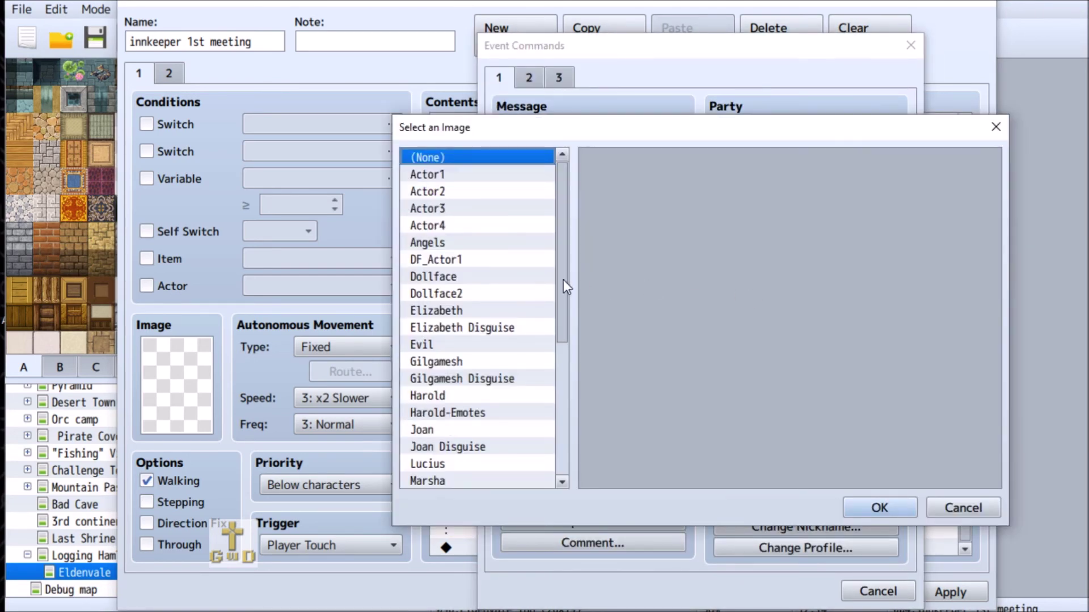
scroll(564, 281, down, 3)
click(443, 395)
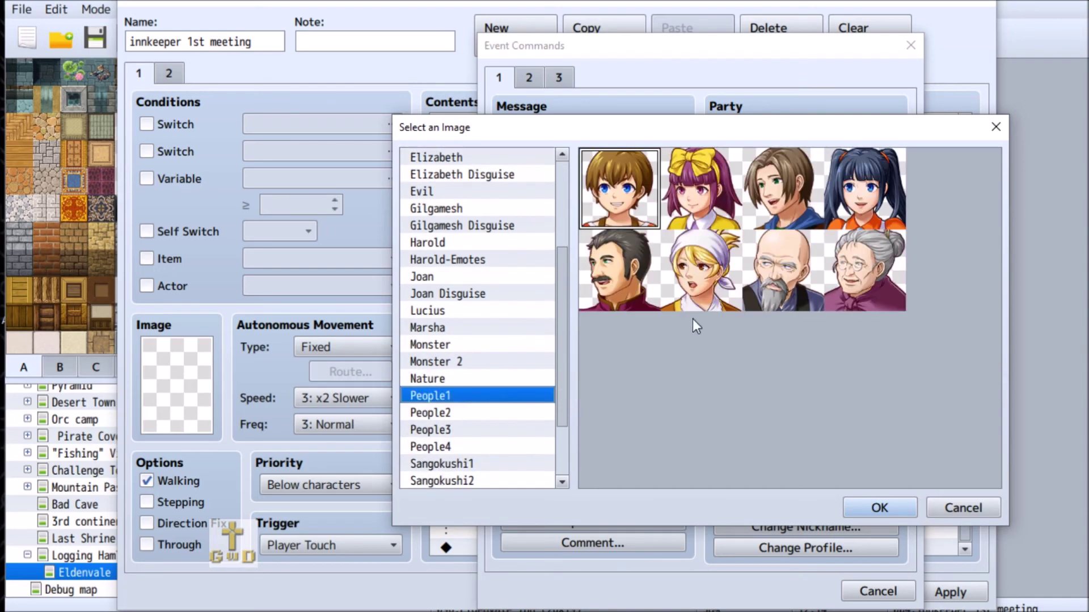
double_click(742, 188)
Step: Enter only the speaker name "Innkeeper:" in the message above Solomon's and apply the event changes
click(659, 264)
text(Innkeeper)
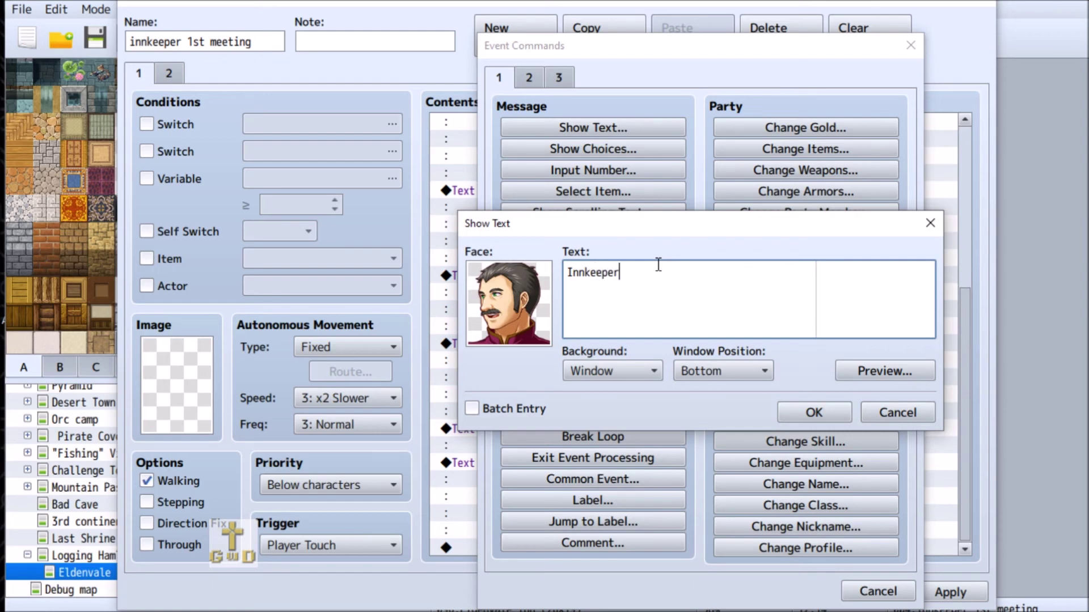
text(:)
click(833, 411)
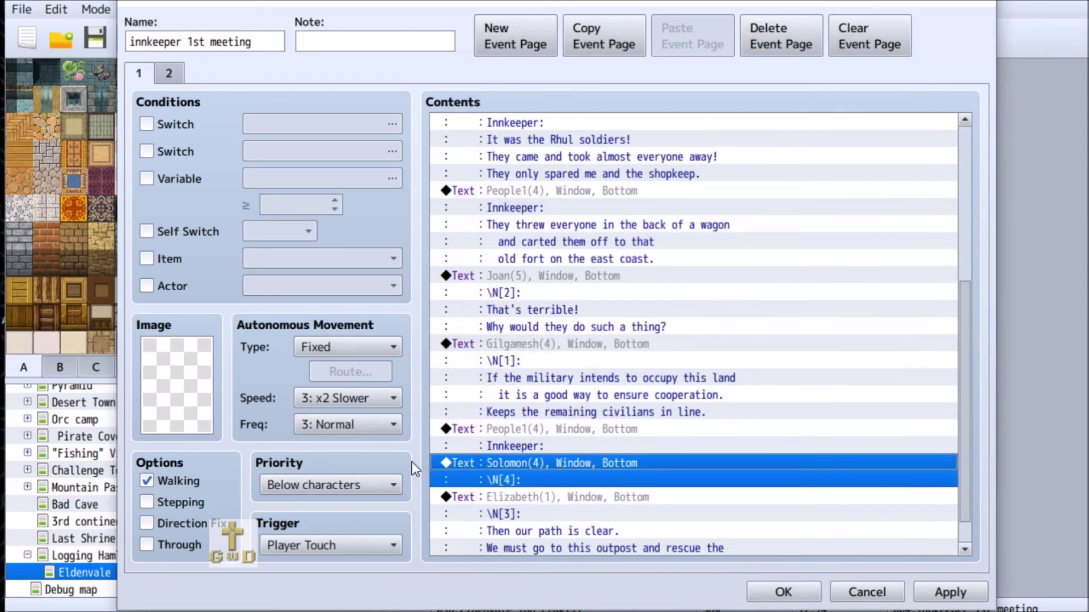
click(948, 591)
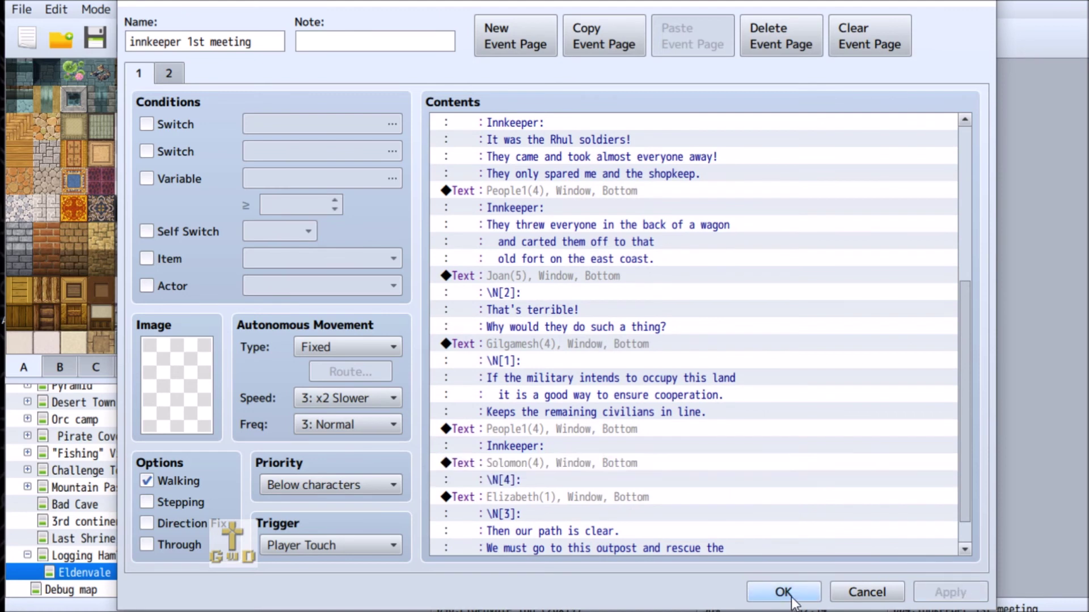
Step: Add a Show Text message after Elizabeth's closing message on page 1, using the mustached man's portrait from People1
click(160, 70)
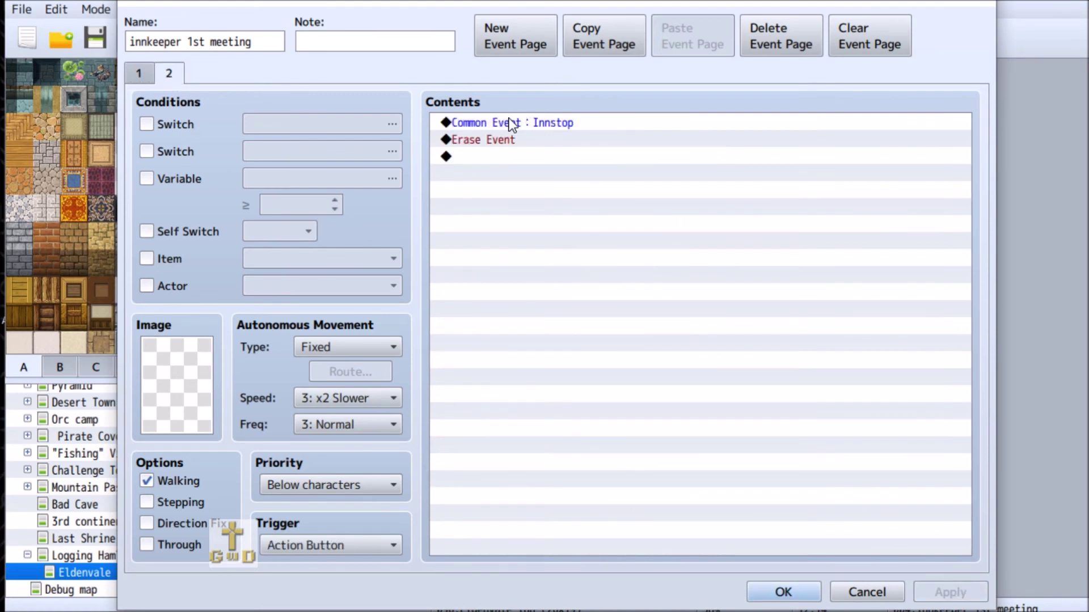
click(140, 71)
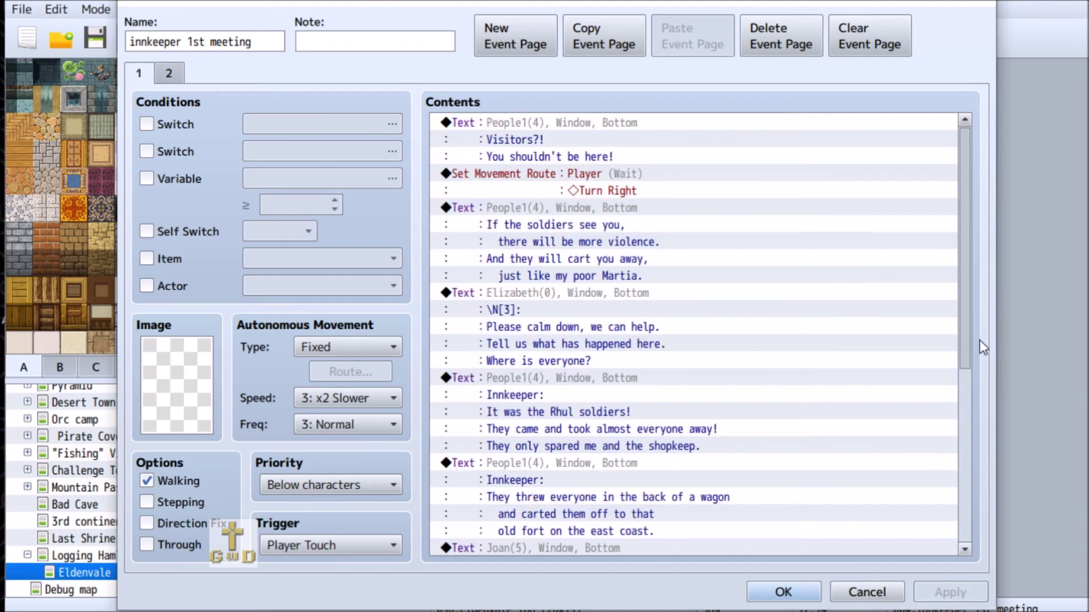
drag(965, 332, 965, 499)
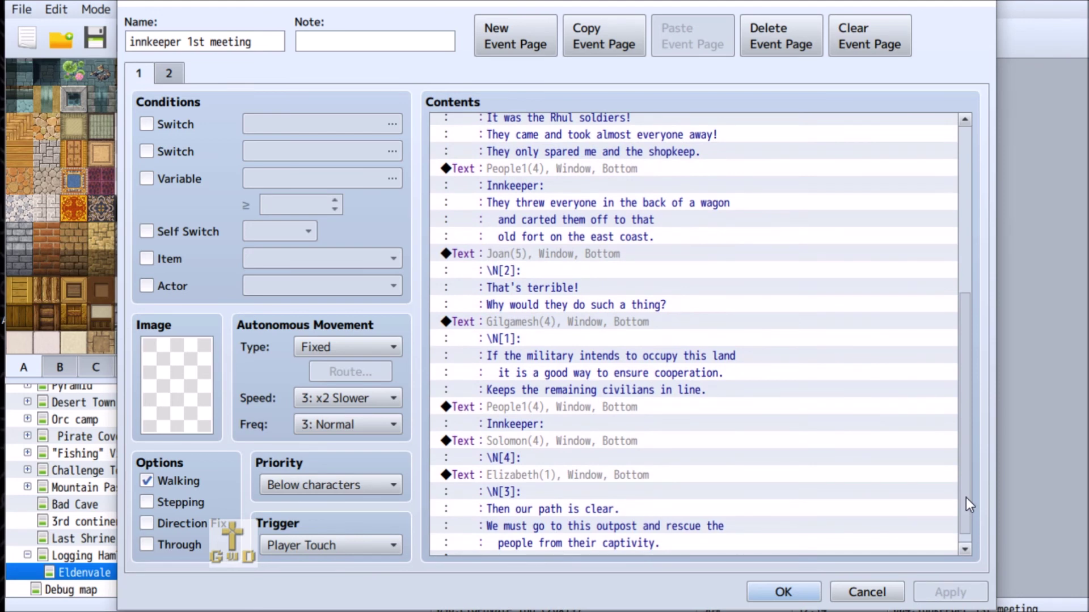
scroll(965, 497, down, 1)
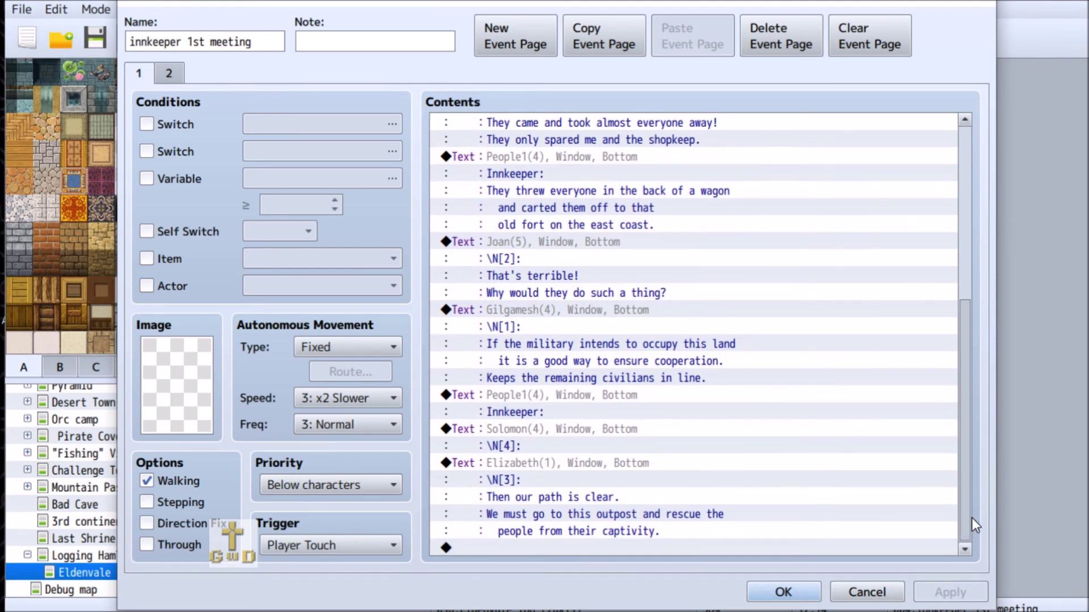
double_click(517, 546)
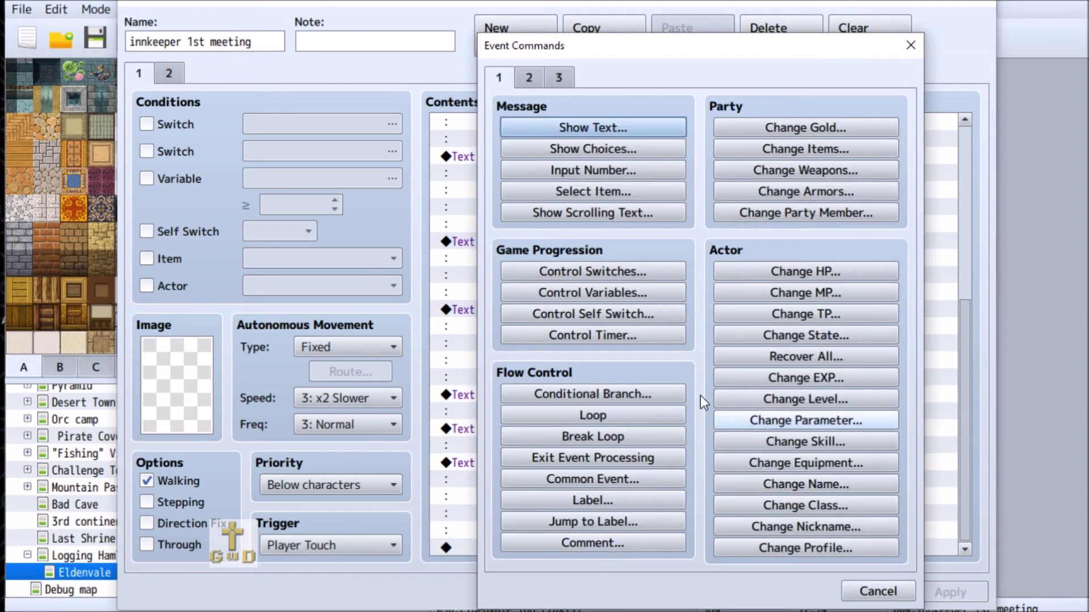
click(593, 135)
double_click(545, 325)
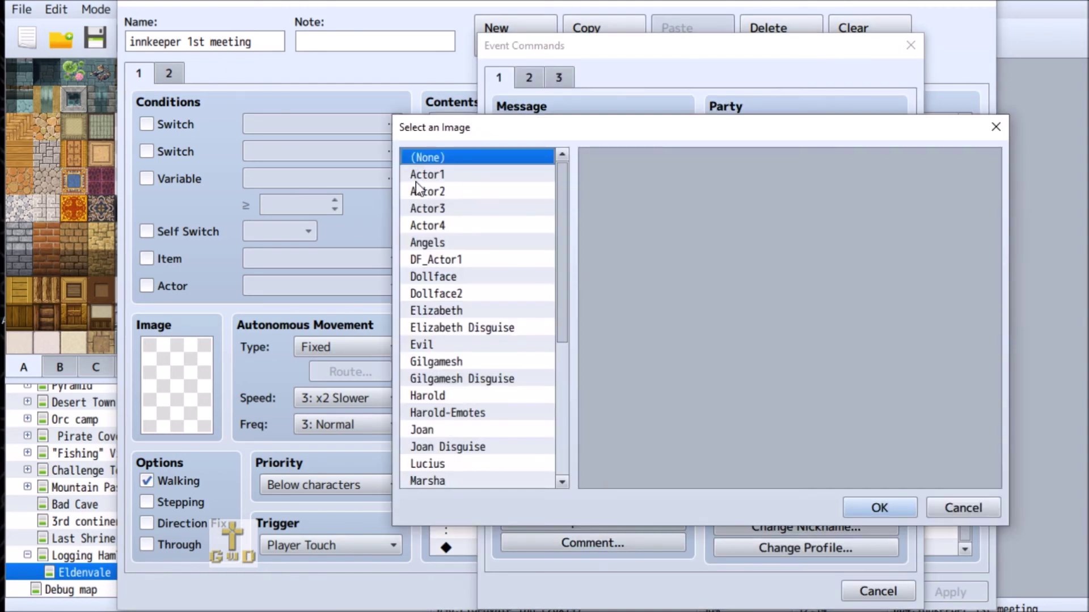
scroll(516, 411, down, 3)
click(474, 429)
click(614, 265)
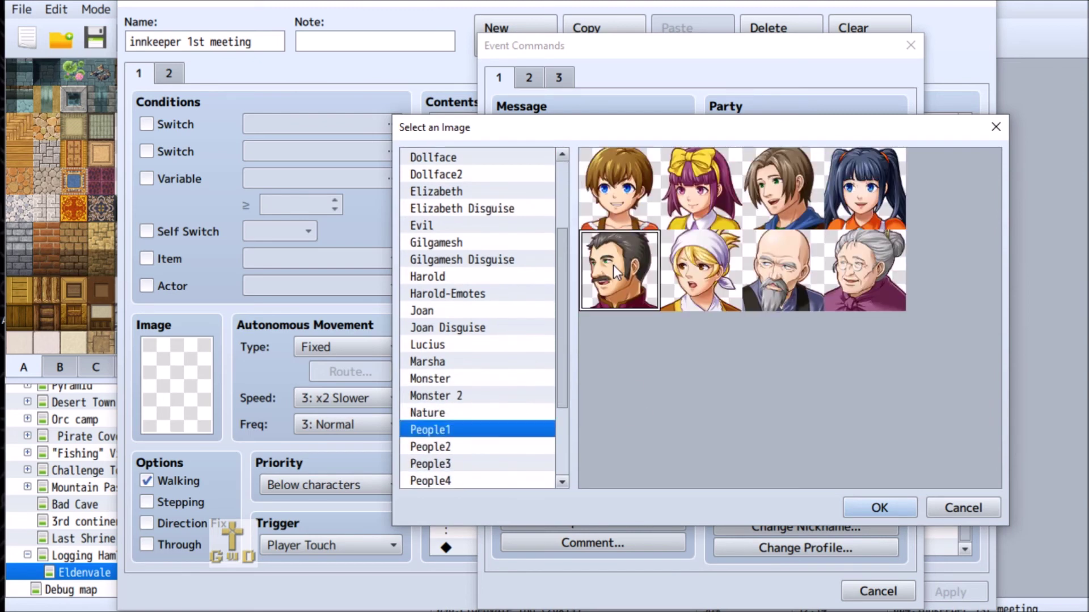
double_click(638, 271)
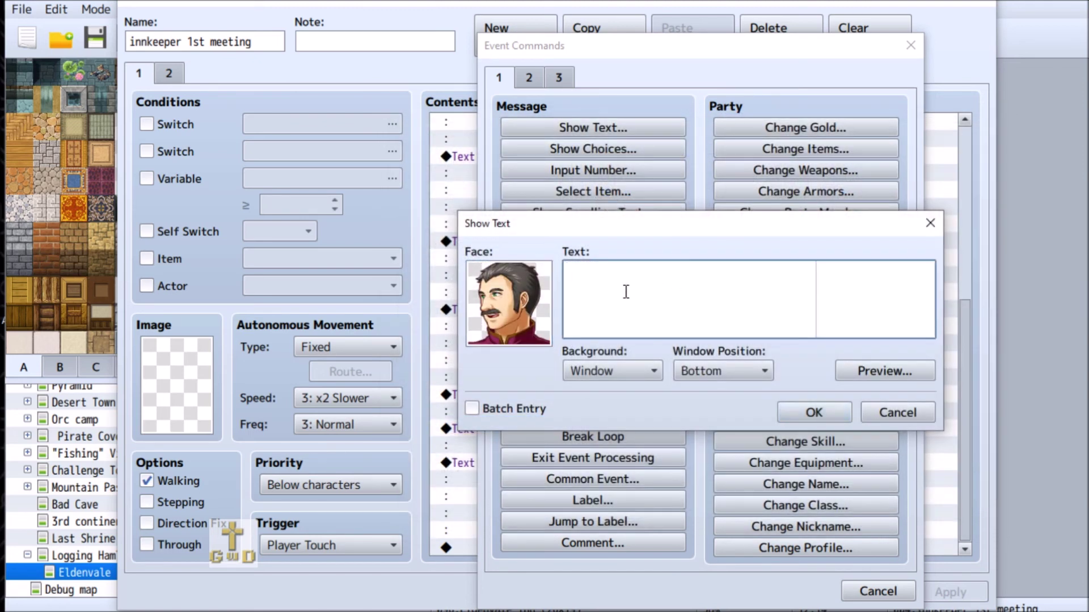
Step: Enter only the speaker name "Innkeeper:" in the closing message and save the event
text(Innkeeper:)
click(800, 413)
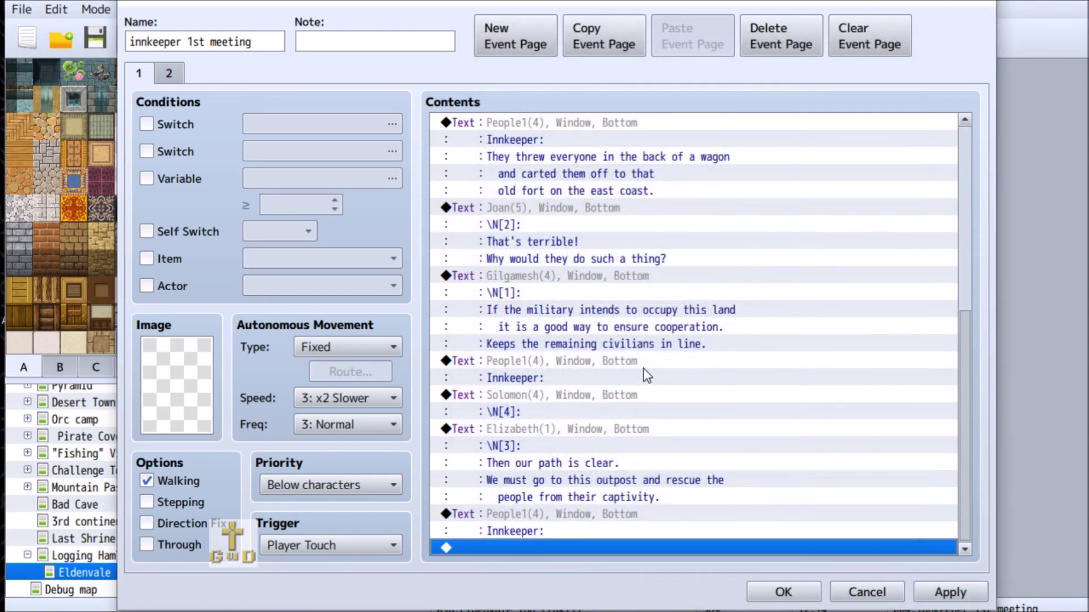
click(932, 591)
click(779, 589)
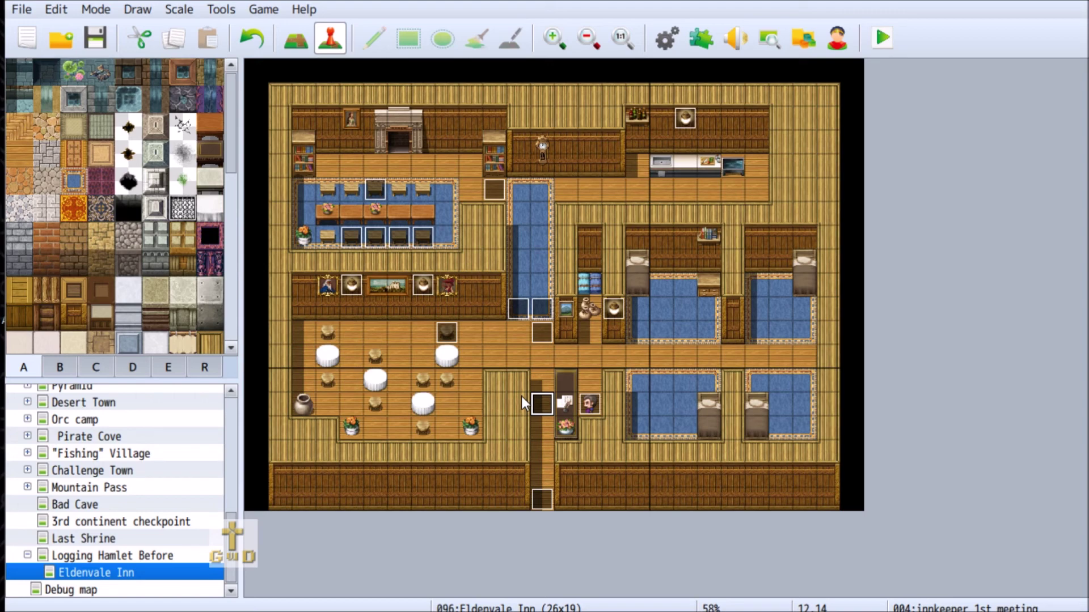
Step: Reopen the innkeeper 1st meeting event and end page 1 with a command turning Self Switch A ON
right_click(542, 401)
click(815, 417)
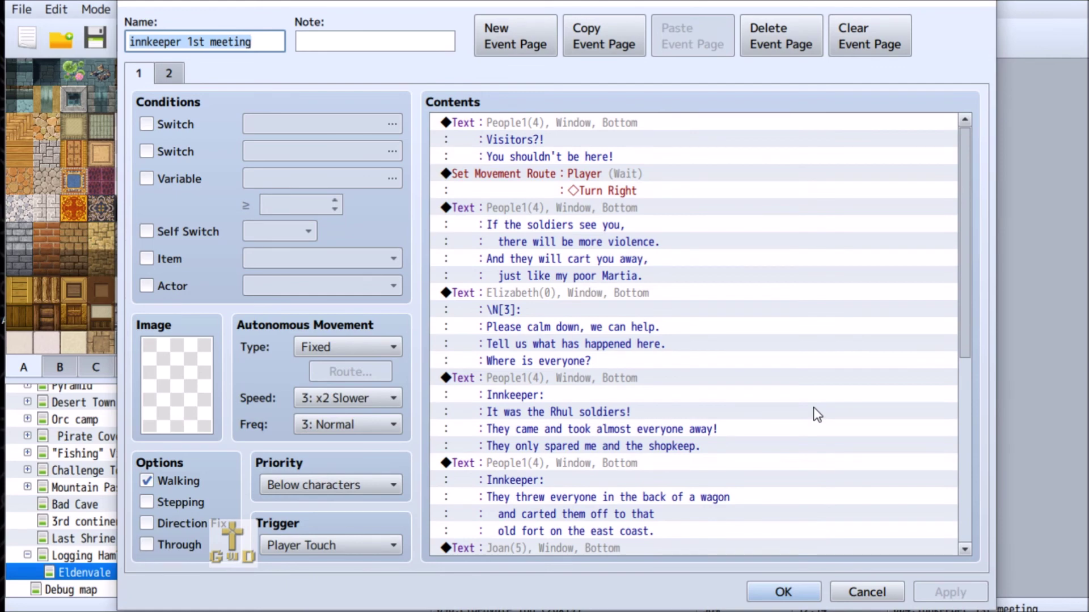
scroll(813, 407, down, 4)
scroll(813, 407, down, 2)
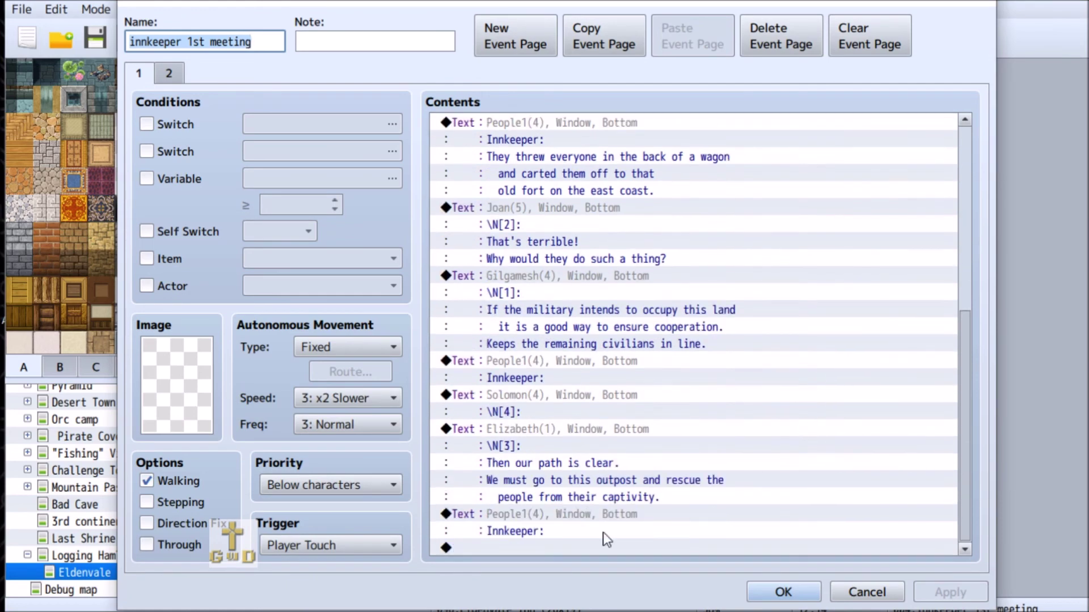
click(542, 547)
double_click(542, 547)
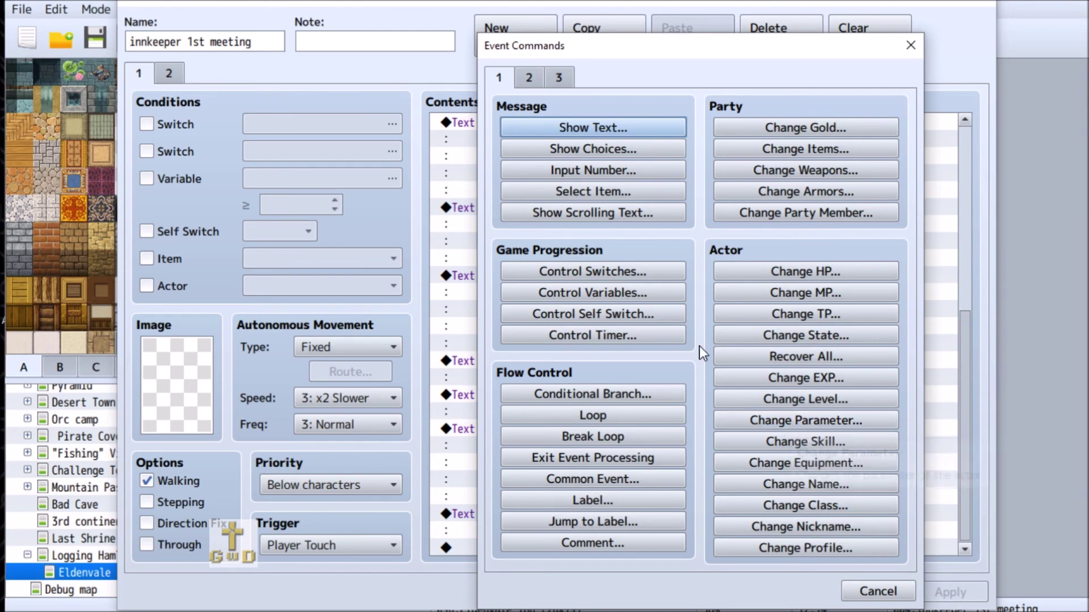
click(611, 315)
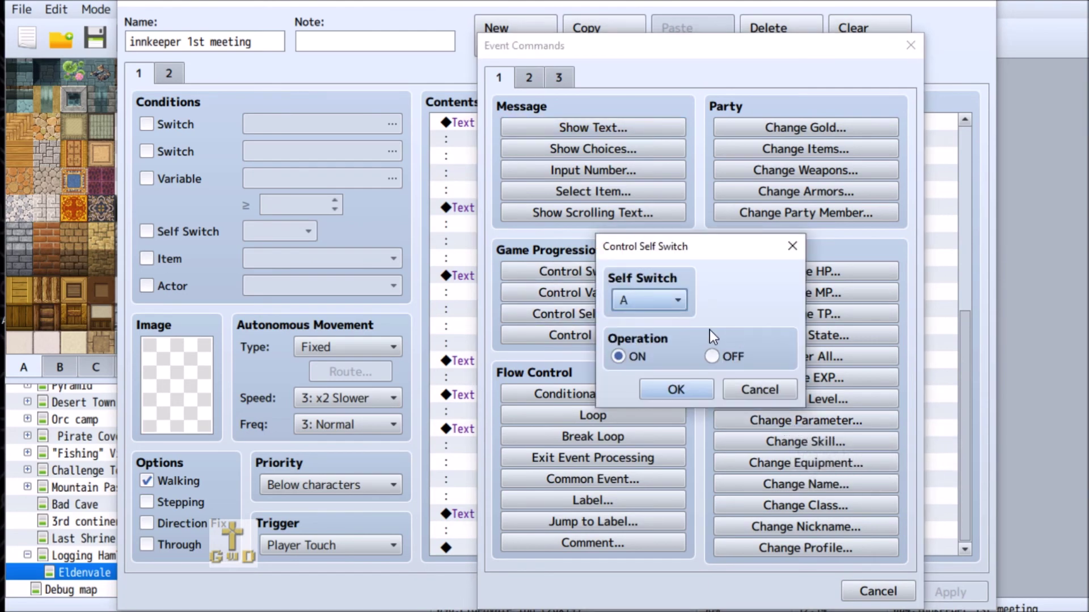
click(675, 389)
Step: Make page 2 require Self Switch A, remove its Erase Event command and apply the changes
click(169, 73)
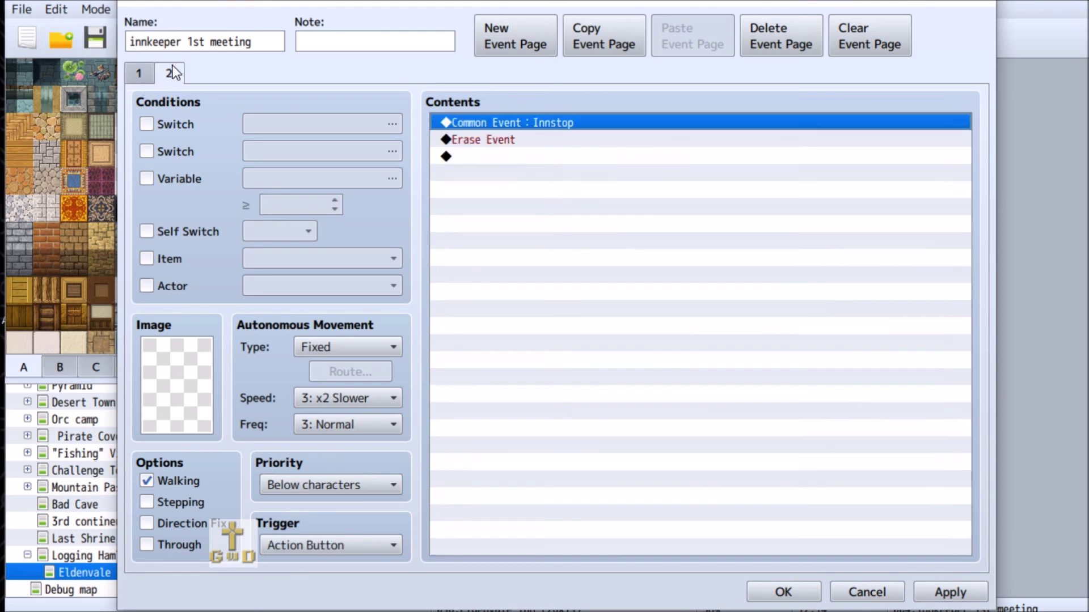
click(154, 232)
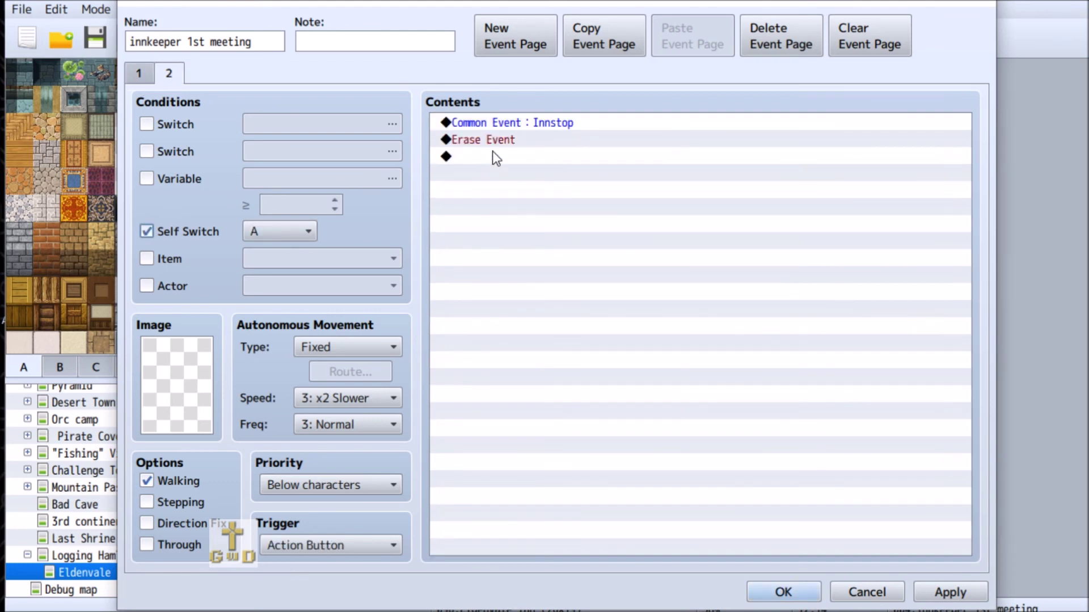
right_click(486, 136)
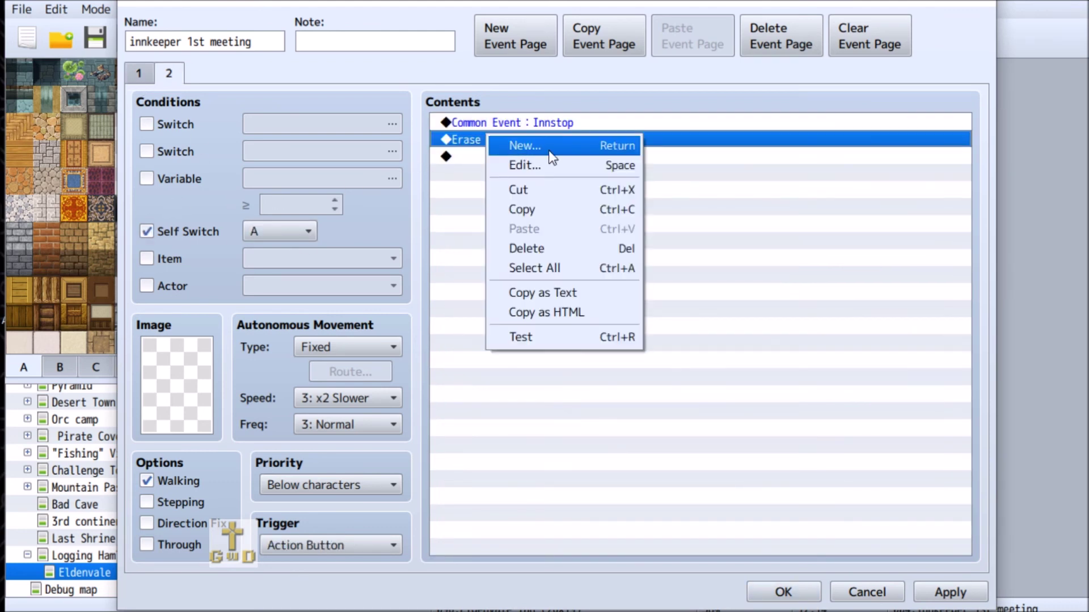
click(596, 191)
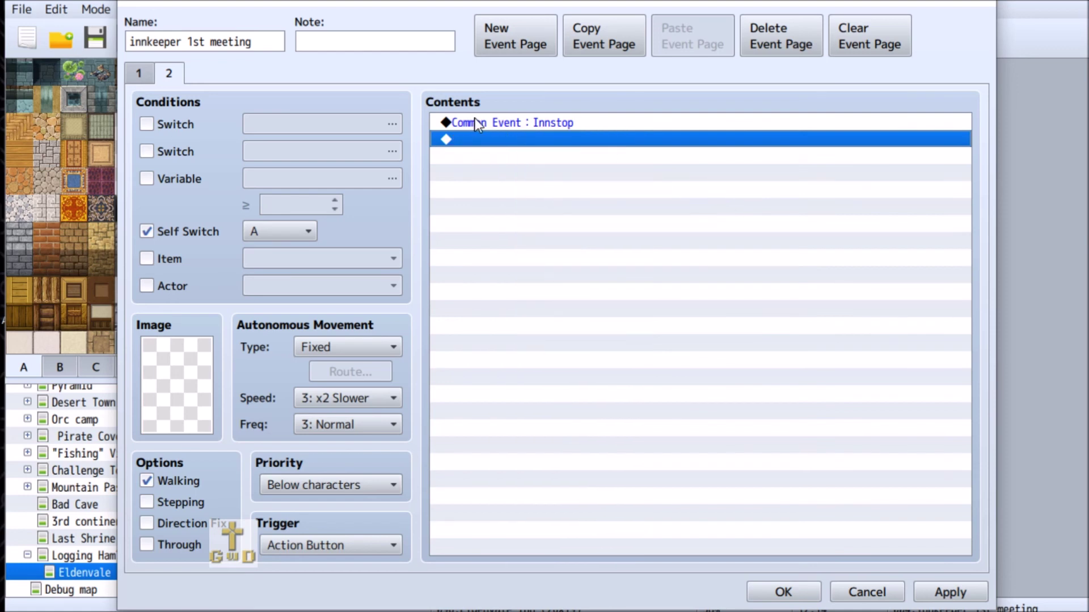
click(954, 592)
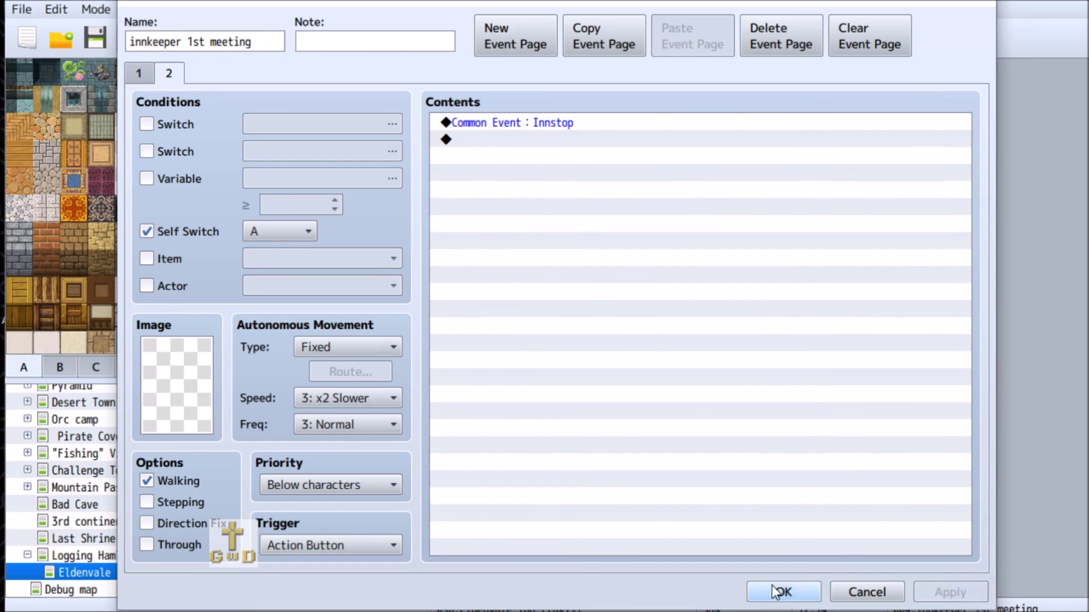
Step: Insert a Show Text message above the Innstop common event on page 2, with the mustached man's portrait from People1
double_click(491, 138)
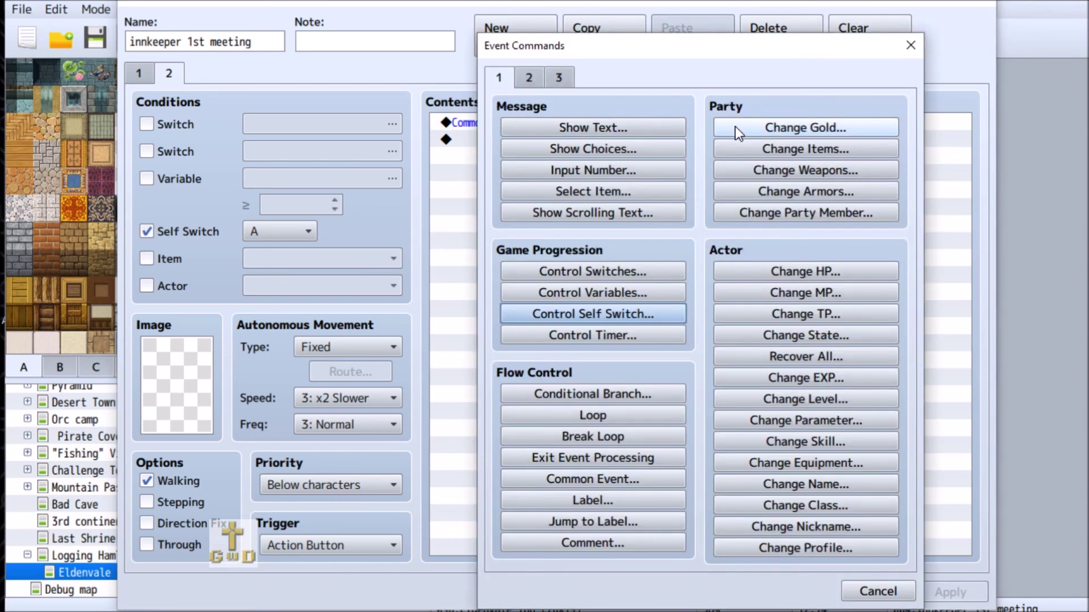
click(592, 127)
double_click(497, 309)
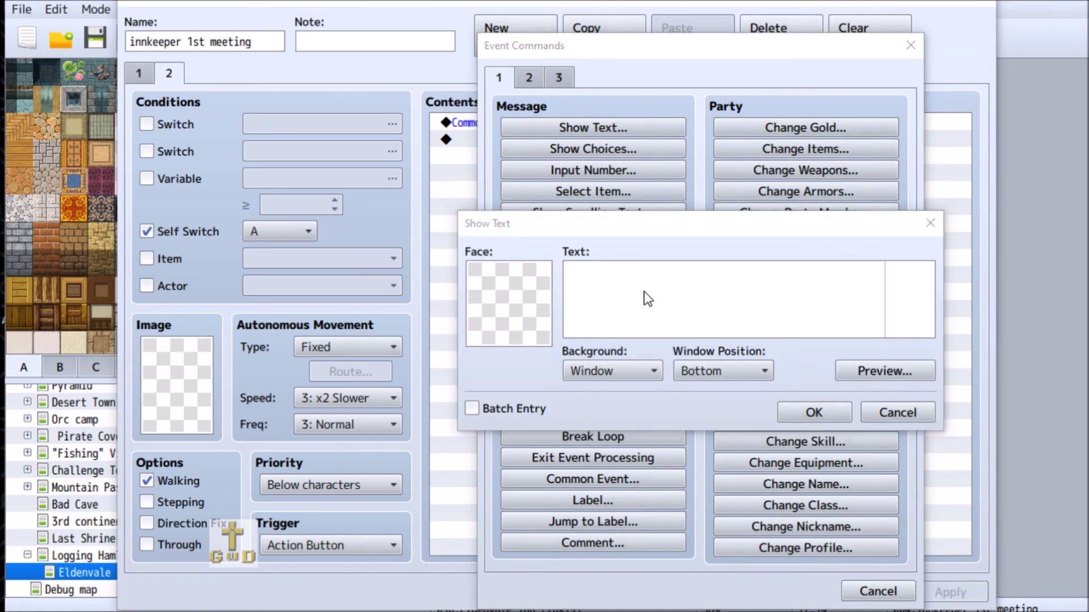
scroll(499, 396, down, 4)
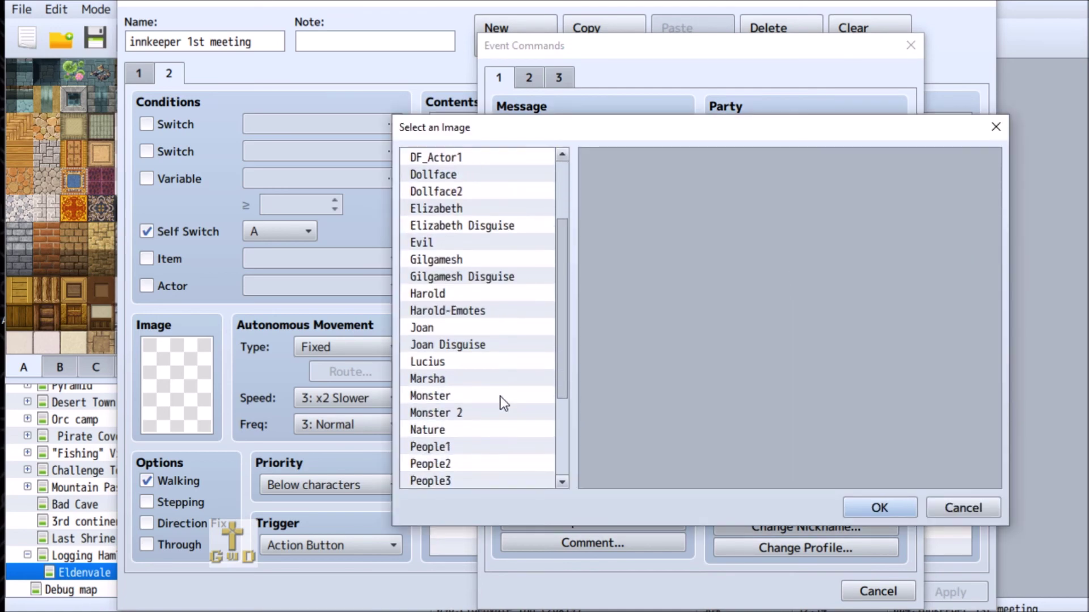
click(467, 360)
double_click(627, 250)
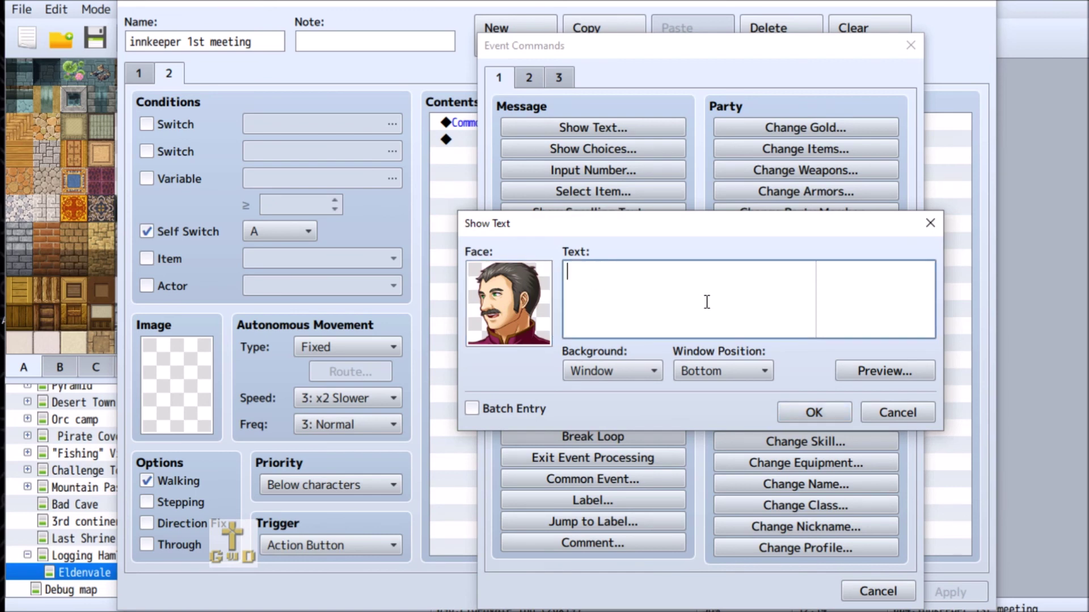
Step: Write the page 2 message: "Innkeeper: Do you need to rest?" and save it
text(Innkeeper:)
key(Return)
text(Do you need to rest)
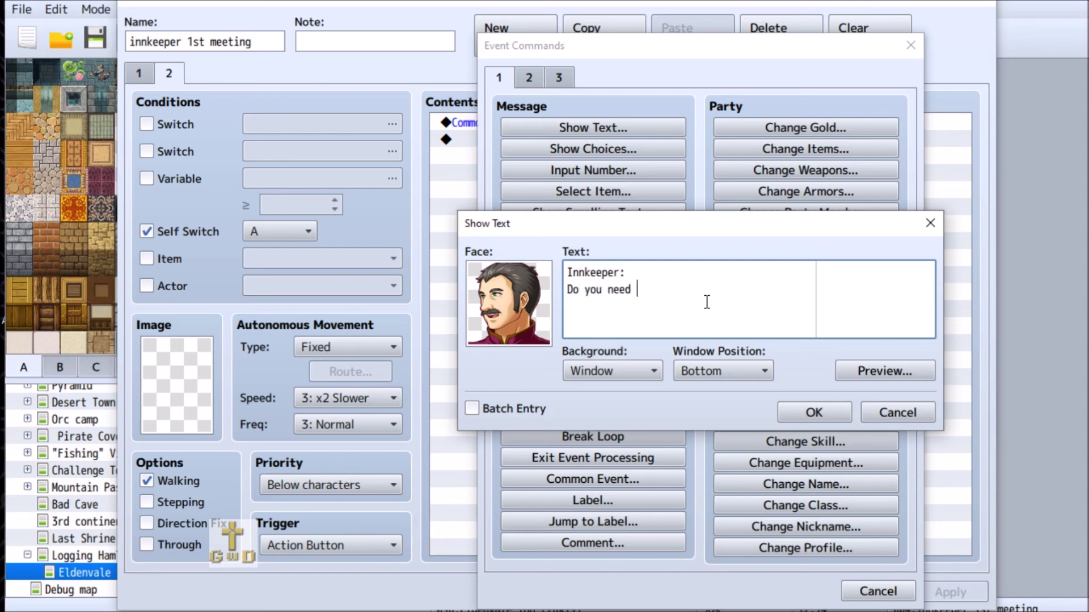
text(?)
click(844, 410)
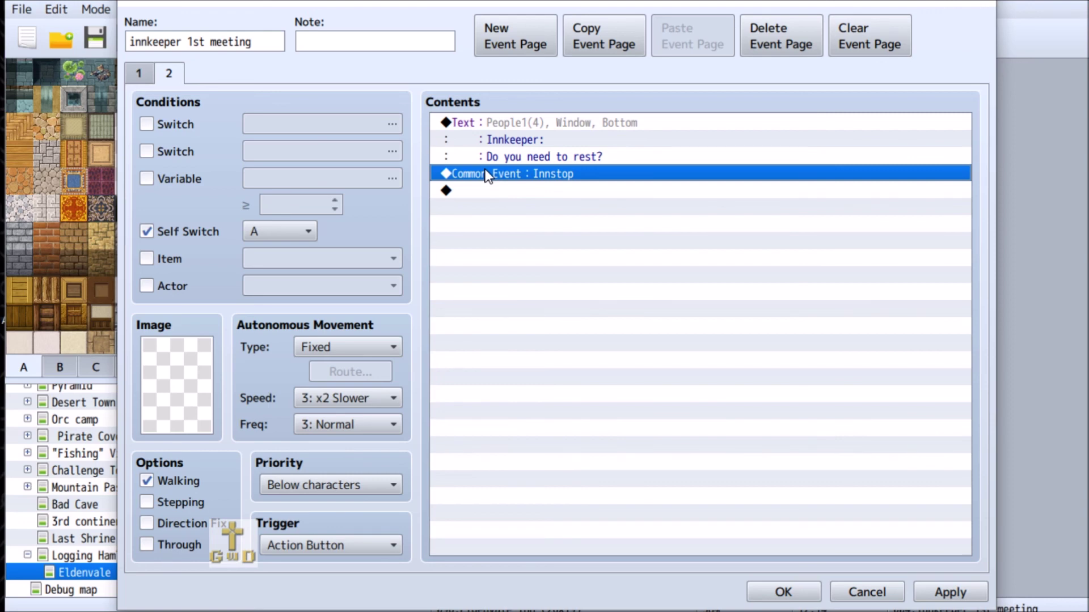
Step: Change the innkeeper's page 2 line to "Quickly now, before you are spotted!" and save the event
click(527, 117)
right_click(528, 117)
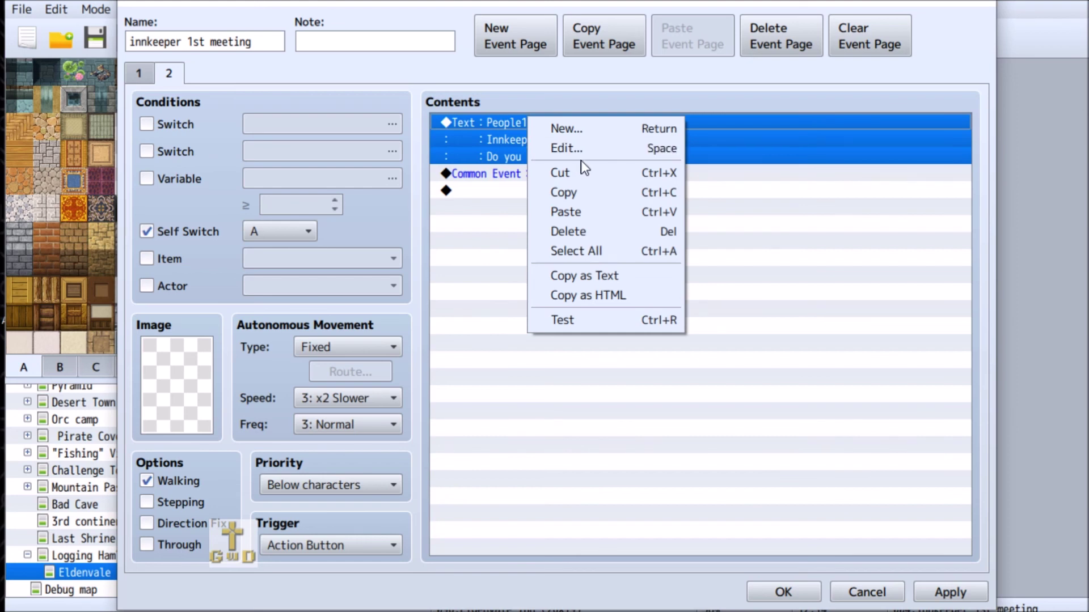
click(580, 149)
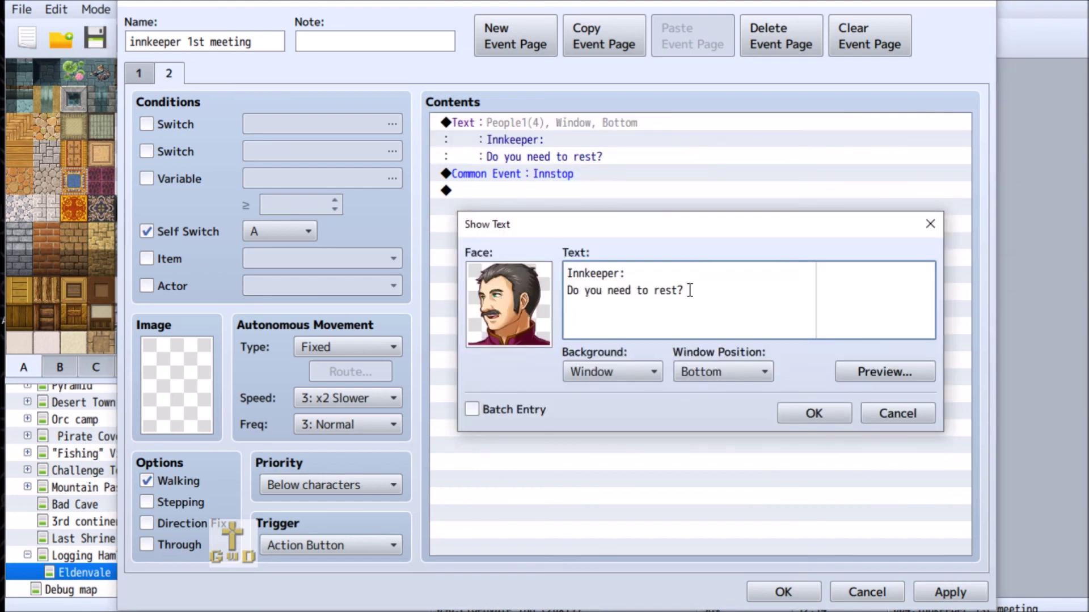
drag(686, 290, 567, 291)
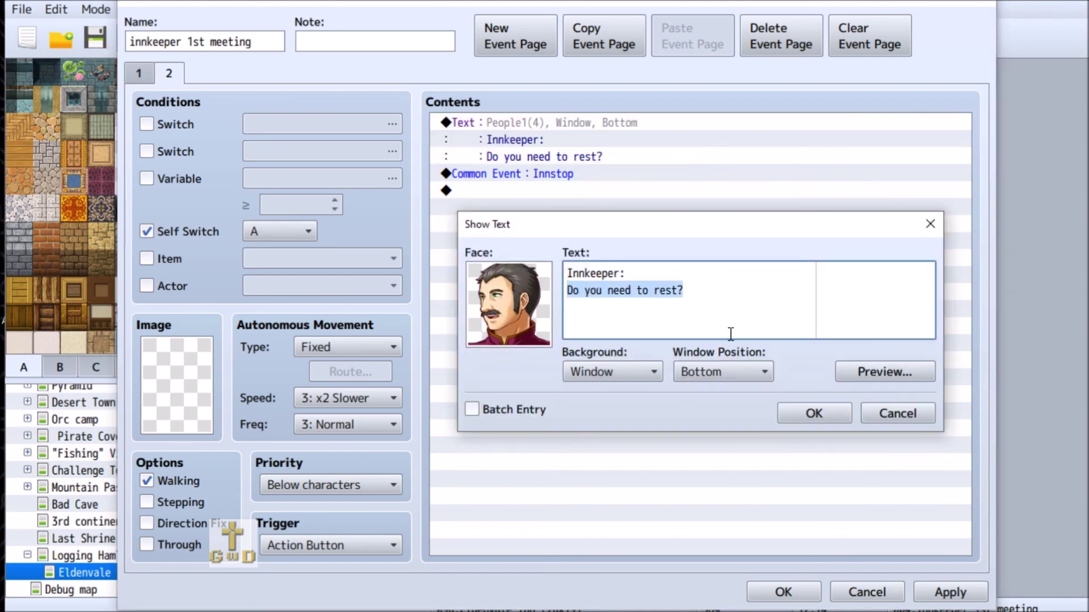
key(Delete)
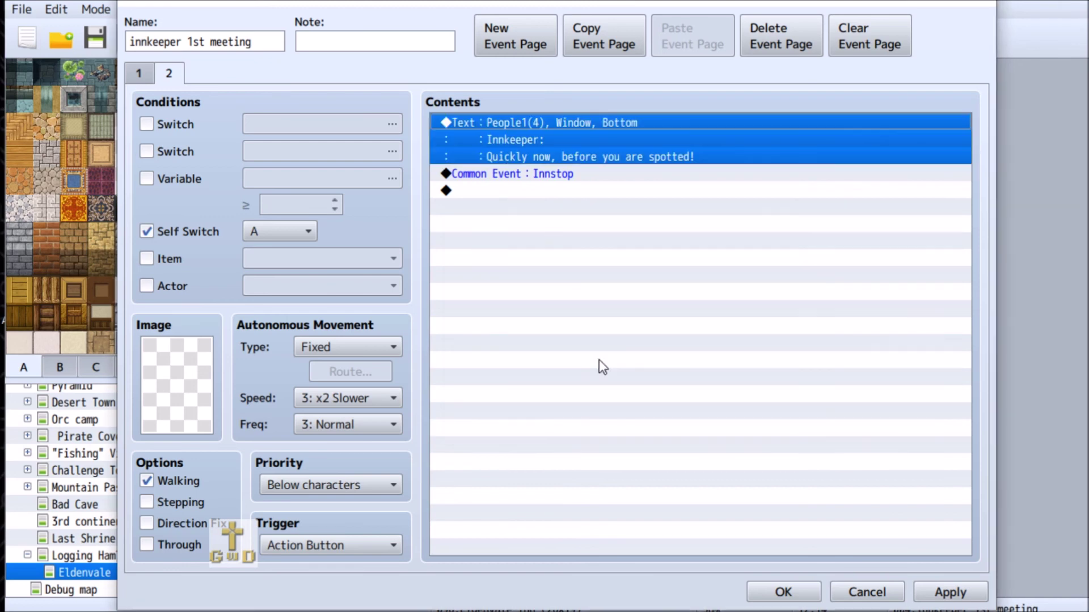
click(539, 258)
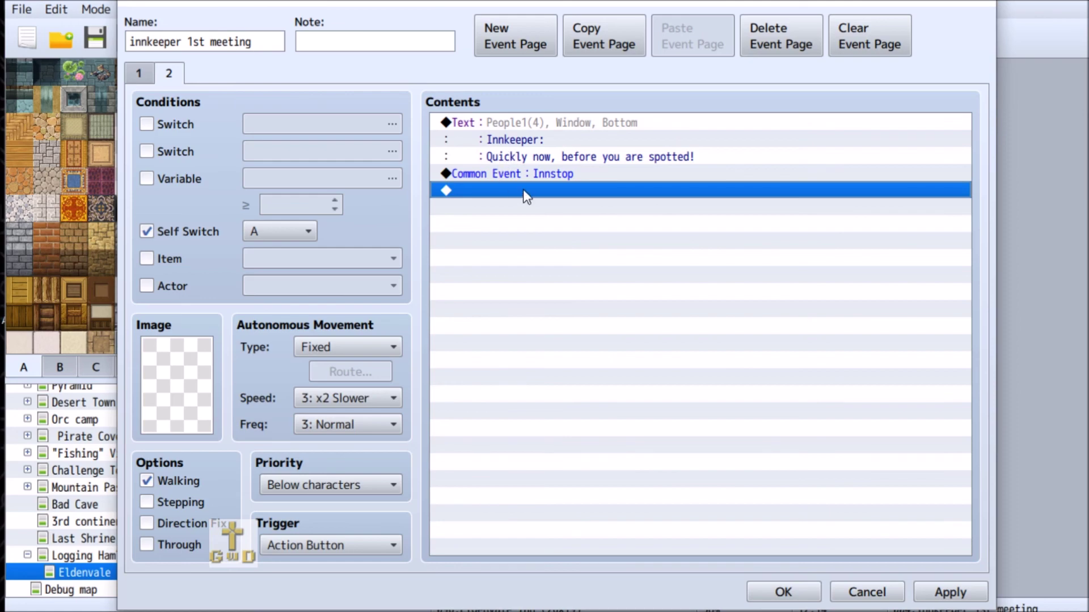
click(936, 592)
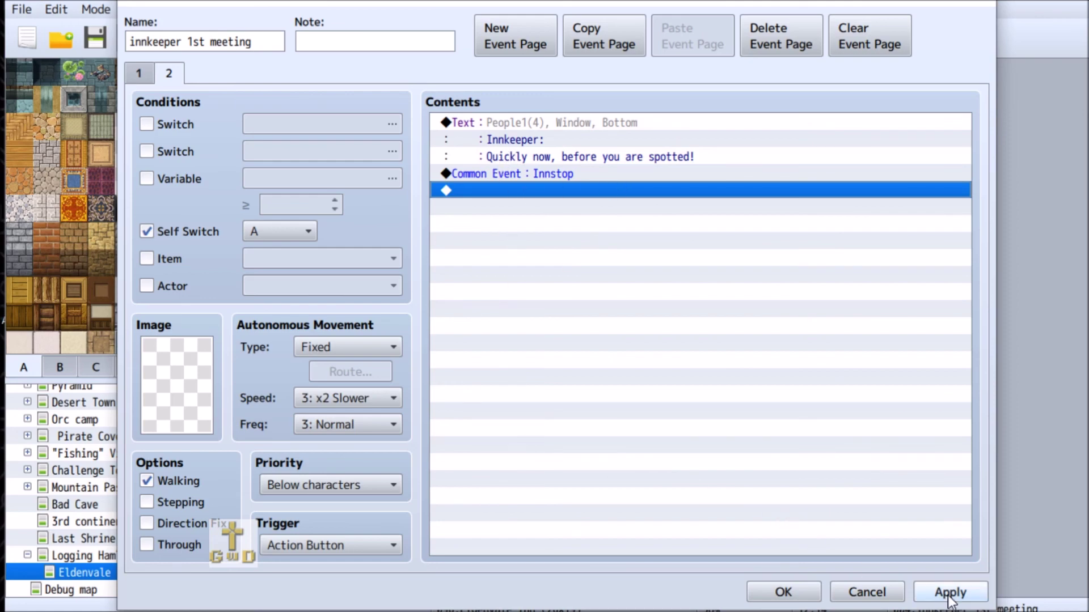
click(783, 592)
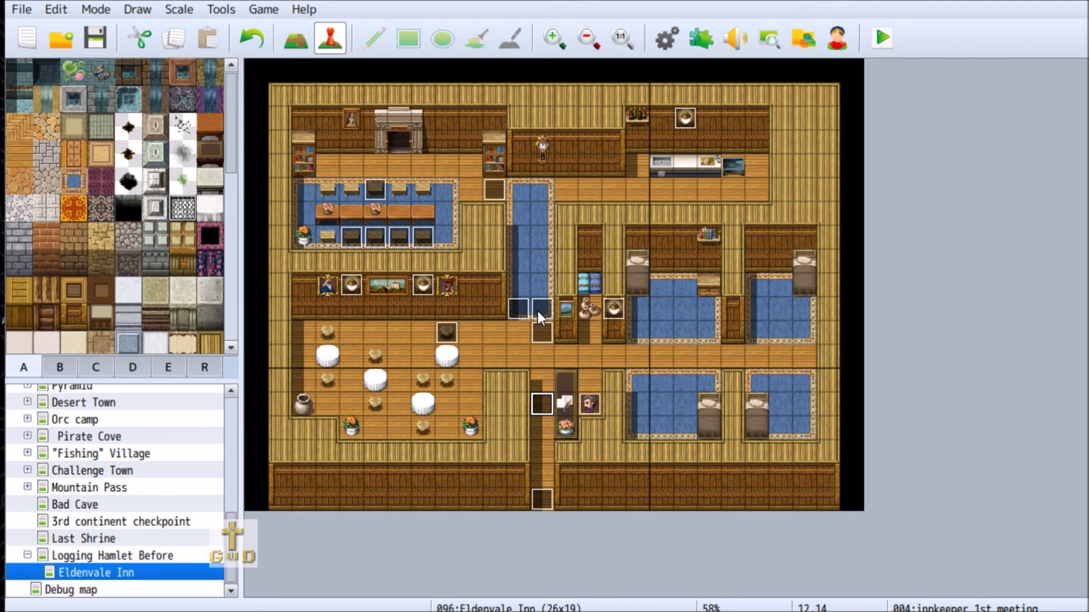
Step: Check the pages of the Return from Battle Shrine and Ships Capt Messenger events in the Before map's inn
right_click(541, 337)
click(584, 349)
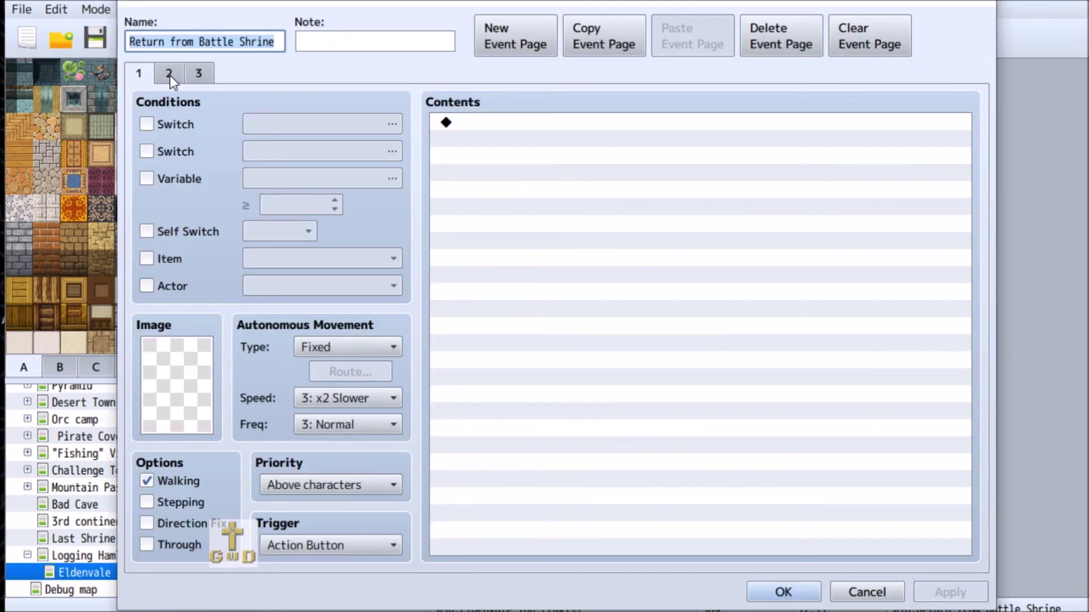
click(169, 75)
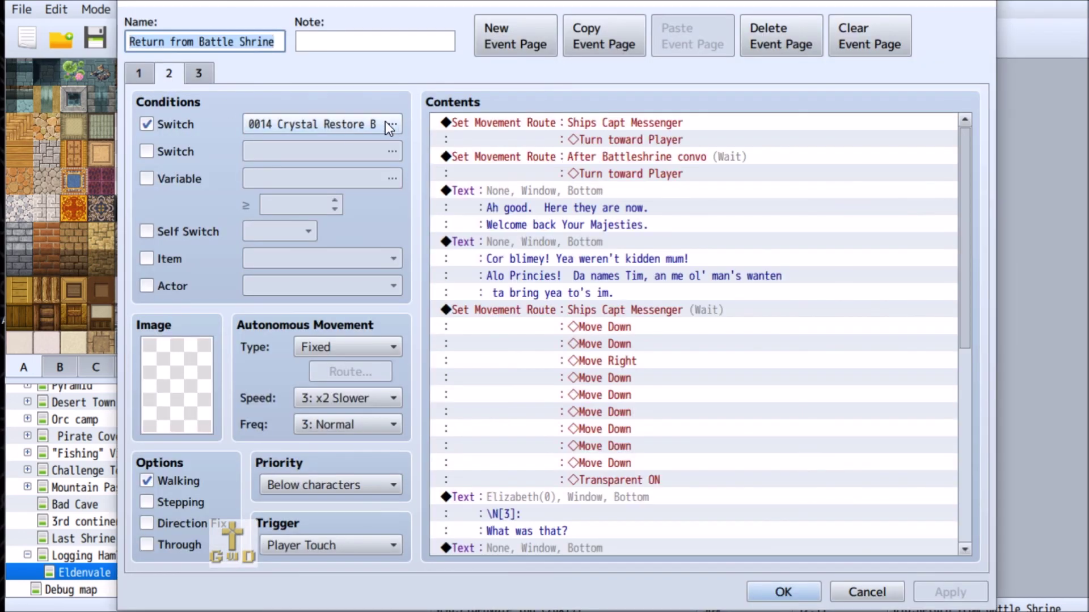
click(198, 75)
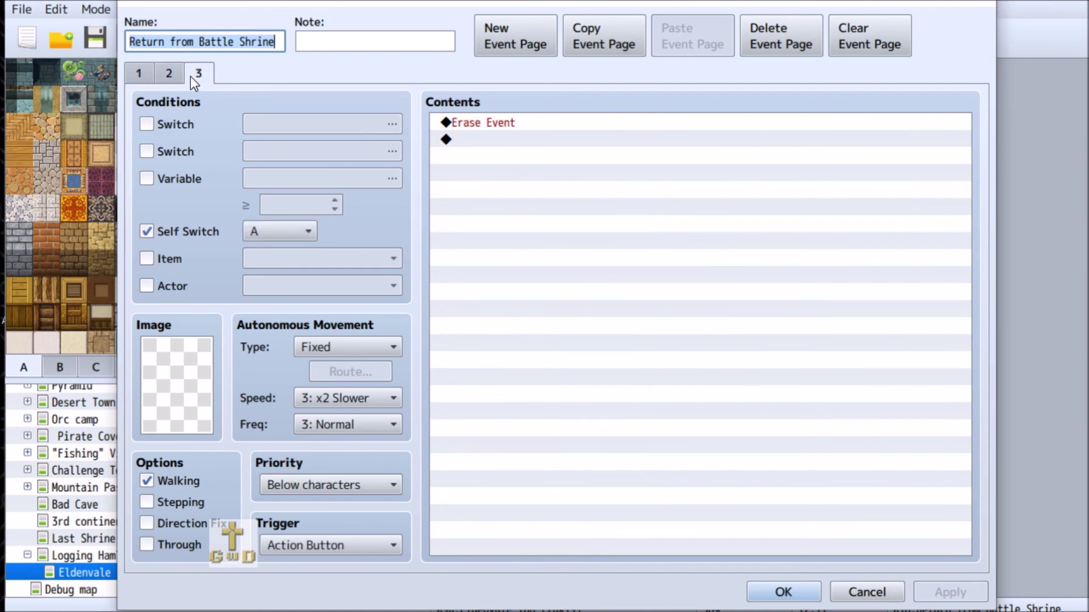
click(866, 592)
right_click(508, 310)
click(589, 324)
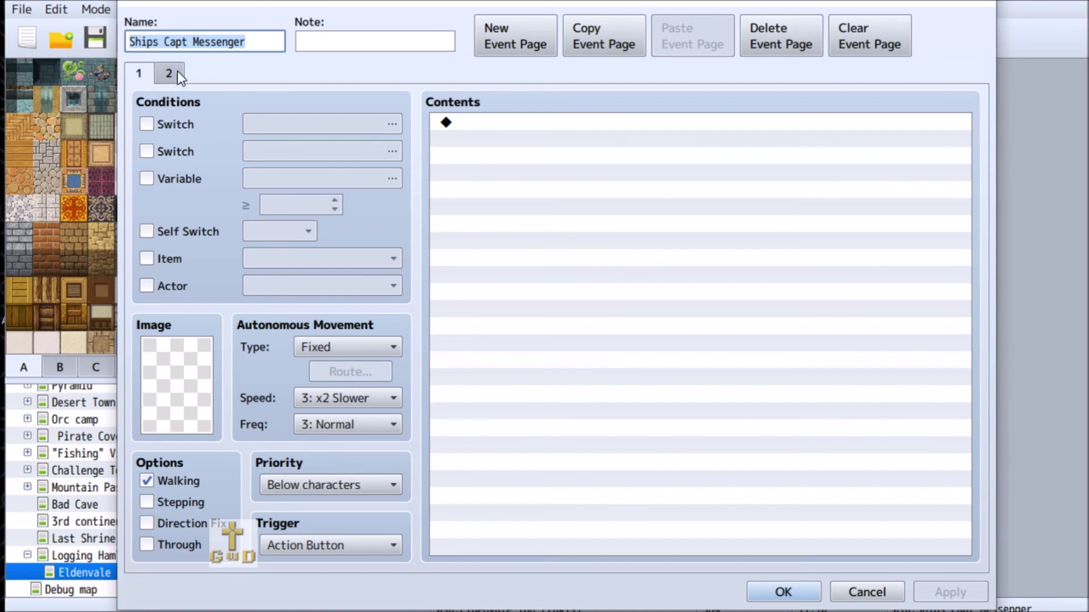
click(170, 73)
click(896, 592)
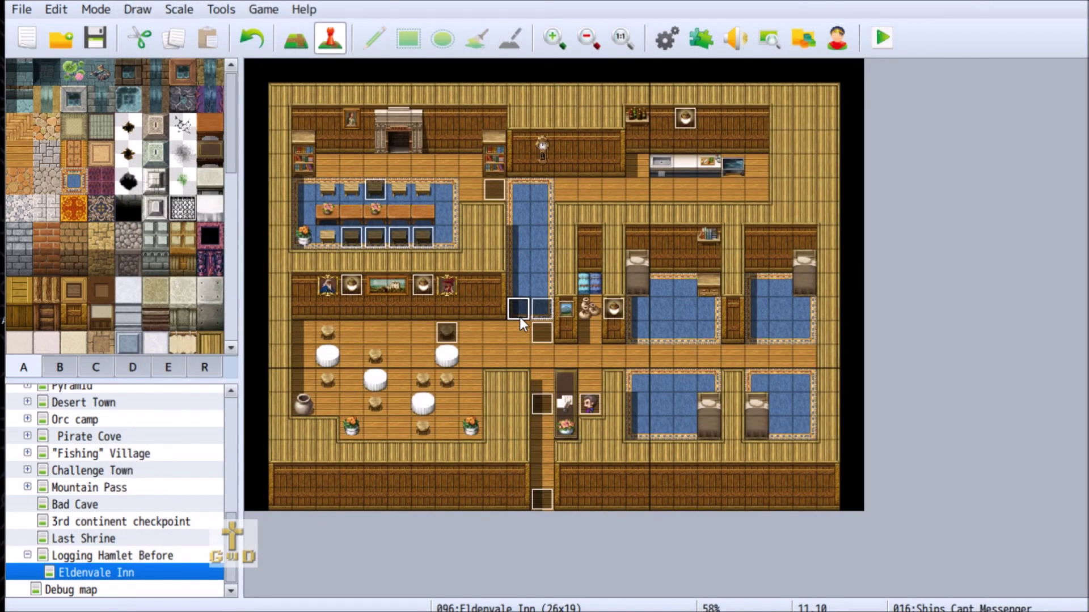
Step: Delete the Ships Capt Messenger and Return from Battle Shrine events from the inn
right_click(513, 298)
click(572, 414)
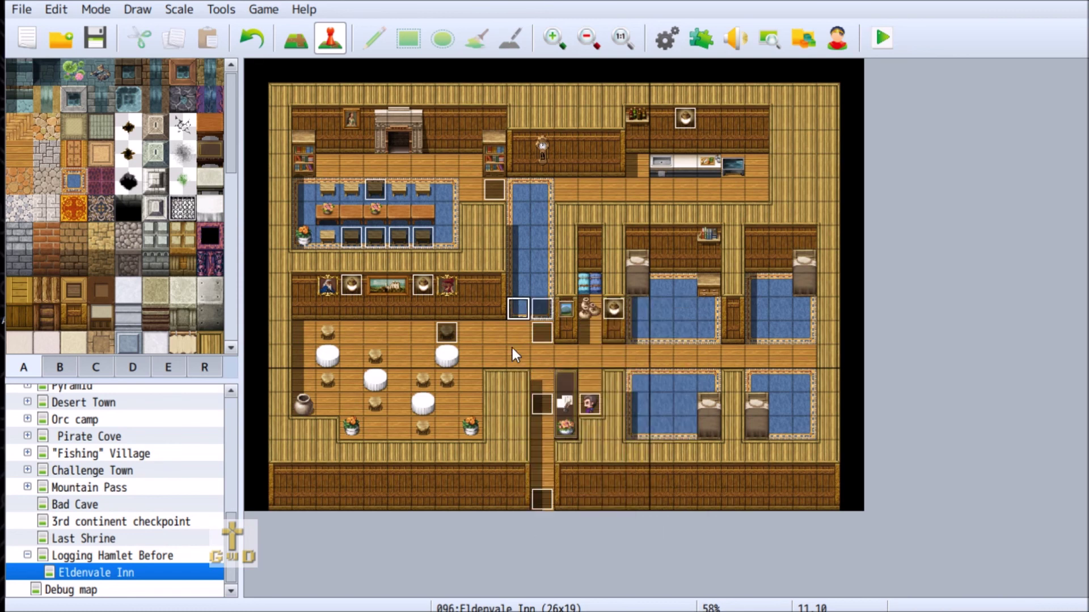
right_click(540, 334)
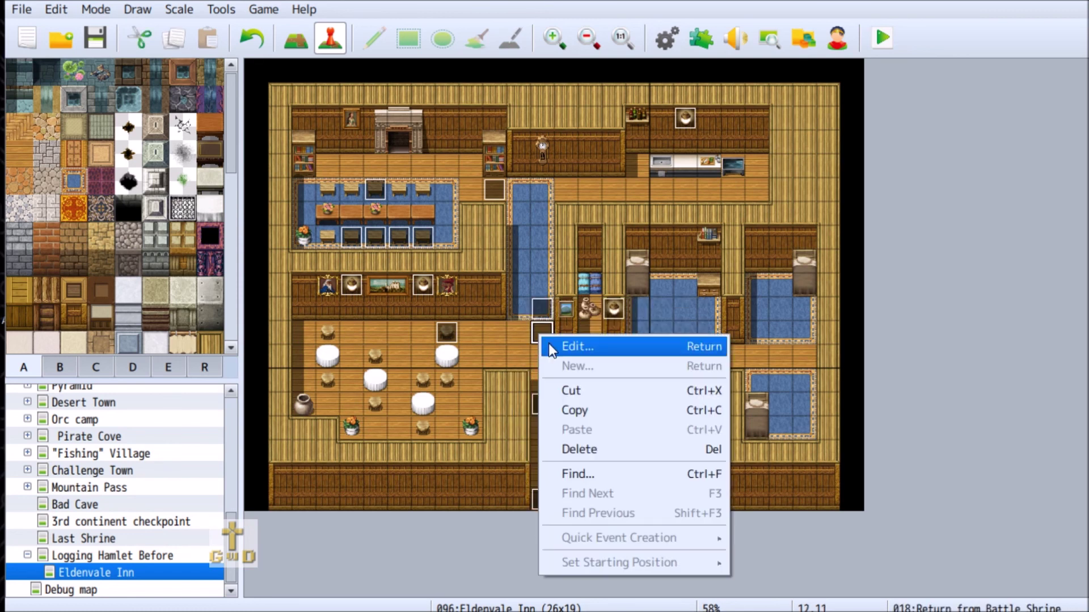
click(606, 460)
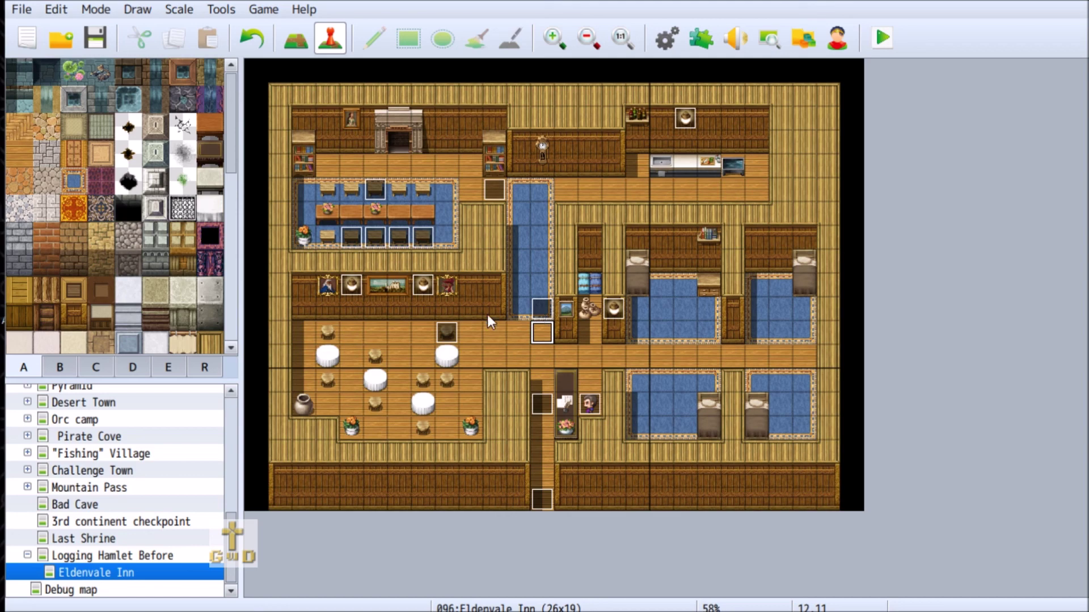
Step: Set the Eldenvale inn exit's Transfer Player destination to Logging Hamlet Before (16,11) and save the event
click(541, 497)
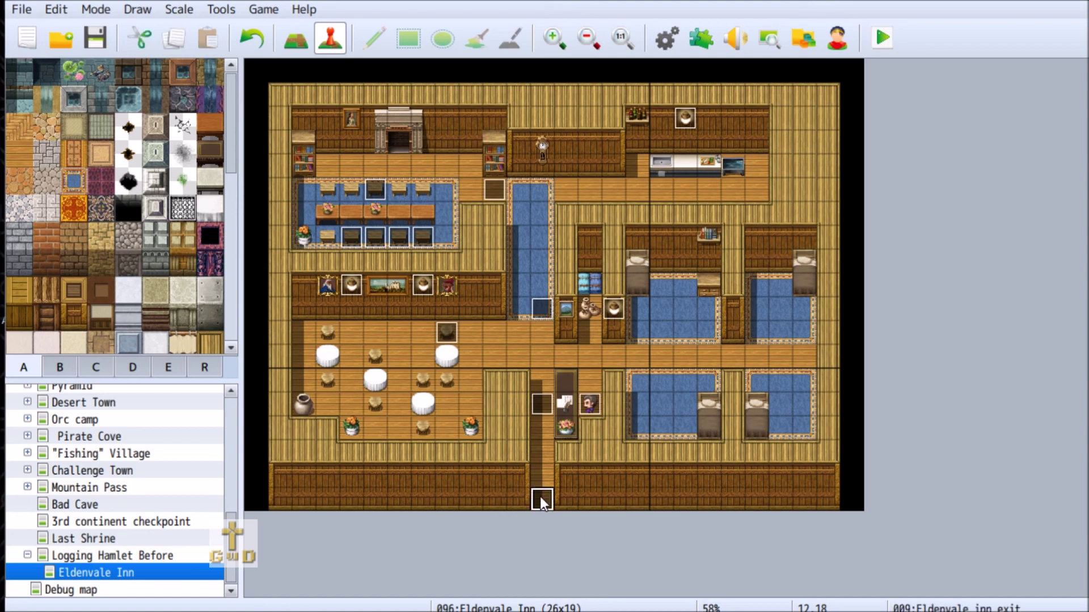
right_click(540, 496)
click(611, 426)
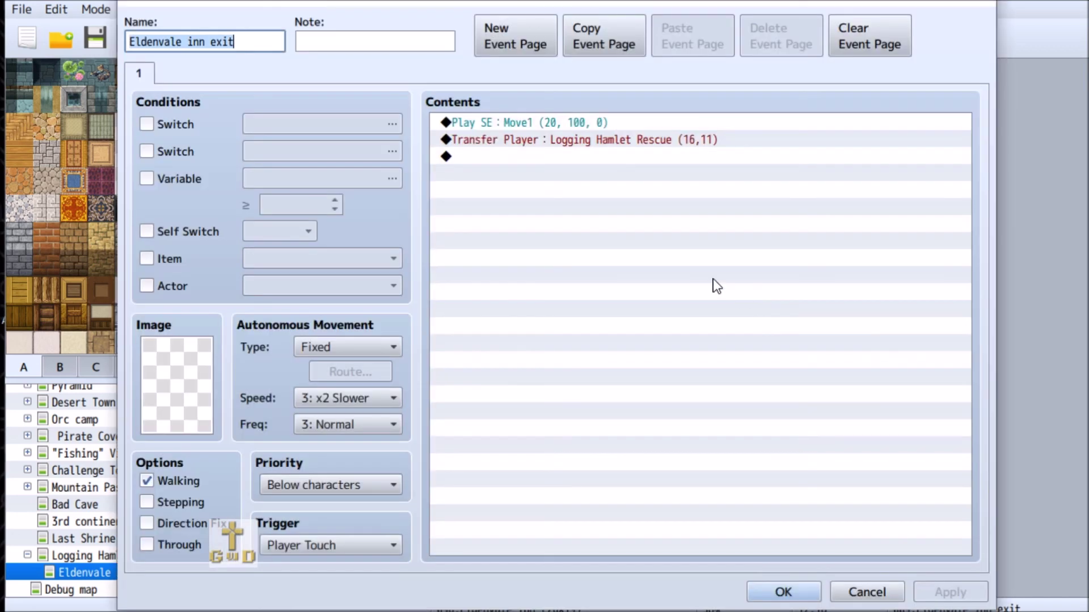
click(566, 142)
right_click(565, 142)
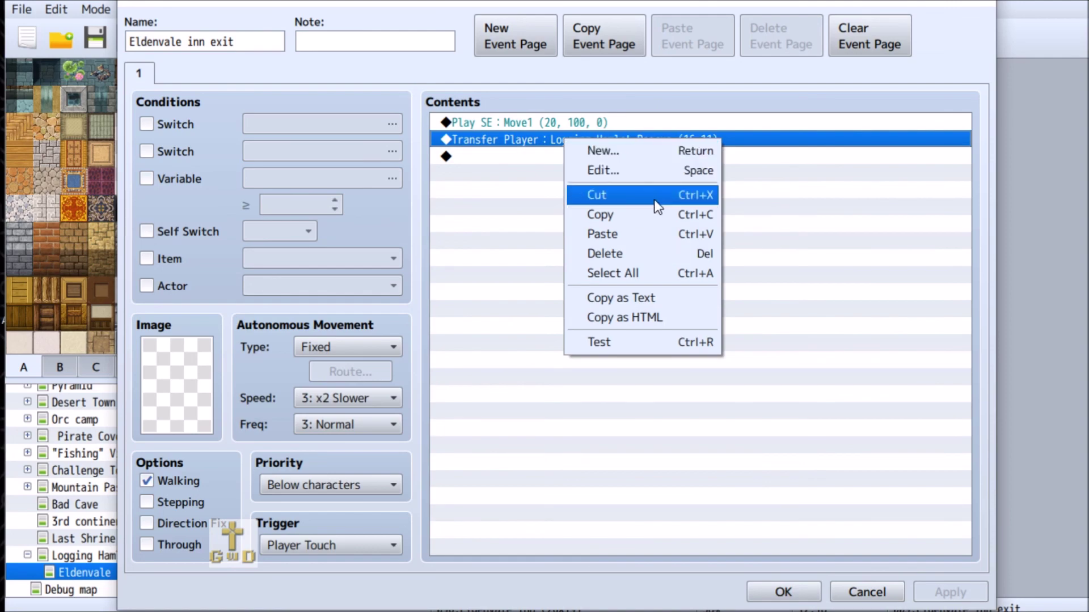
click(652, 170)
click(712, 255)
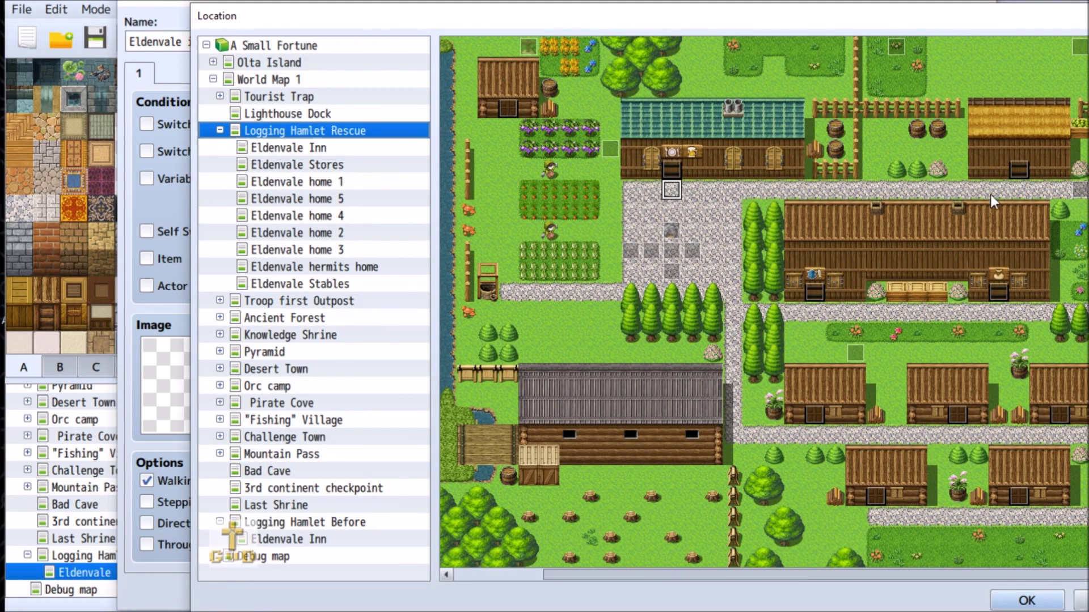
click(329, 523)
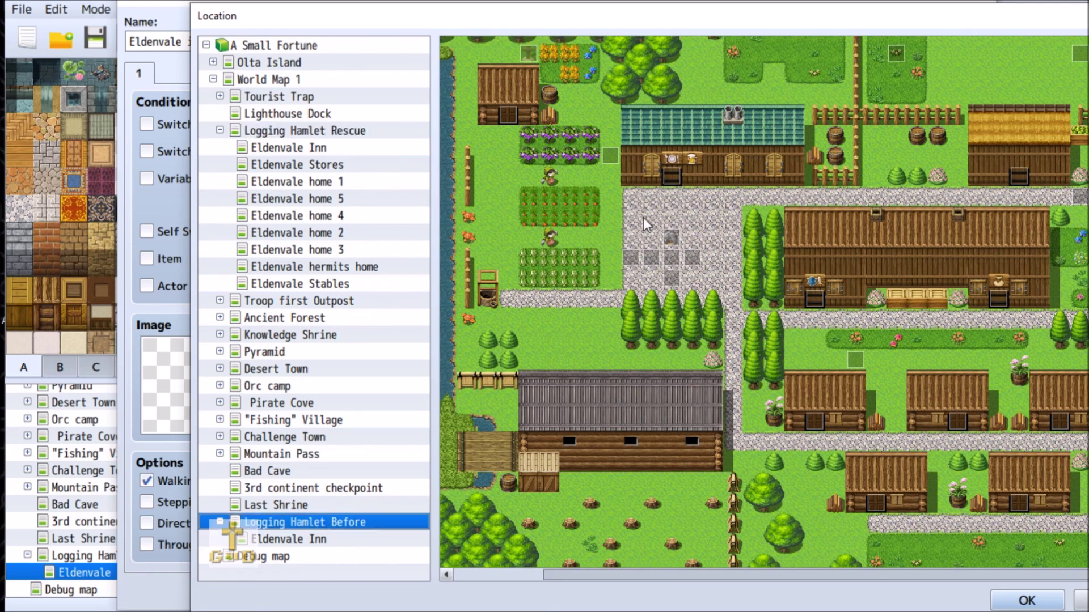
double_click(668, 197)
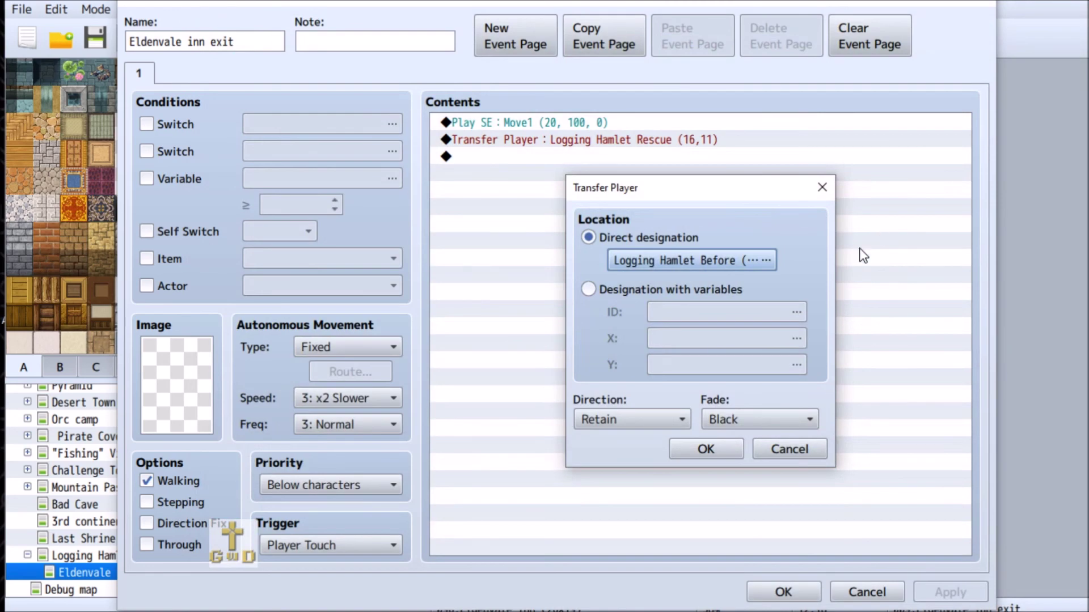
click(723, 451)
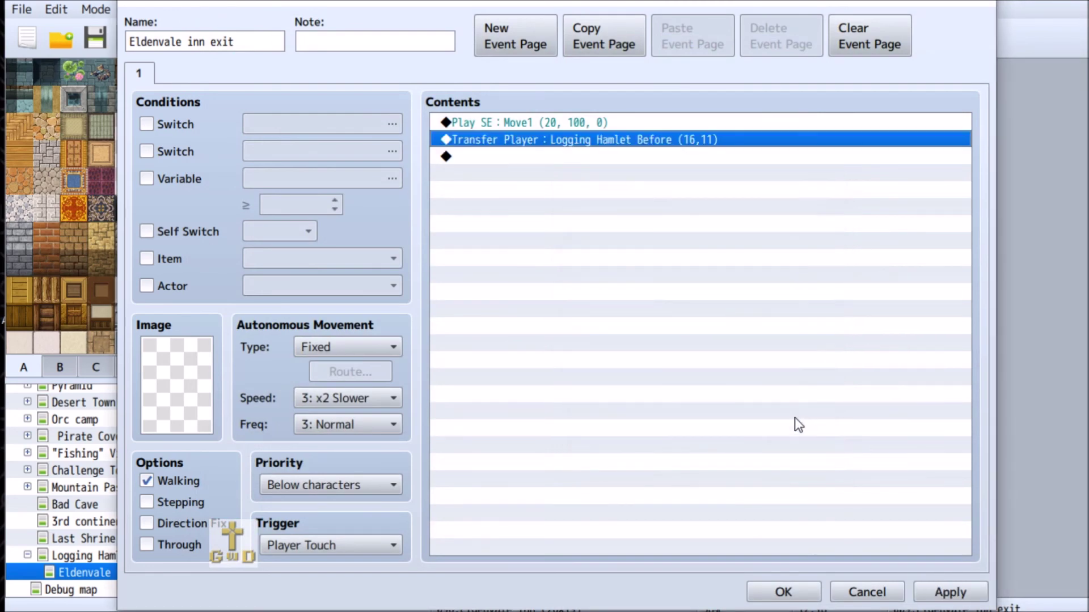
click(776, 592)
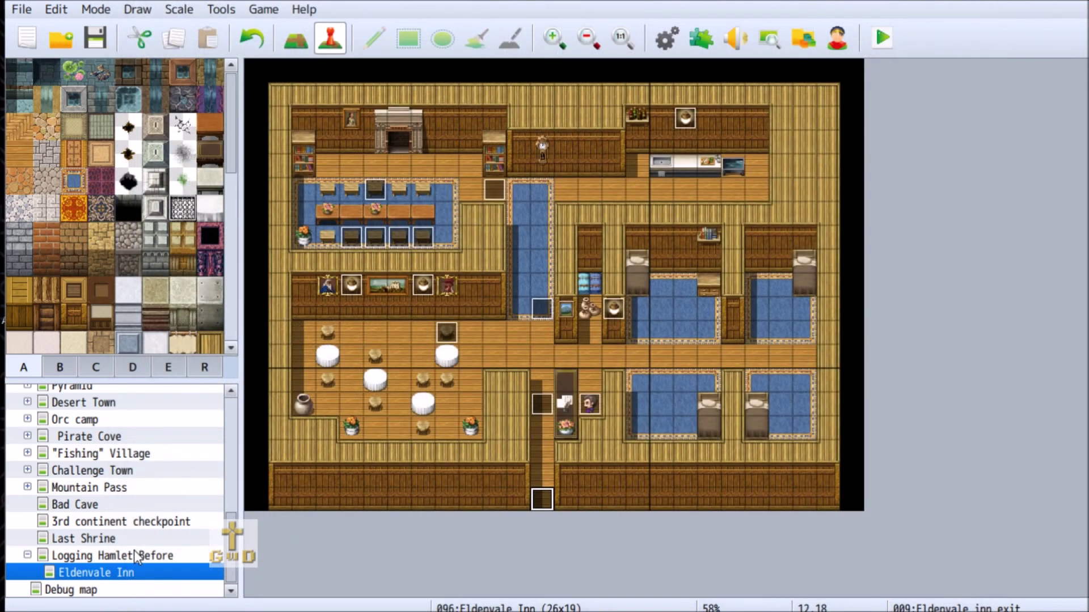
Step: On Logging Hamlet Before, point the Eldenvale inn door's transfer to that map's own Eldenvale Inn at (12,17) and save
click(136, 557)
right_click(541, 183)
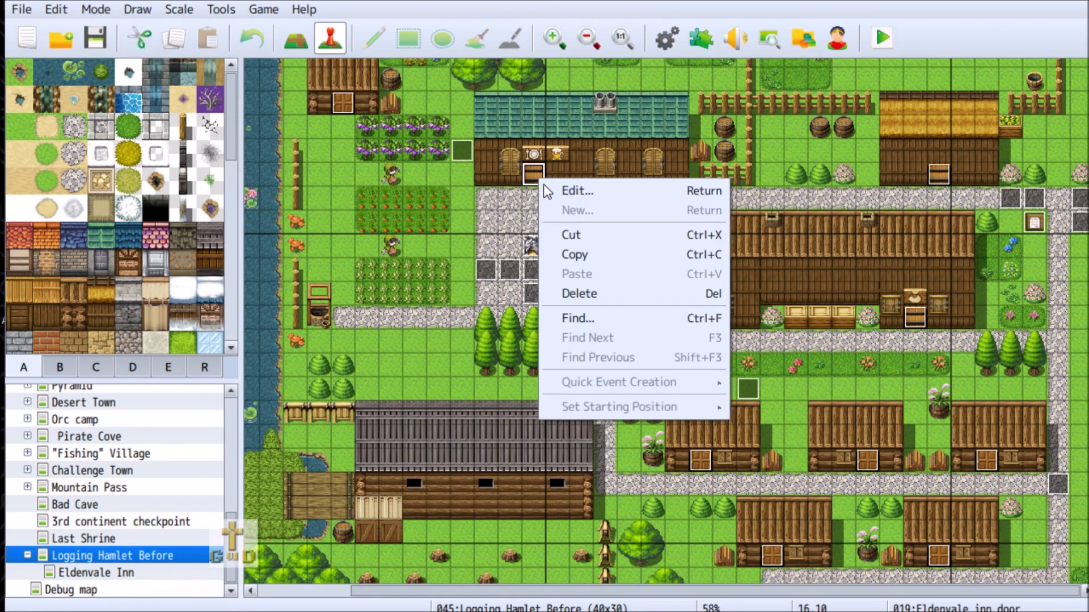
click(583, 193)
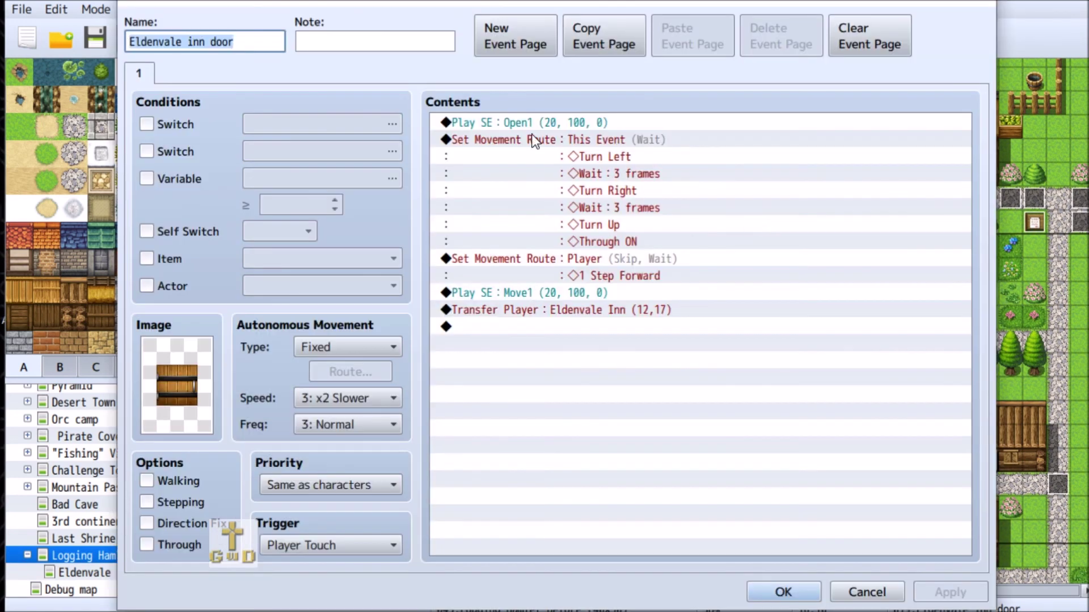
click(530, 311)
right_click(532, 310)
click(637, 339)
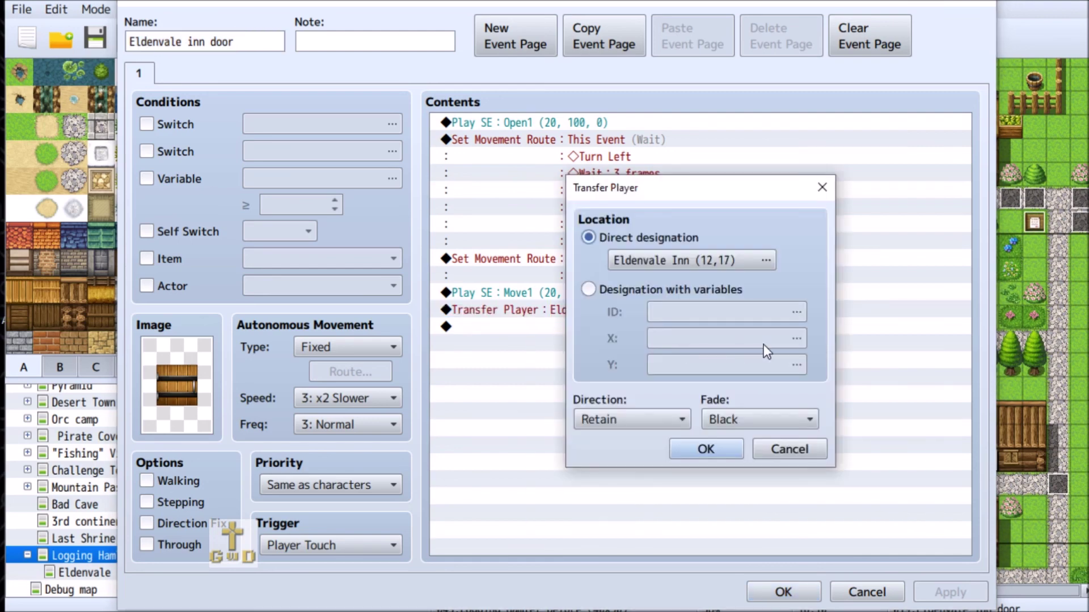
click(766, 261)
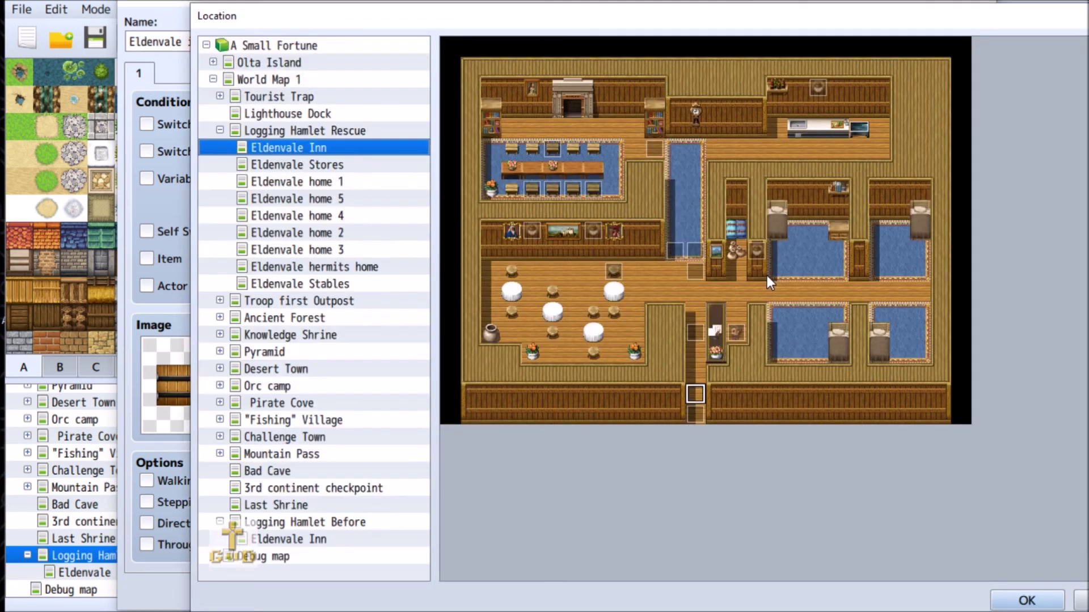
click(303, 540)
double_click(696, 392)
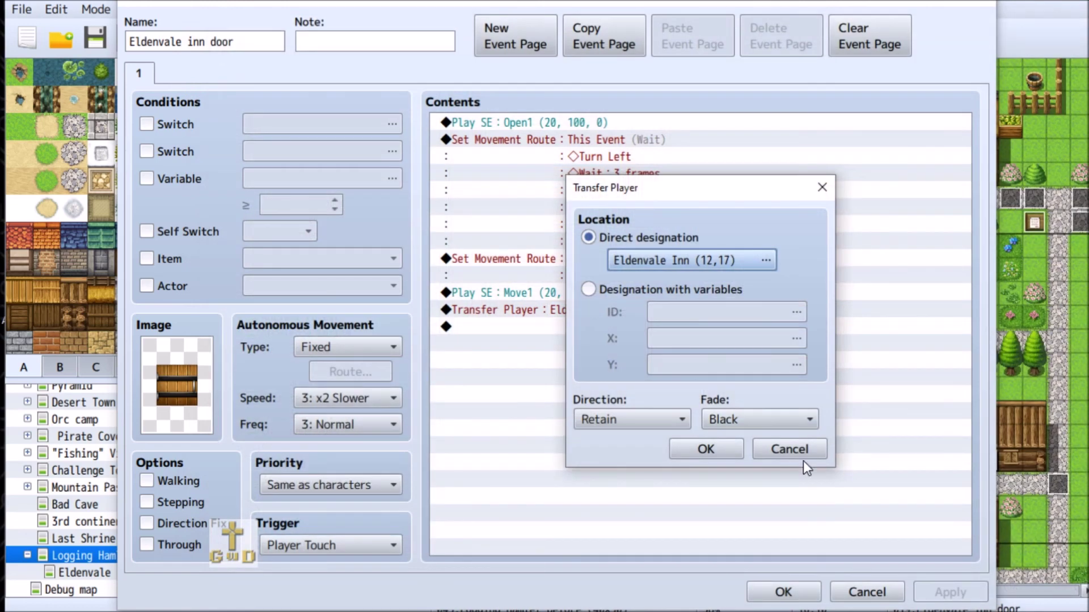
click(711, 454)
click(975, 595)
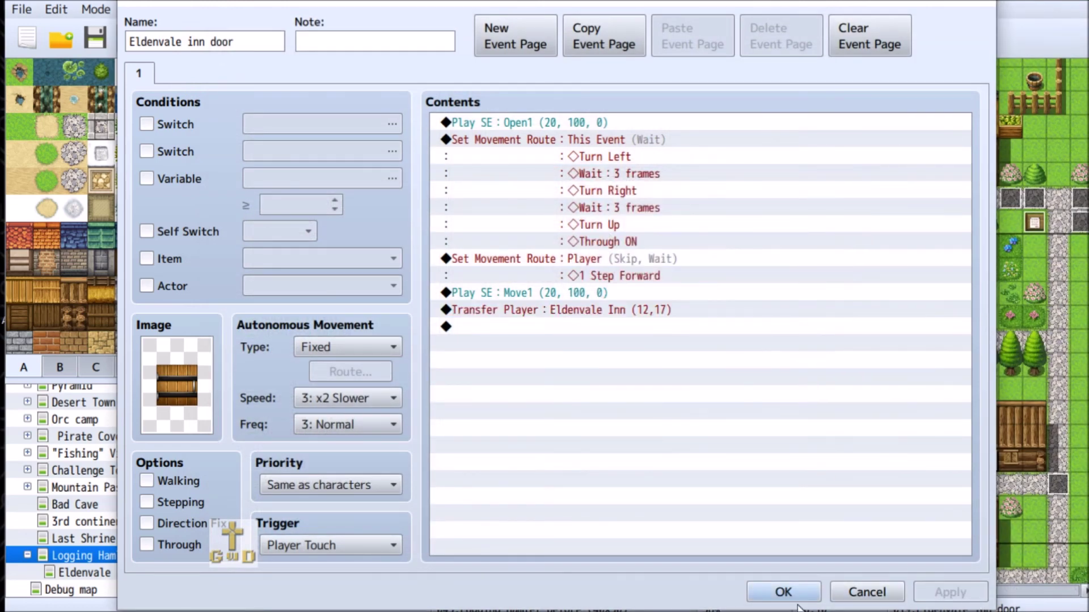
click(783, 592)
Step: Check which map the exit event of the Rescue map's Eldenvale Inn transfers the player to
scroll(145, 485, up, 10)
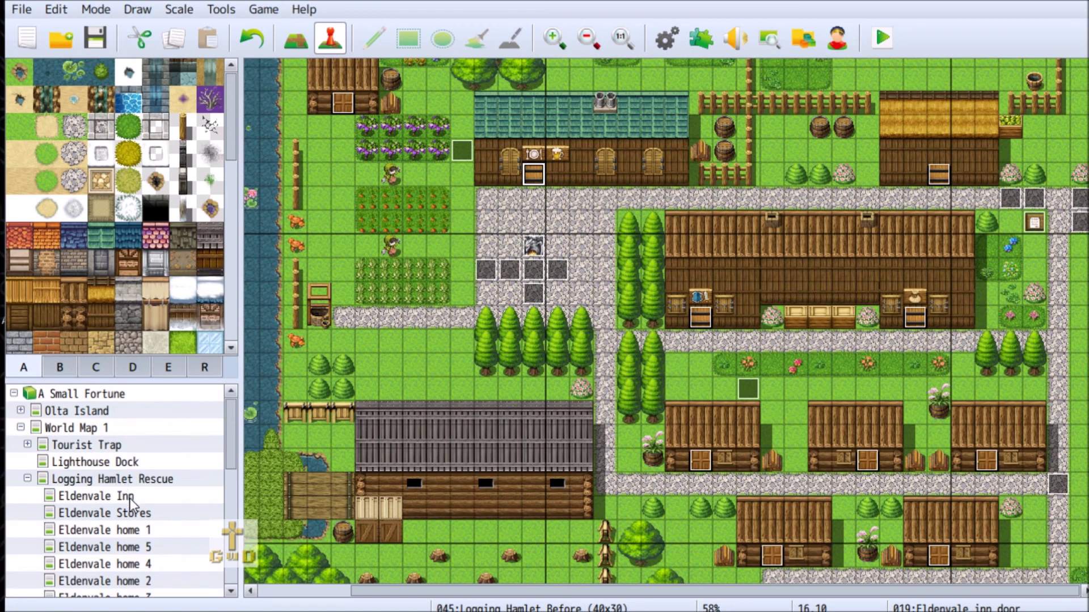
click(137, 498)
right_click(539, 499)
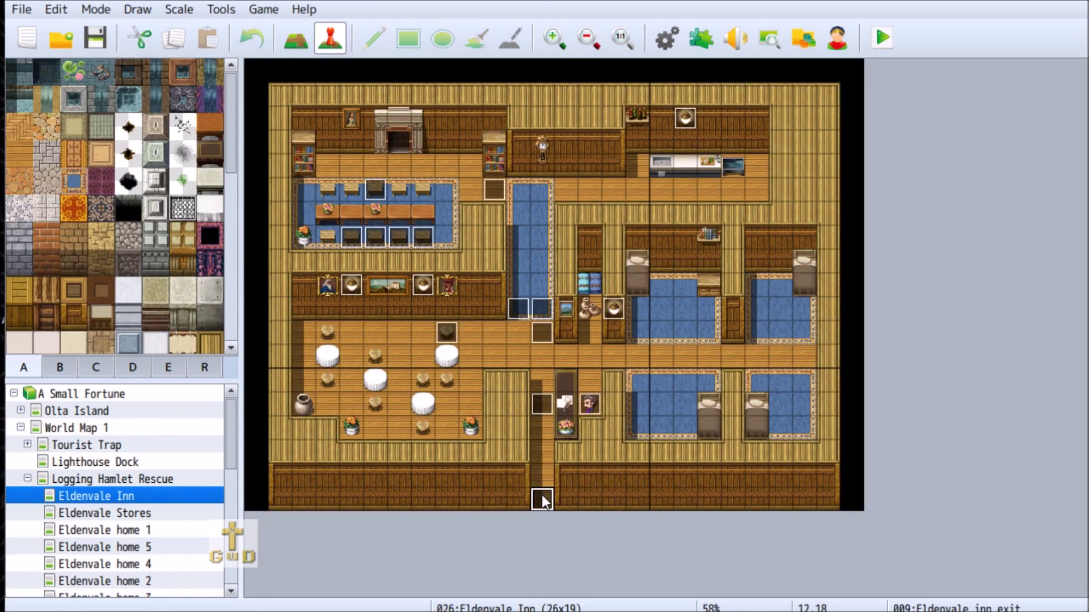
click(588, 423)
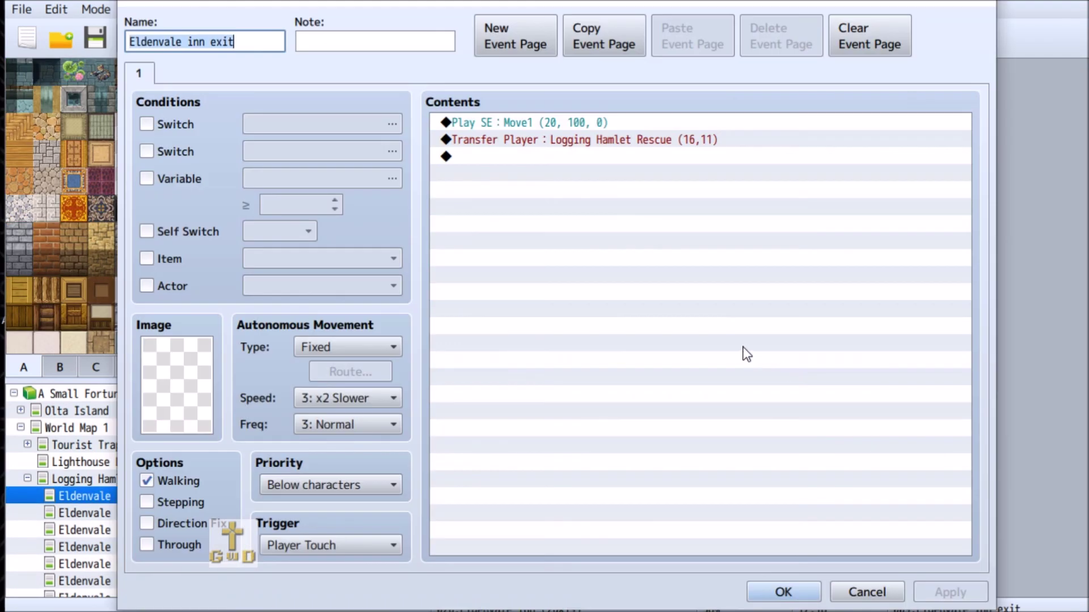
right_click(607, 142)
click(642, 169)
click(756, 261)
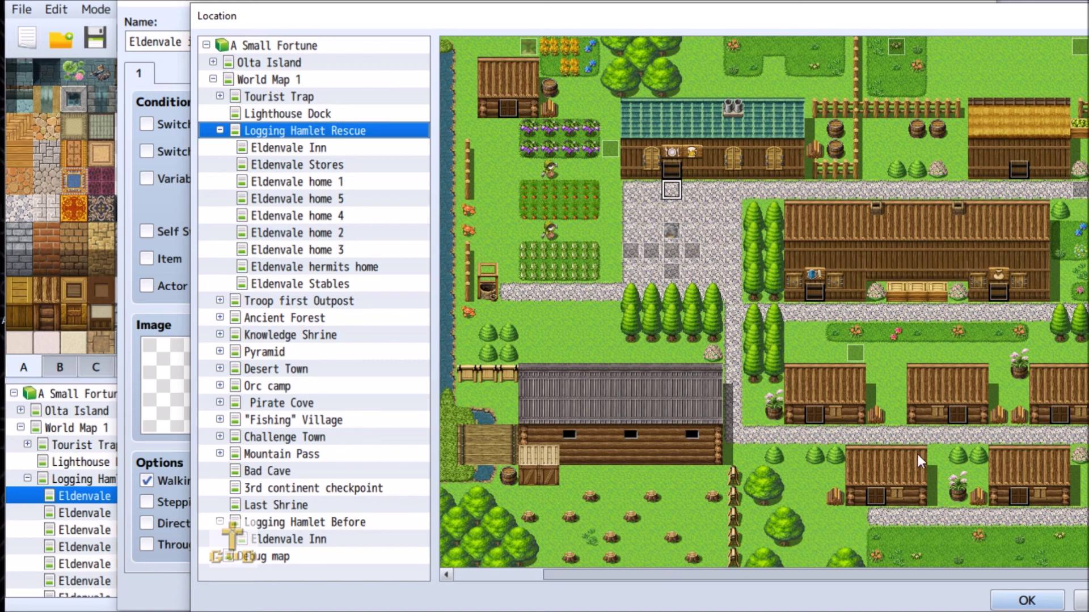
click(1027, 600)
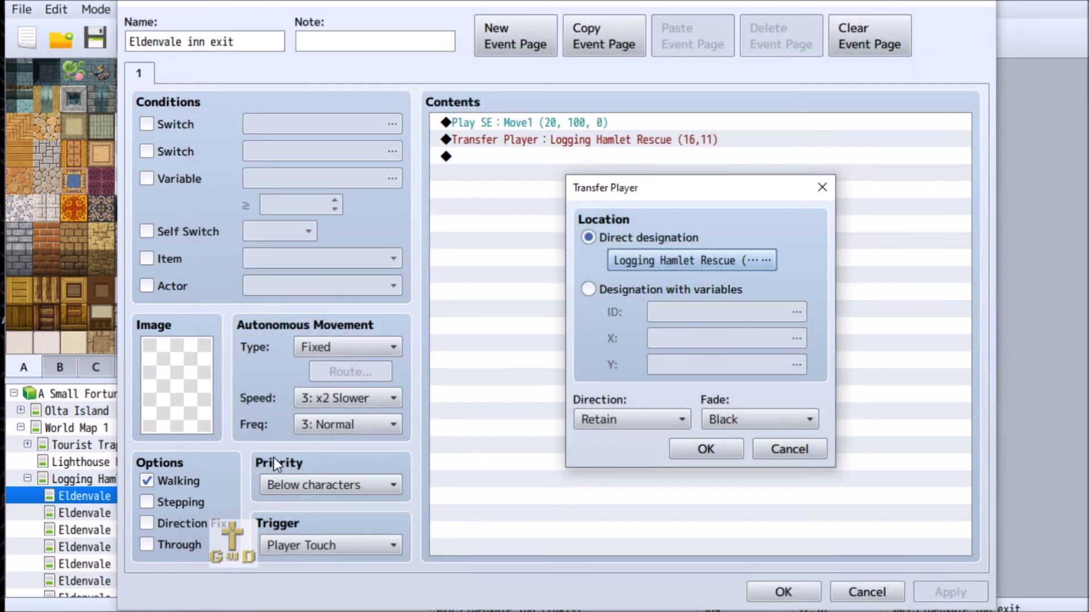
click(789, 448)
click(889, 590)
Step: Check which Eldenvale Inn the inn door on Logging Hamlet Rescue transfers the player to
click(155, 480)
right_click(529, 182)
click(567, 188)
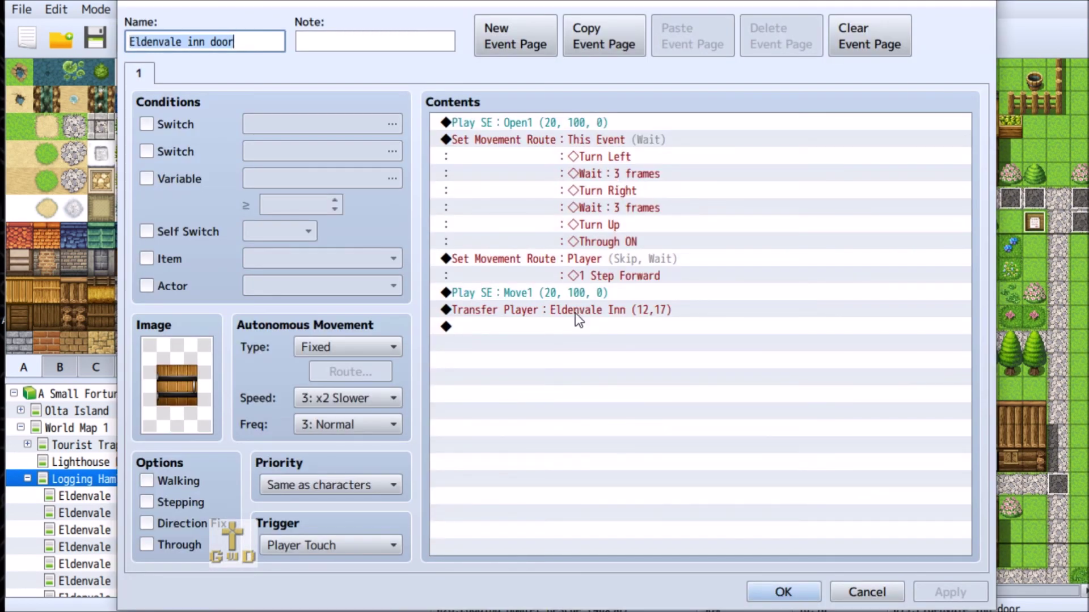
right_click(576, 309)
click(587, 321)
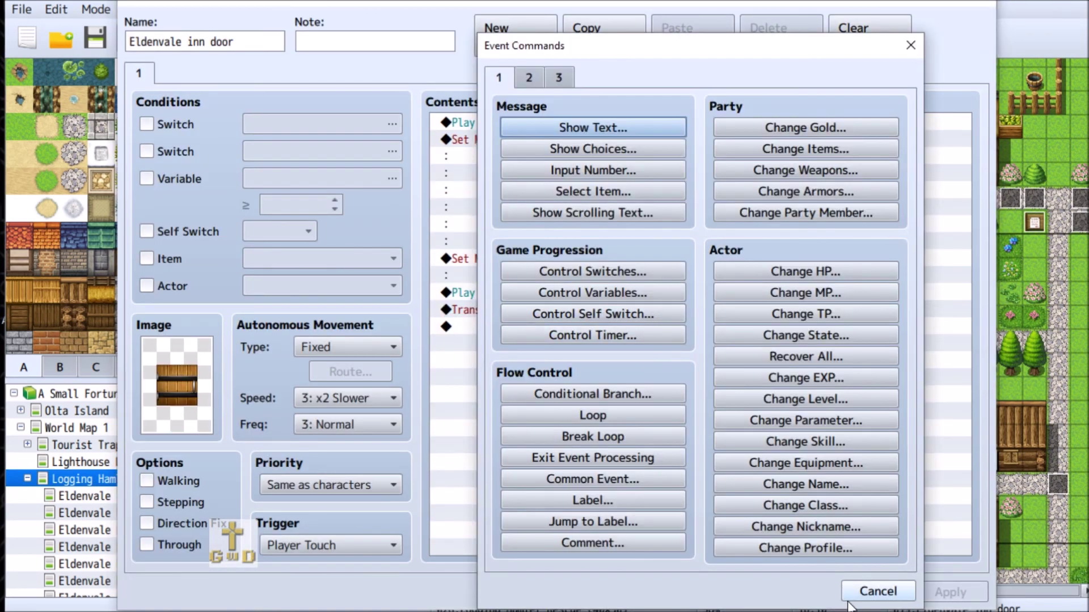
click(878, 591)
right_click(545, 309)
click(587, 341)
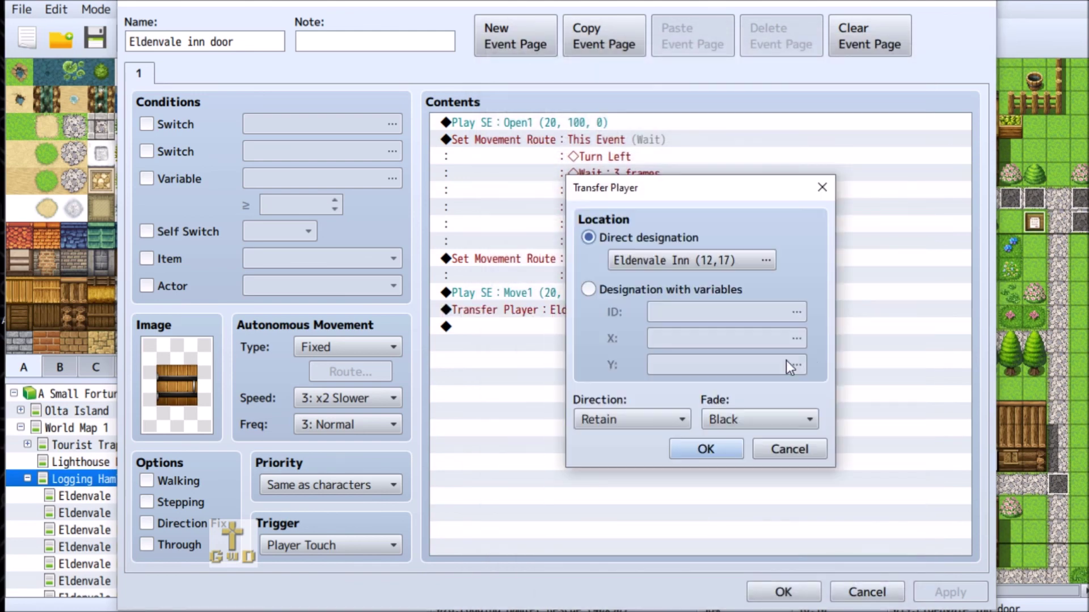
click(701, 259)
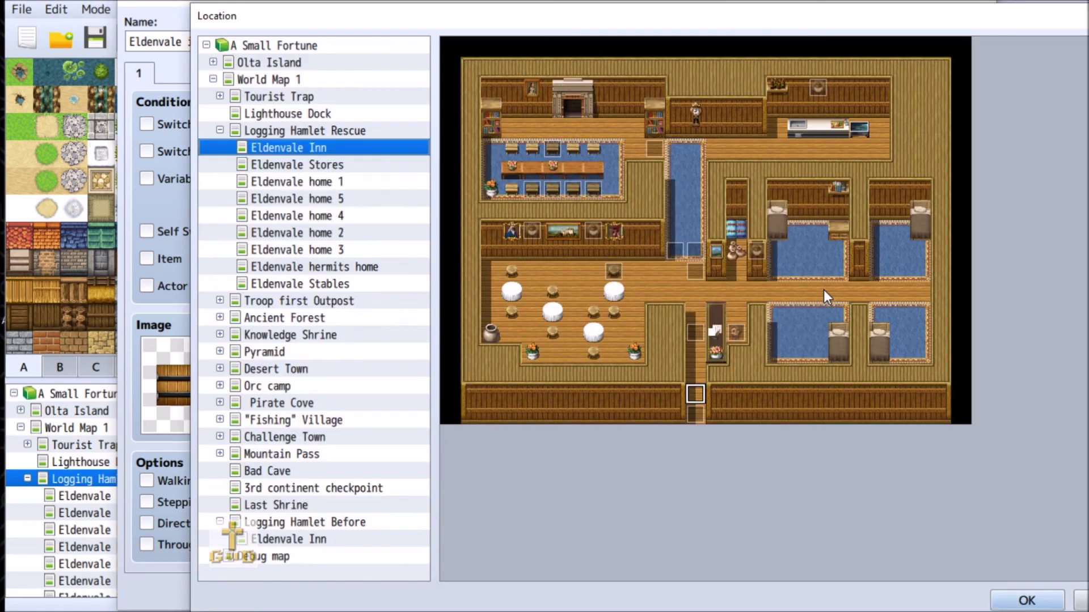
click(1080, 600)
click(788, 448)
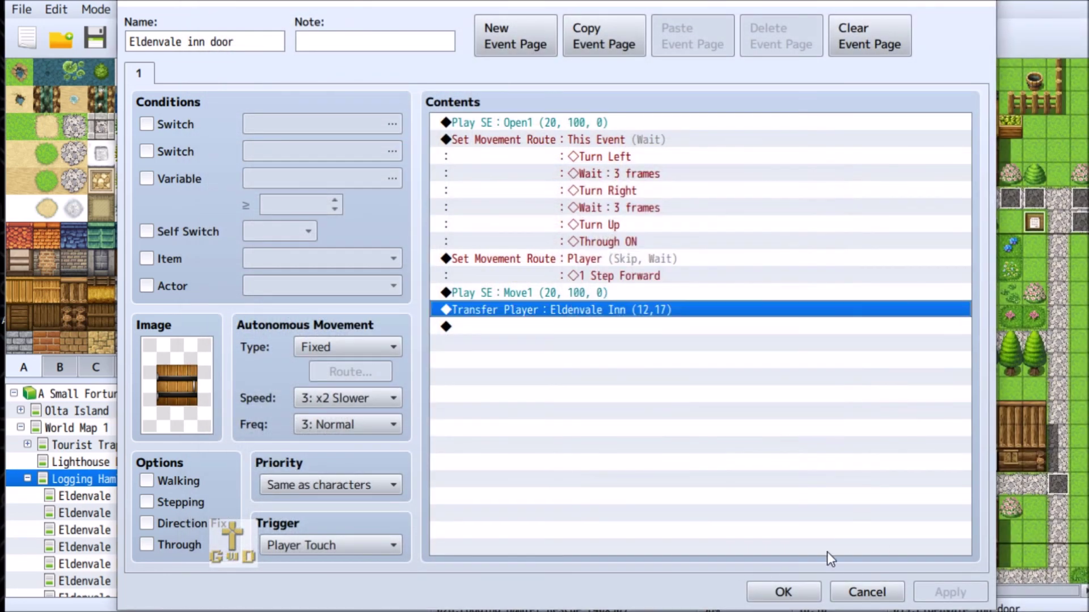
click(866, 592)
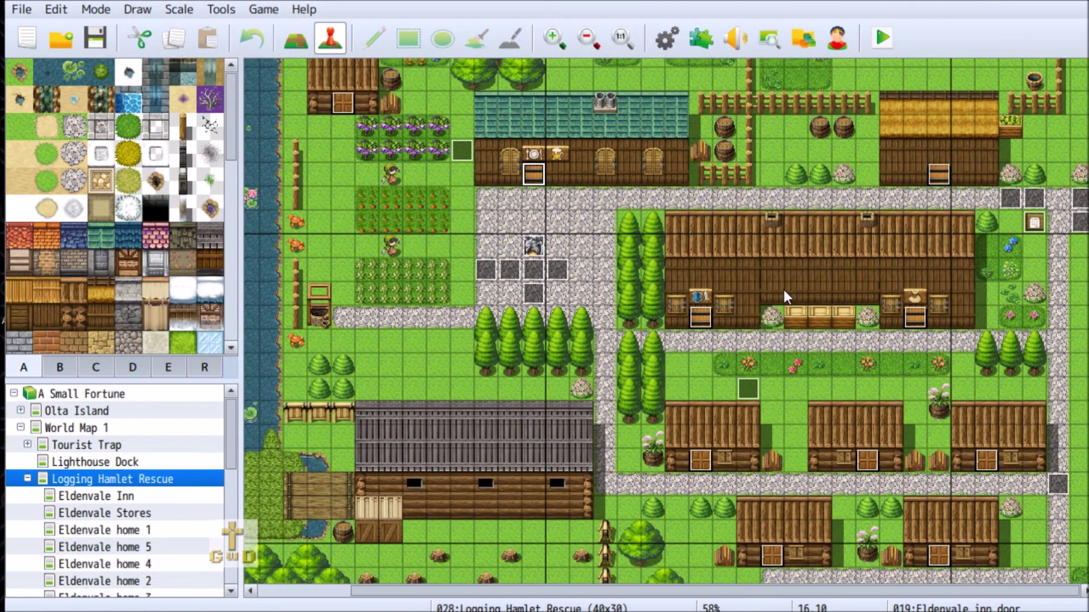